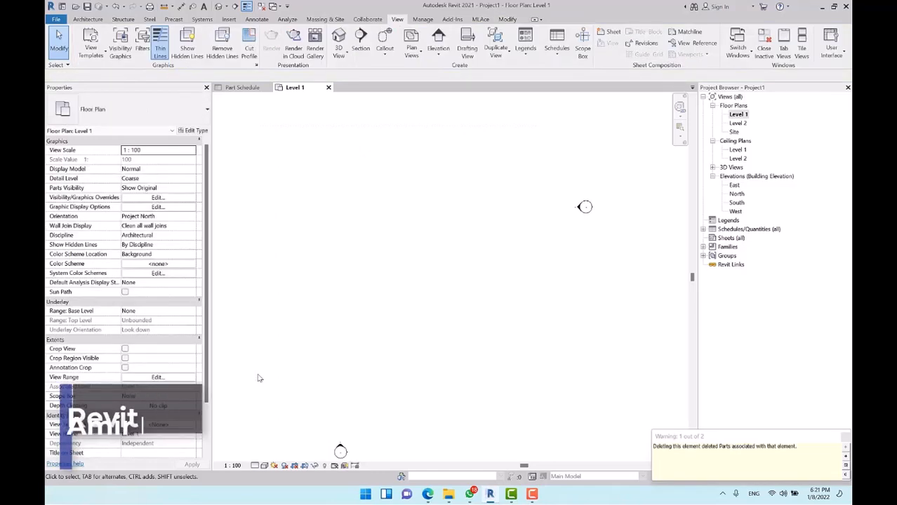
Step: Draw two Generic - 200mm walls, about 5500 mm and 4400 mm long, forming an L-shaped corner on Level 1
scroll(456, 263, down, 2)
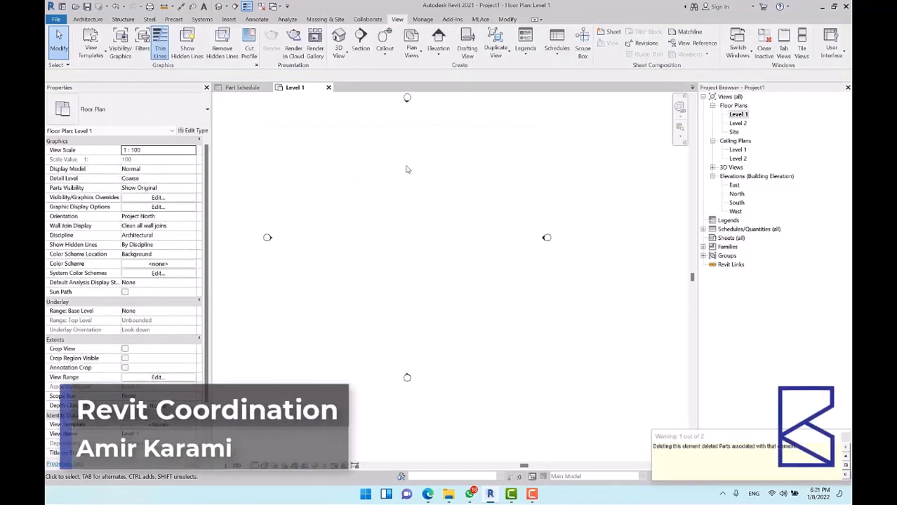
middle_drag(405, 169, 421, 207)
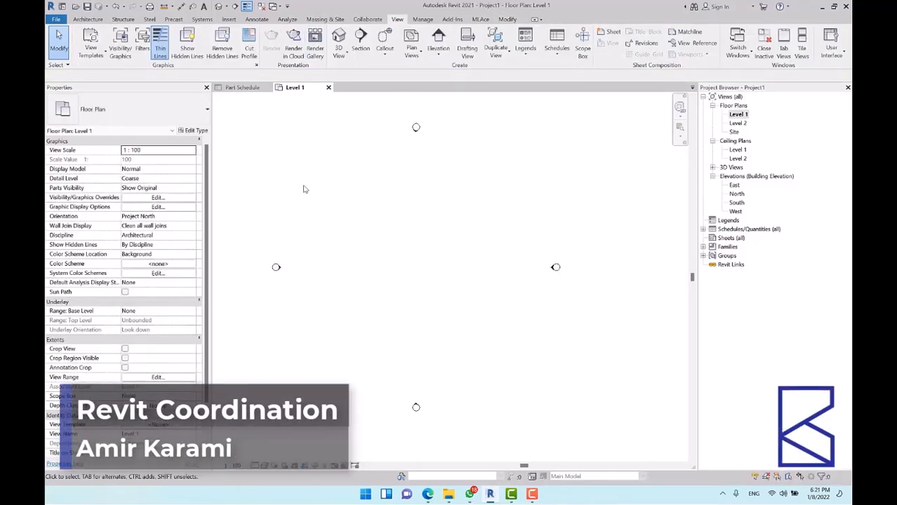
click(88, 19)
click(88, 42)
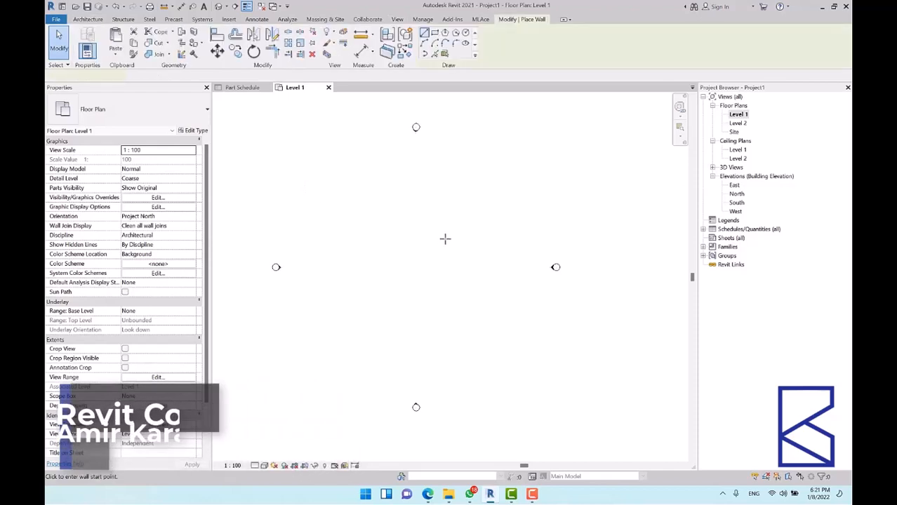
click(352, 224)
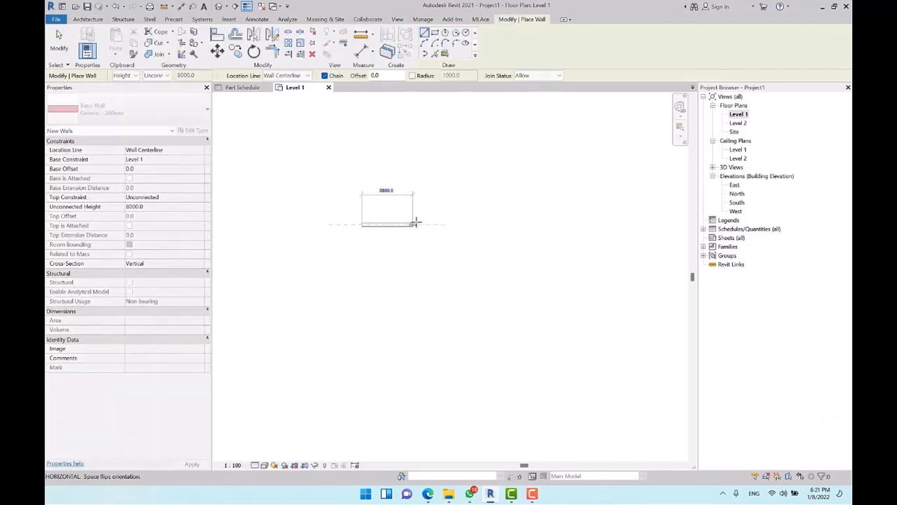
click(461, 224)
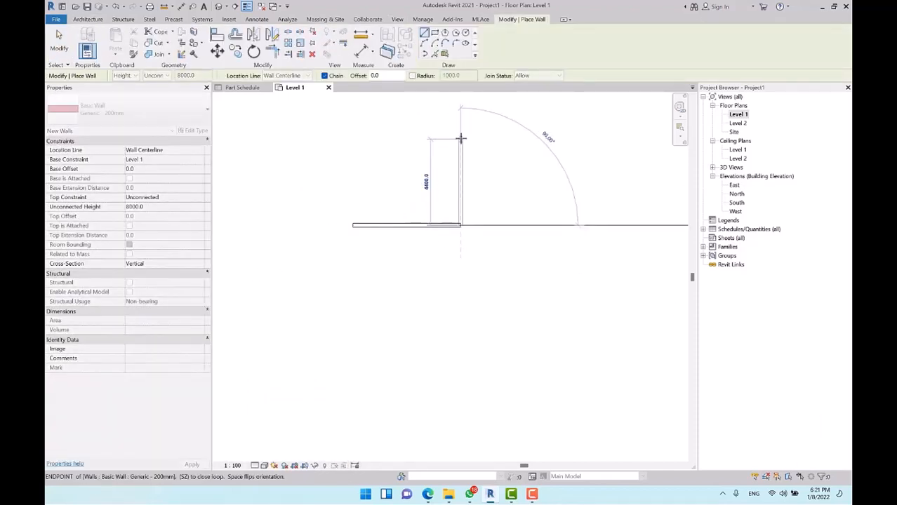
click(461, 137)
key(Escape)
key(Escape)
scroll(462, 189, up, 4)
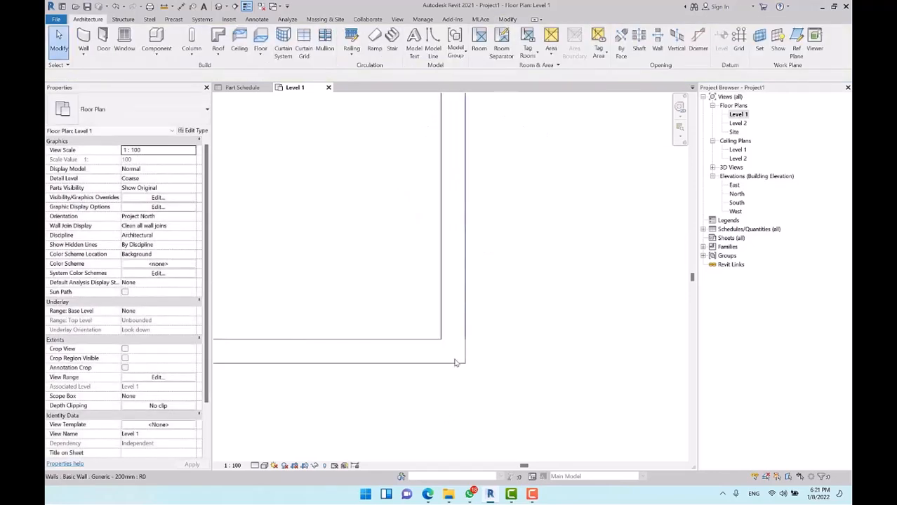
scroll(454, 281, down, 3)
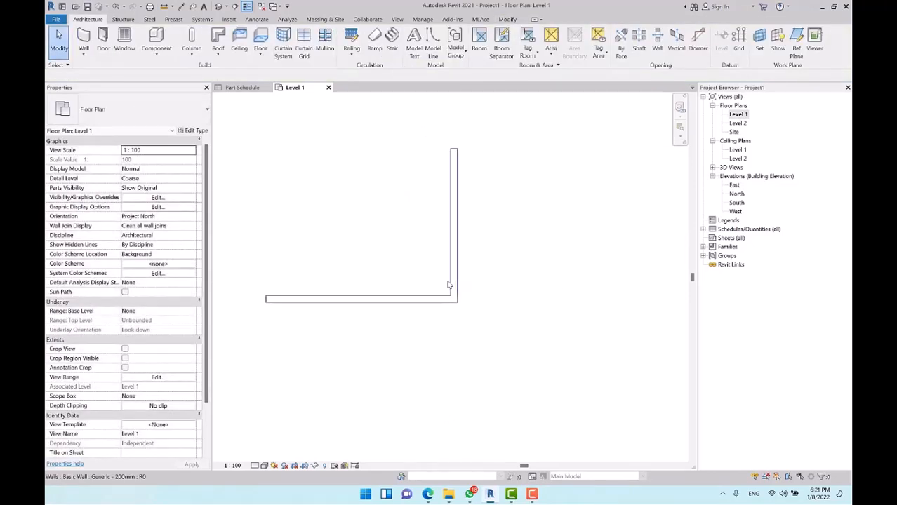
scroll(460, 246, up, 2)
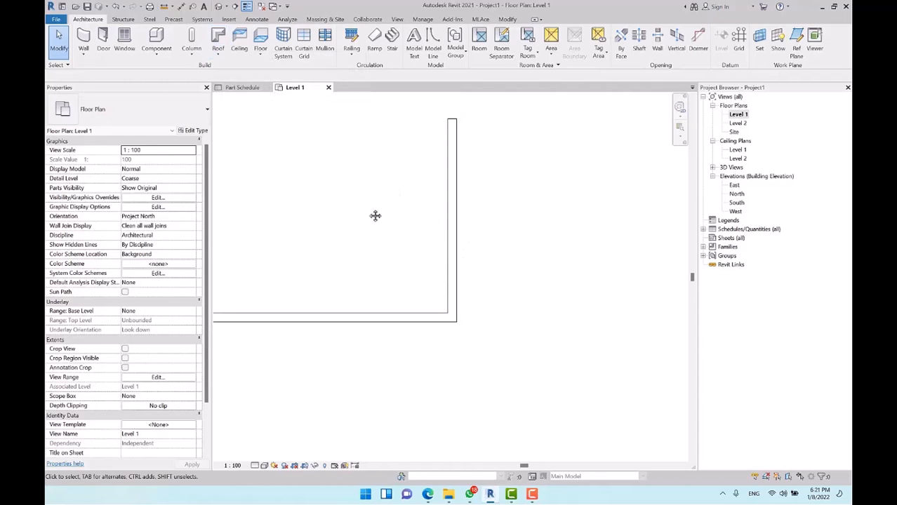
middle_drag(375, 216, 387, 212)
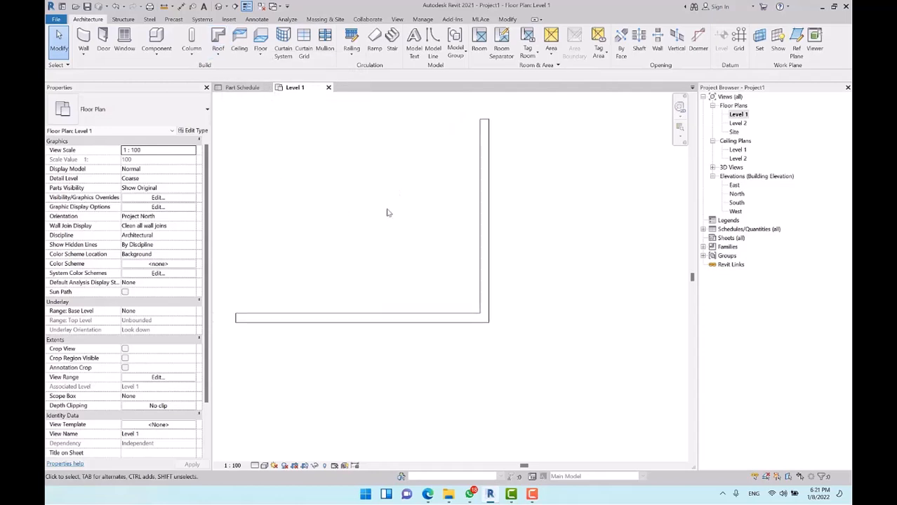
Step: Place a Storefront curtain wall about 1380 mm long inside the horizontal wall, ending near the corner
click(105, 57)
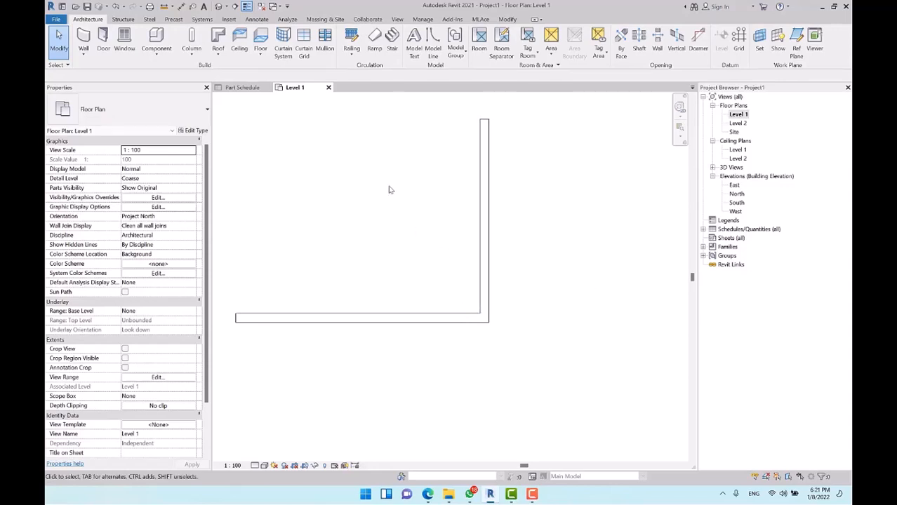
click(82, 38)
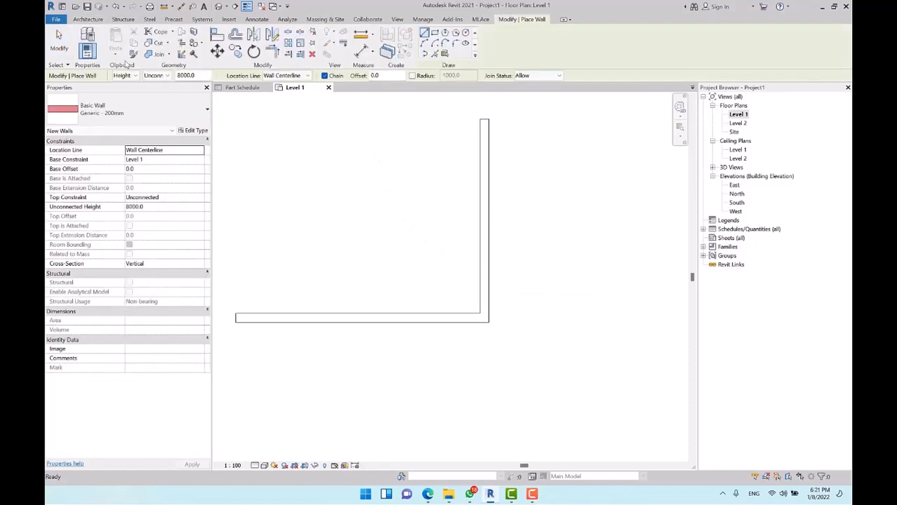
click(127, 109)
scroll(156, 337, down, 5)
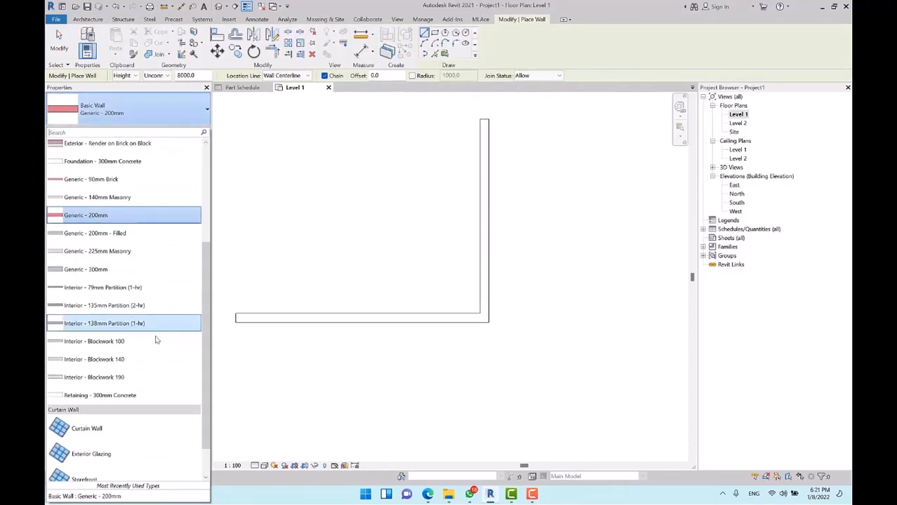
click(111, 438)
scroll(484, 312, up, 3)
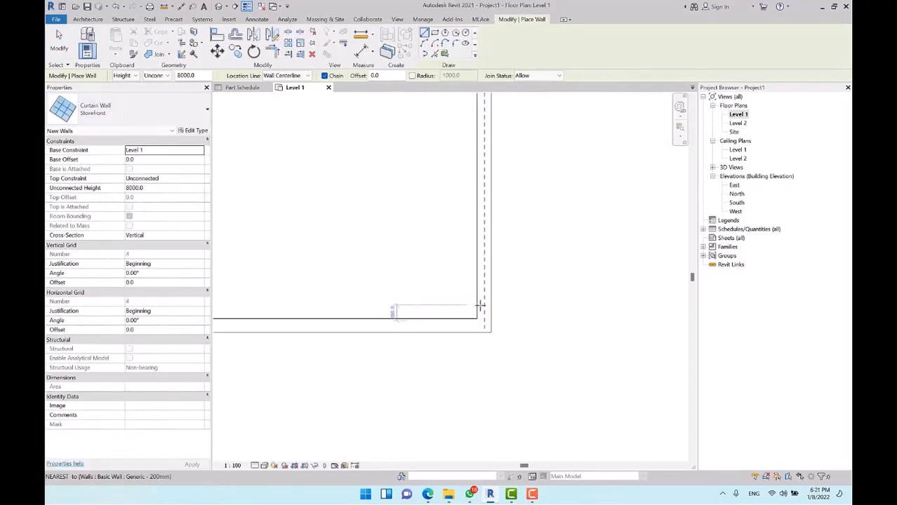
click(321, 325)
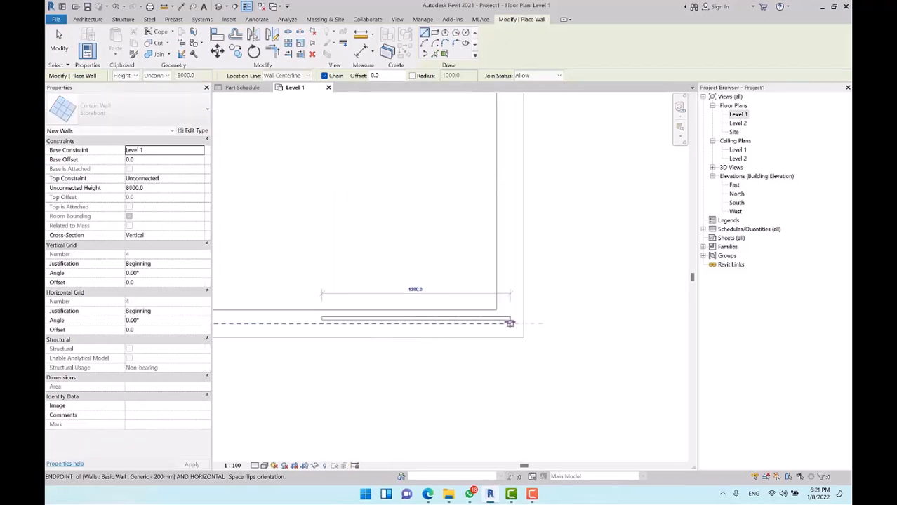
click(505, 323)
Step: Place a second Storefront curtain wall inside the vertical wall and extend its lower end to the corner
click(510, 131)
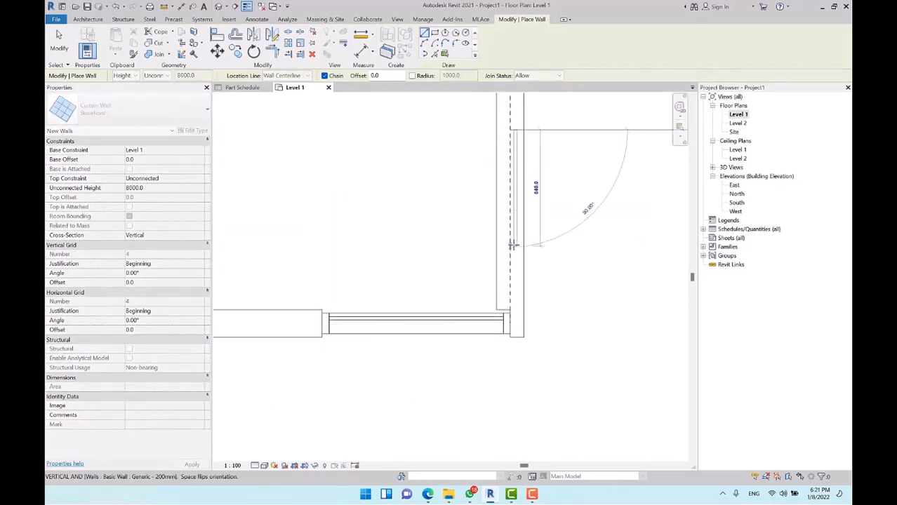
click(512, 278)
key(Escape)
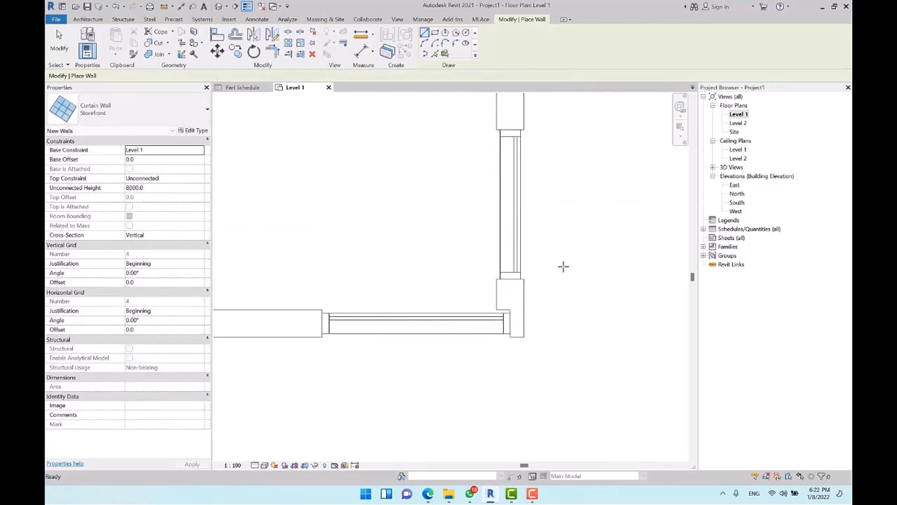
key(Escape)
drag(519, 261, 491, 324)
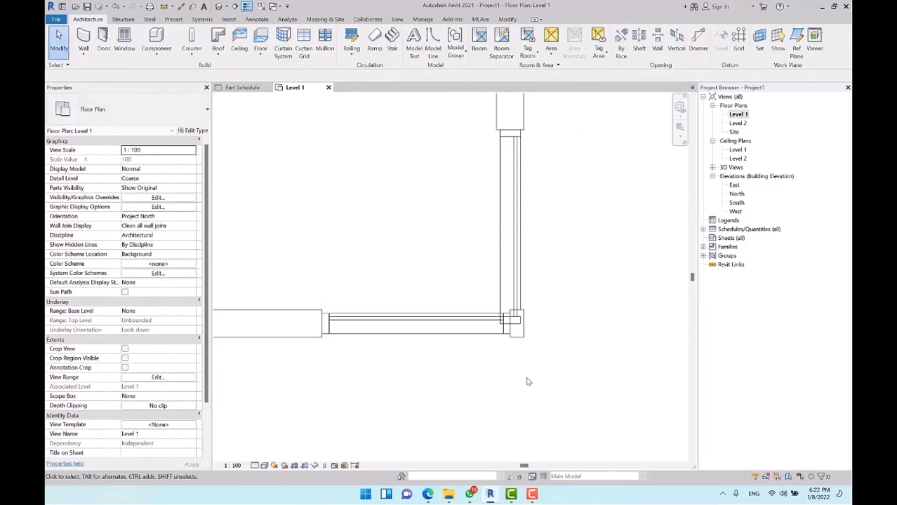
Step: Inspect the corner where the two curtain walls meet and open the default 3D view
scroll(526, 373, up, 3)
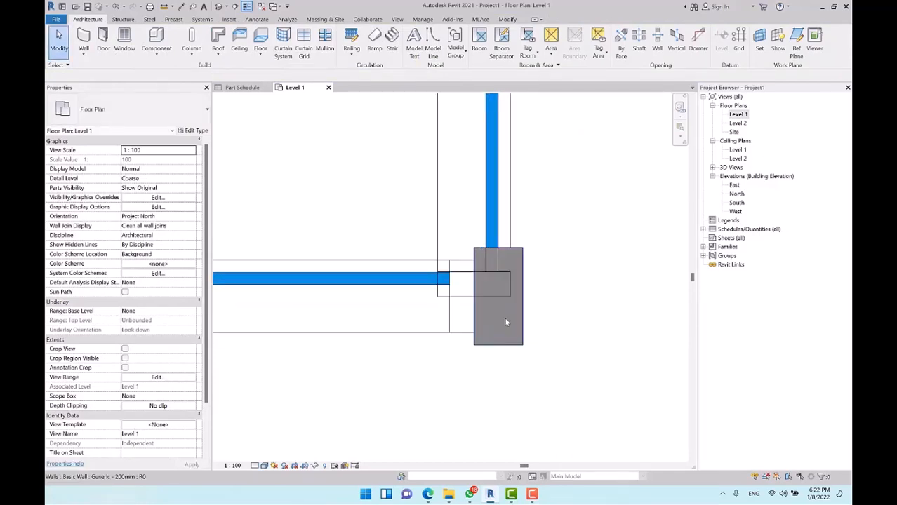
click(507, 322)
click(570, 366)
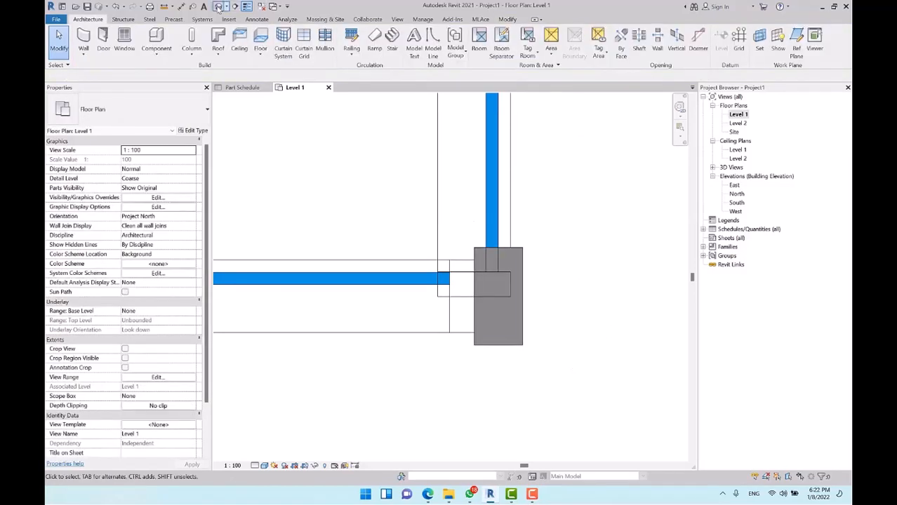
click(218, 7)
scroll(563, 257, up, 3)
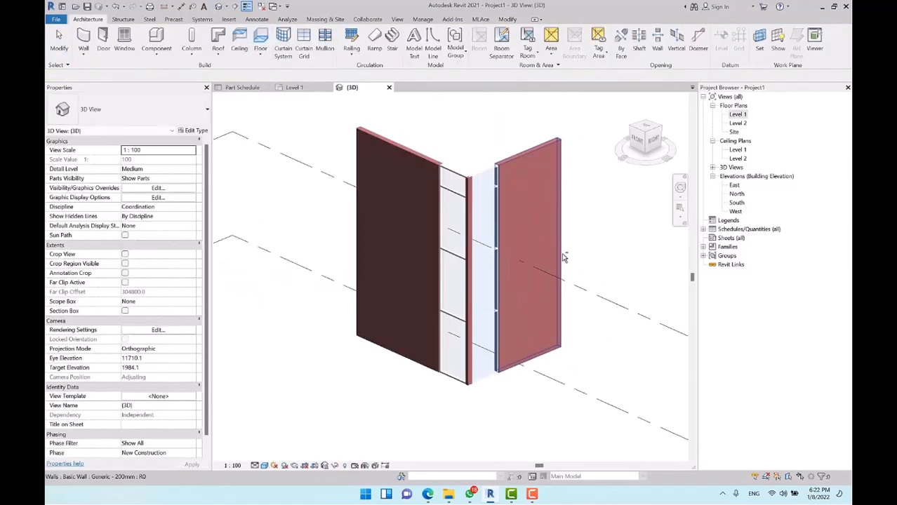
shift+middle_drag(563, 257, 513, 252)
Step: Set the base offset to 1000 and the unconnected height to 1800 for both Storefront curtain walls
click(478, 281)
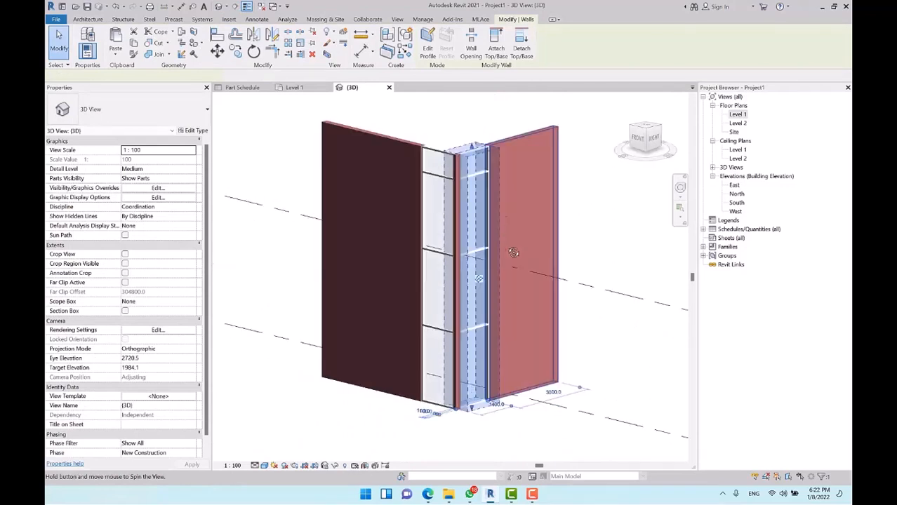
ctrl+click(438, 149)
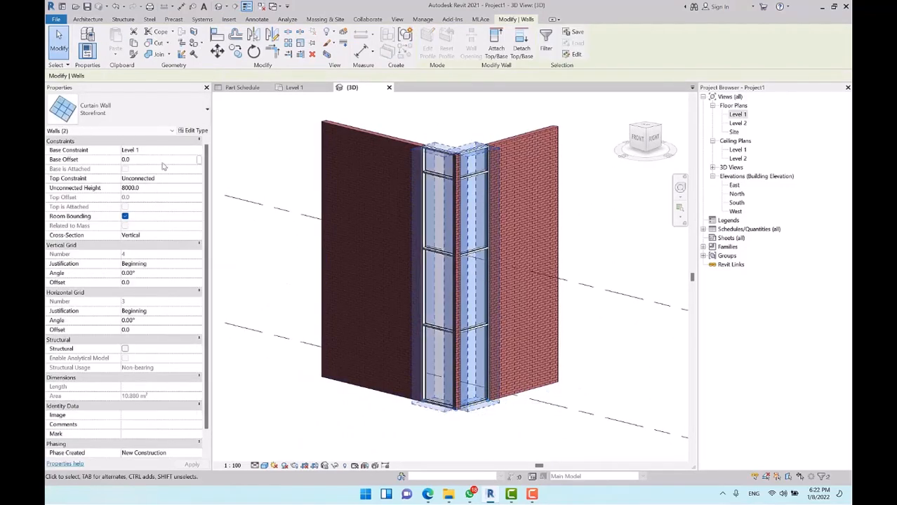
click(149, 161)
text(10)
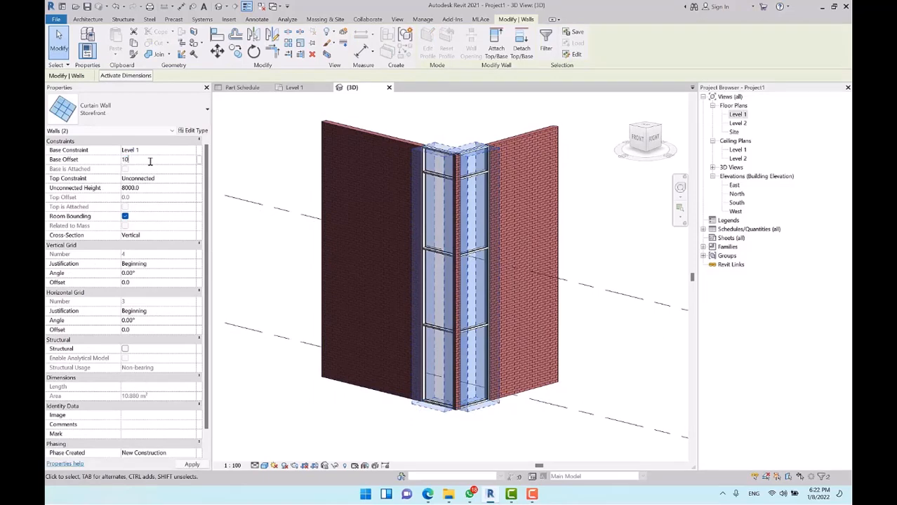
text(00)
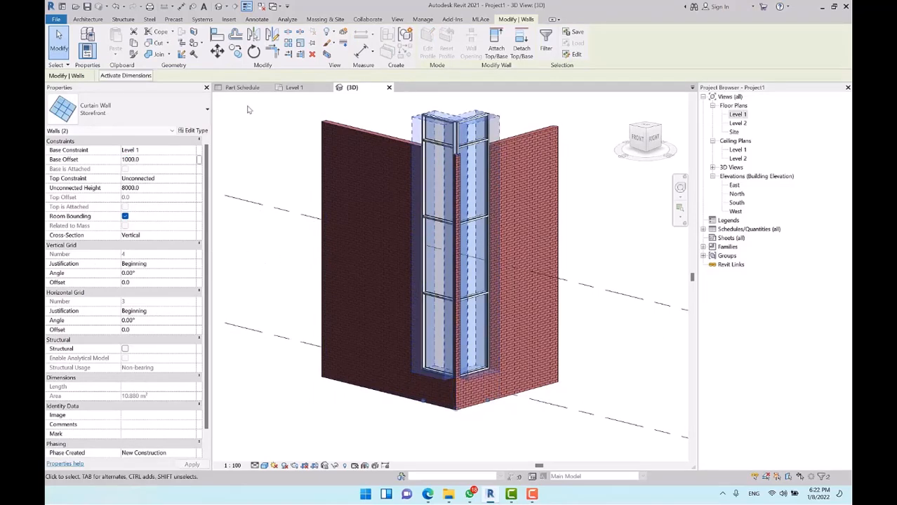
click(161, 189)
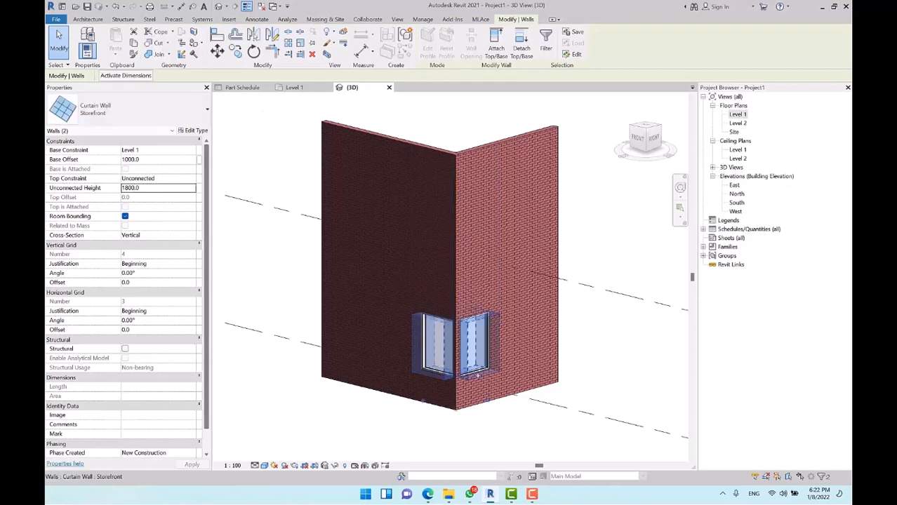
scroll(484, 379, up, 4)
shift+middle_drag(591, 331, 577, 371)
click(546, 416)
scroll(577, 379, down, 2)
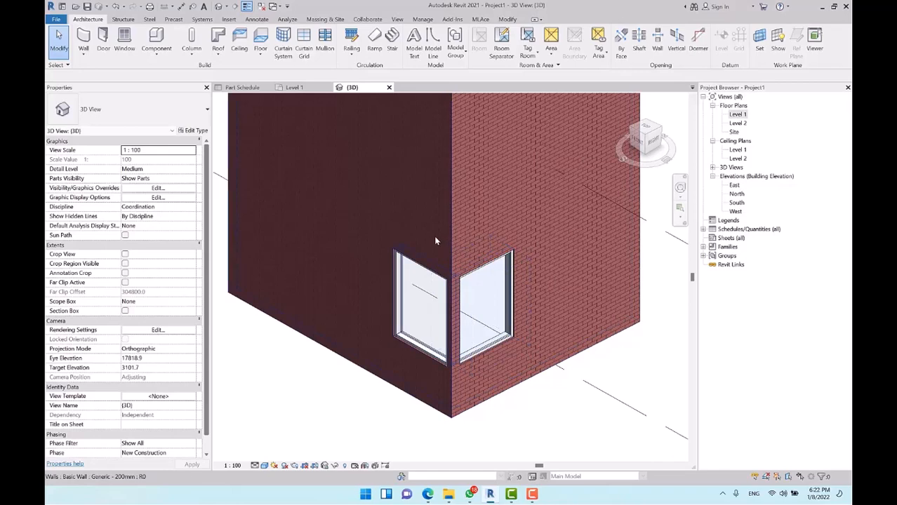
Step: Check how the two brick walls meet at the window corner and open the 5500 mm wall's profile for editing
click(486, 212)
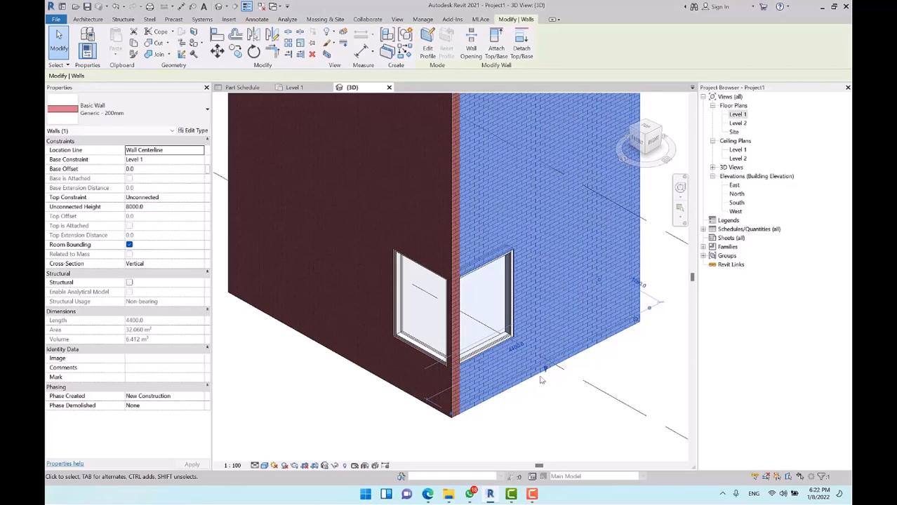
click(619, 370)
click(370, 158)
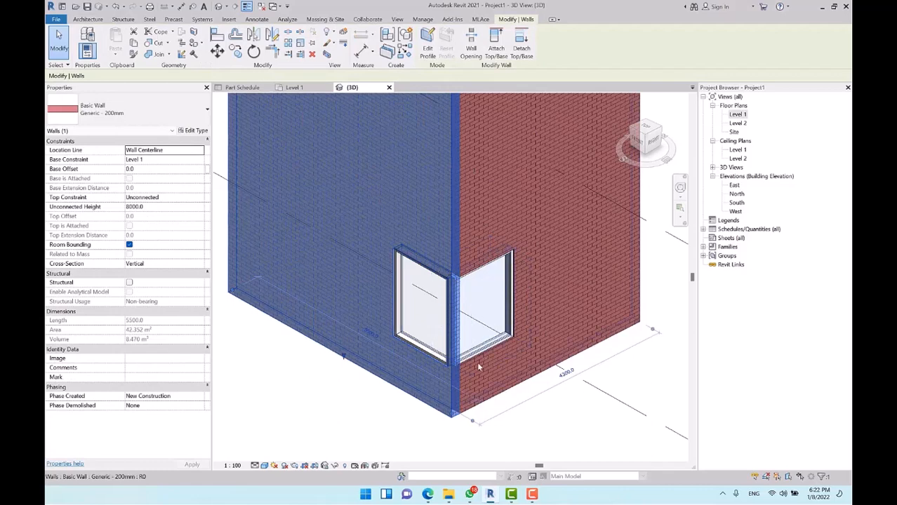
click(567, 408)
shift+middle_drag(563, 411, 567, 365)
middle_drag(471, 233, 508, 311)
double_click(298, 131)
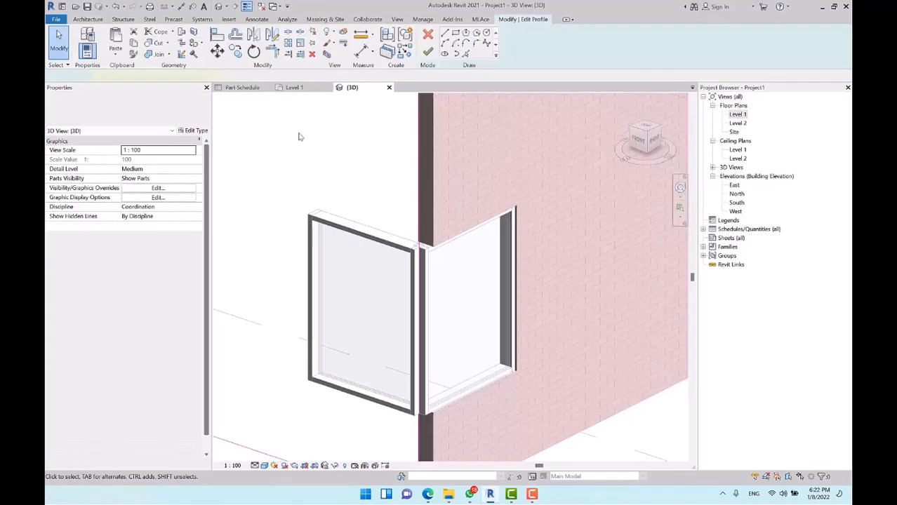
Step: Pick the top and bottom edges of the curtain wall opening as sketch lines in the wall profile
click(465, 54)
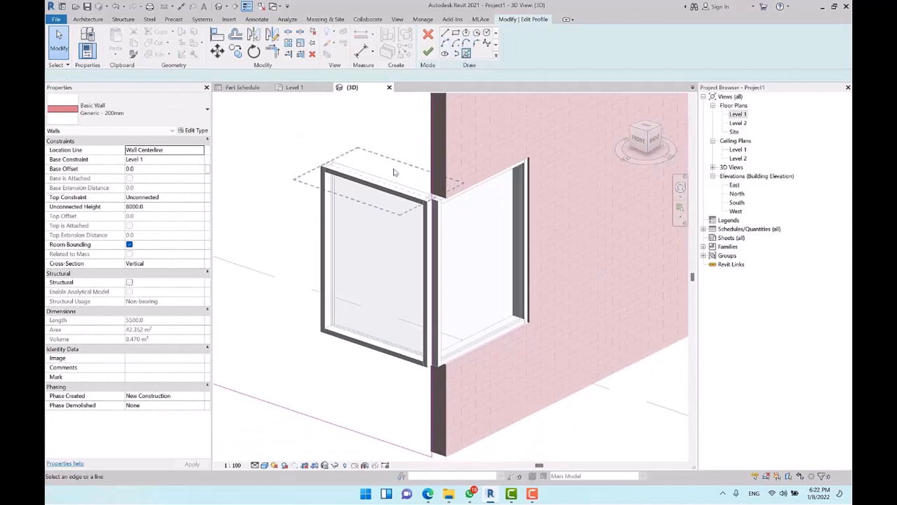
click(383, 182)
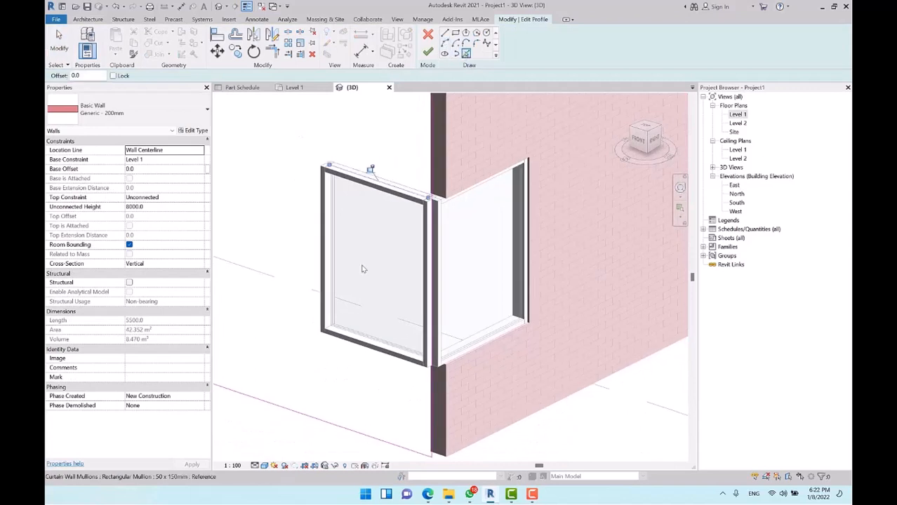
click(365, 351)
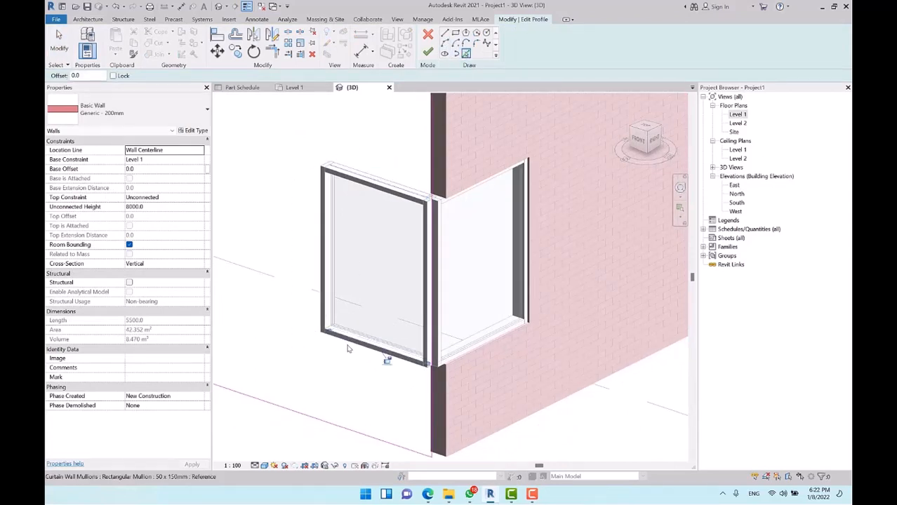
Step: Sketch a vertical line across the opening near the corner, joining the picked top and bottom lines
click(444, 33)
click(402, 191)
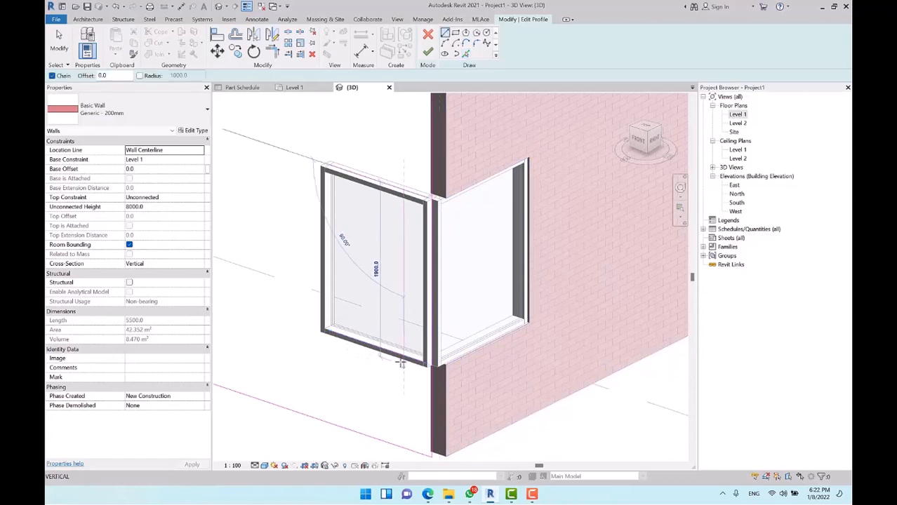
click(401, 363)
key(Escape)
key(Escape)
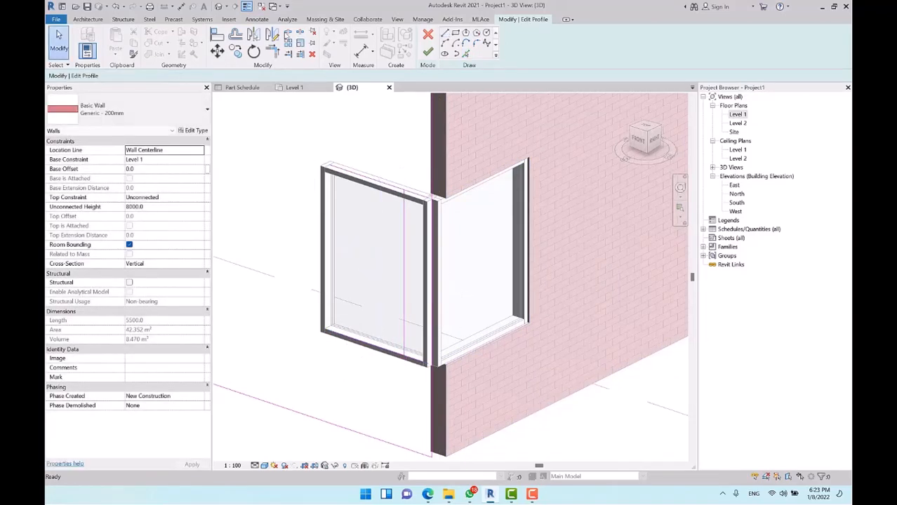
Step: Trim the picked top and bottom lines to form the window notch at the corner, and finish the wall profile edit
click(288, 34)
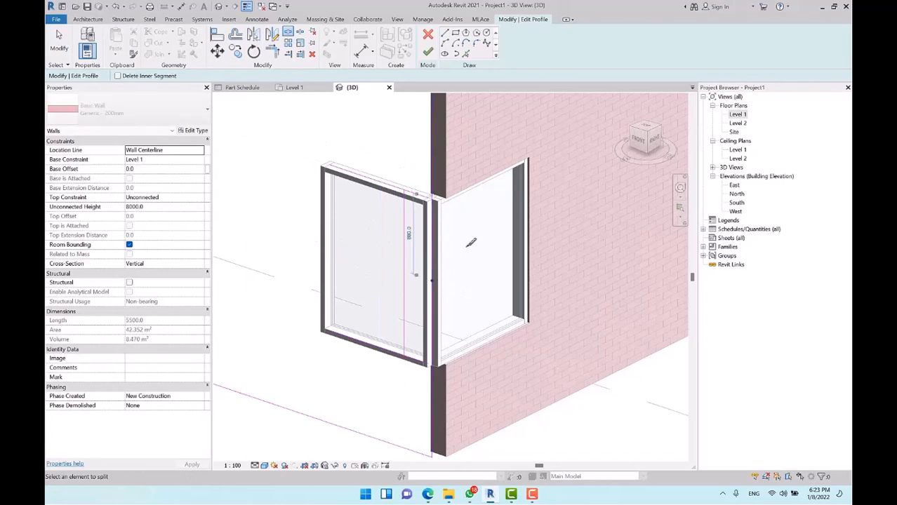
key(Escape)
key(t)
key(r)
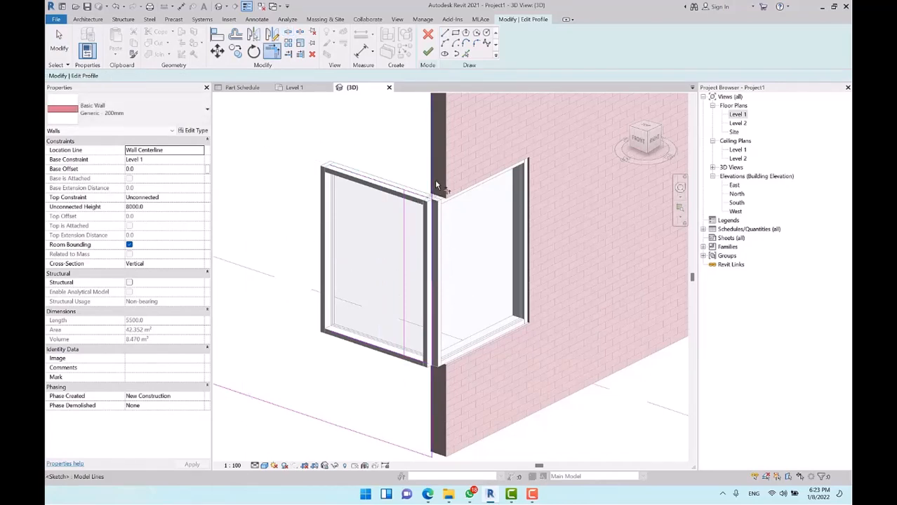
click(415, 202)
click(404, 210)
middle_drag(371, 285, 361, 232)
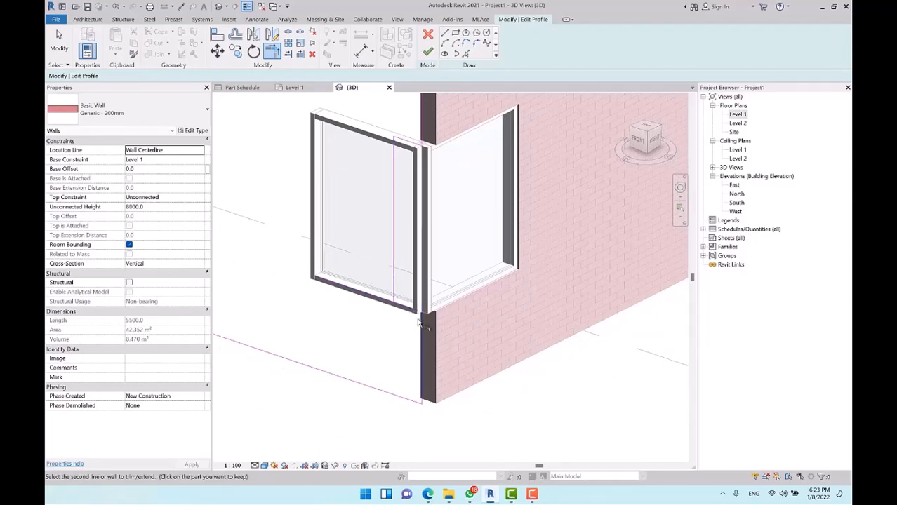
click(414, 312)
key(Escape)
scroll(468, 249, down, 2)
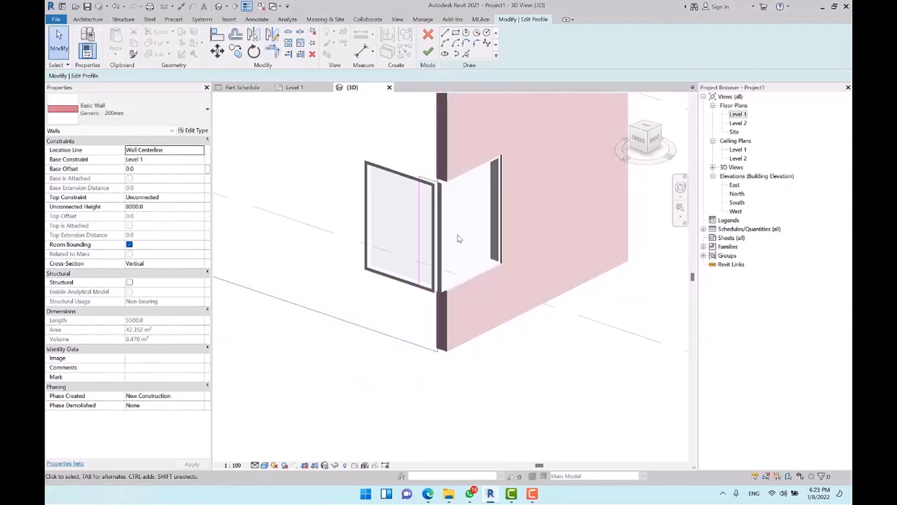
click(428, 53)
click(580, 392)
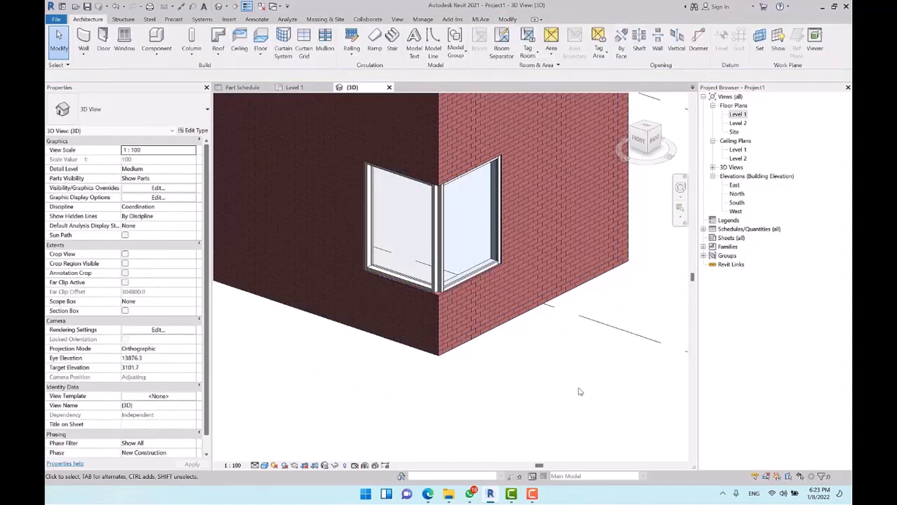
Step: Undo the wall profile edits around the window until the brick wall corner between the two curtain walls is restored
key(ctrl+z)
key(ctrl+z)
key(ctrl+z)
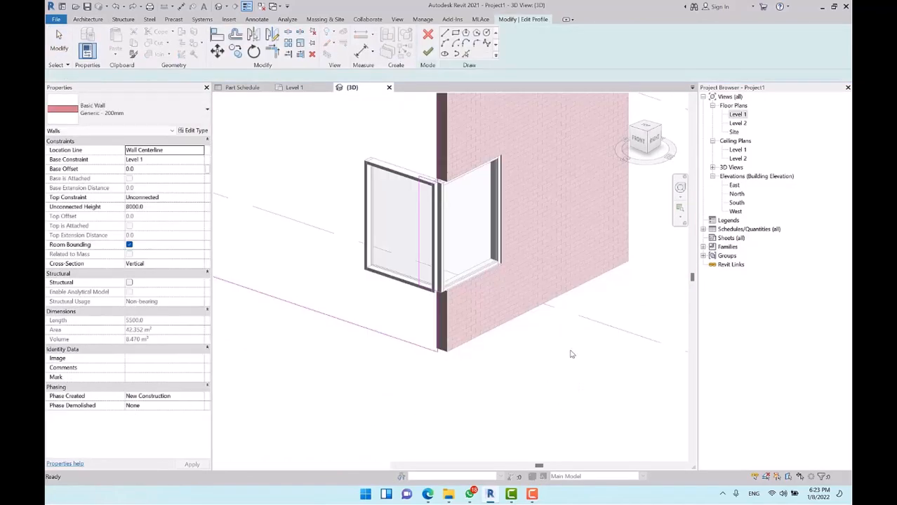
key(ctrl+z)
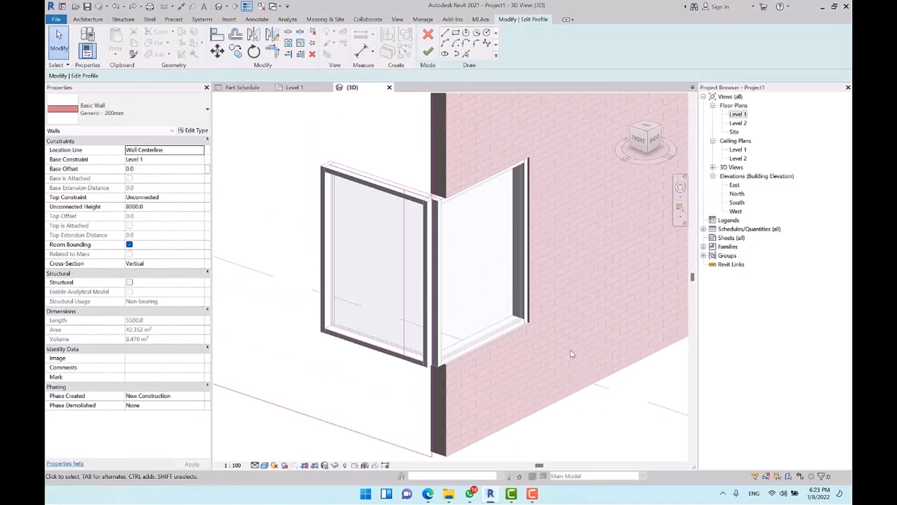
key(ctrl+z)
key(ctrl+z)
key(ctrl+z)
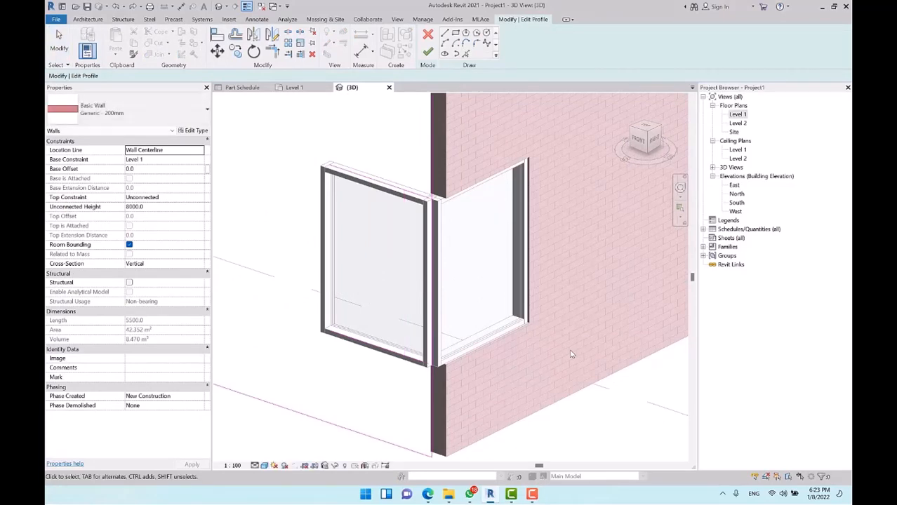
key(ctrl+z)
key(ctrl+z)
key(ctrl+z)
key(ctrl+z)
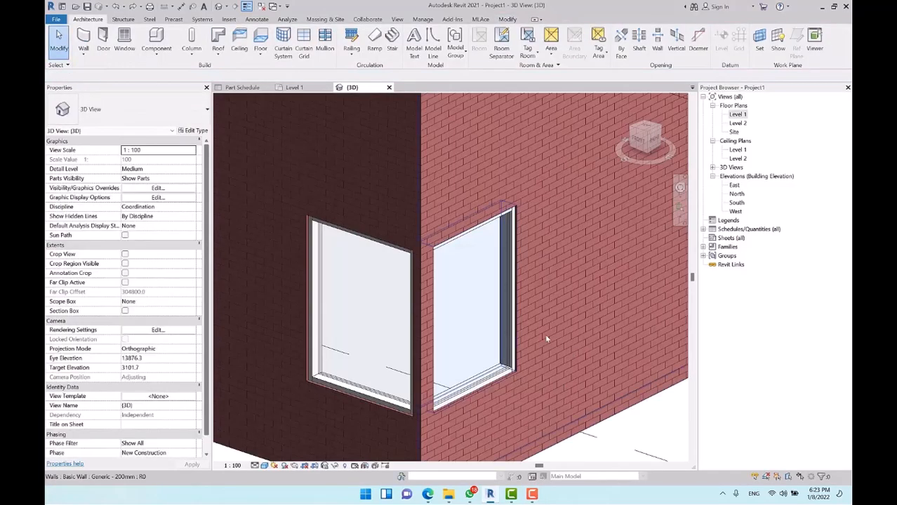
Step: Cut a rectangular wall opening about 2046 mm high across the brick strip at the corner between the two curtain walls
middle_drag(453, 150, 480, 197)
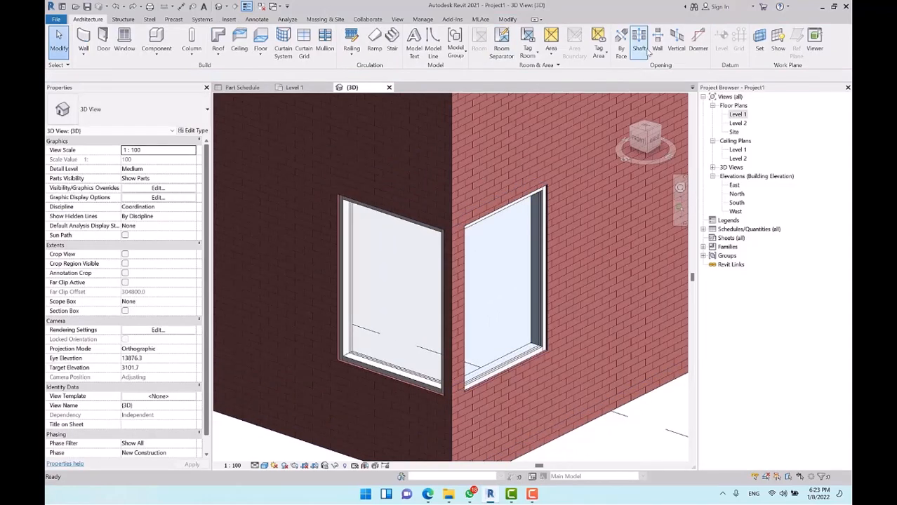
click(656, 48)
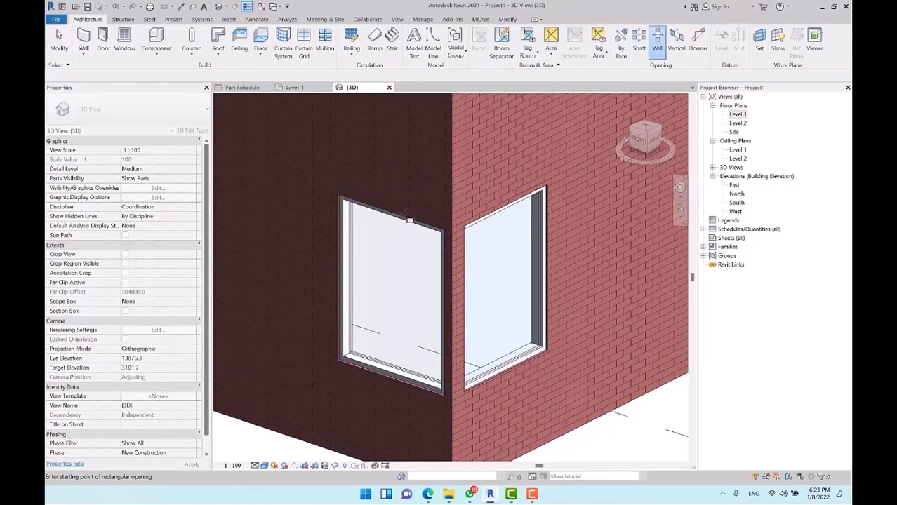
click(465, 410)
key(Escape)
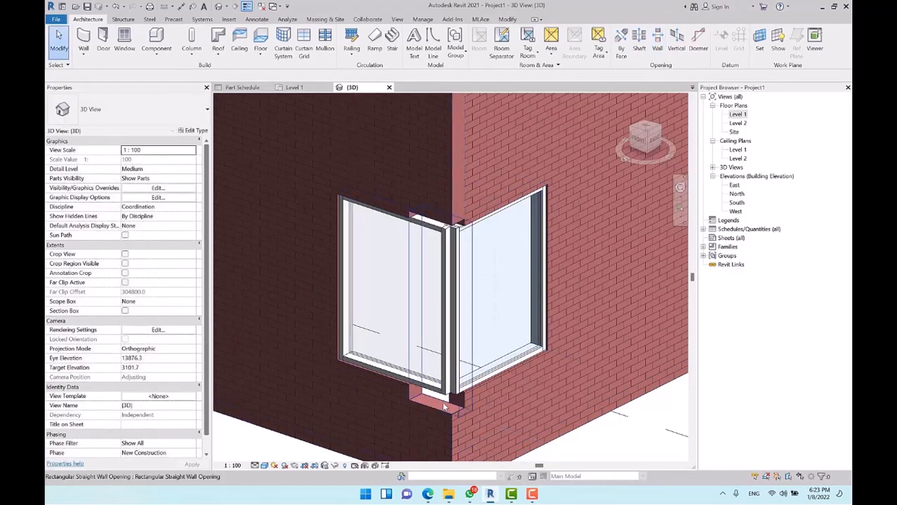
Step: Set the corner wall opening's base offset to 1000, its top constraint to Unconnected and its unconnected height to 1800
click(457, 403)
scroll(452, 403, up, 3)
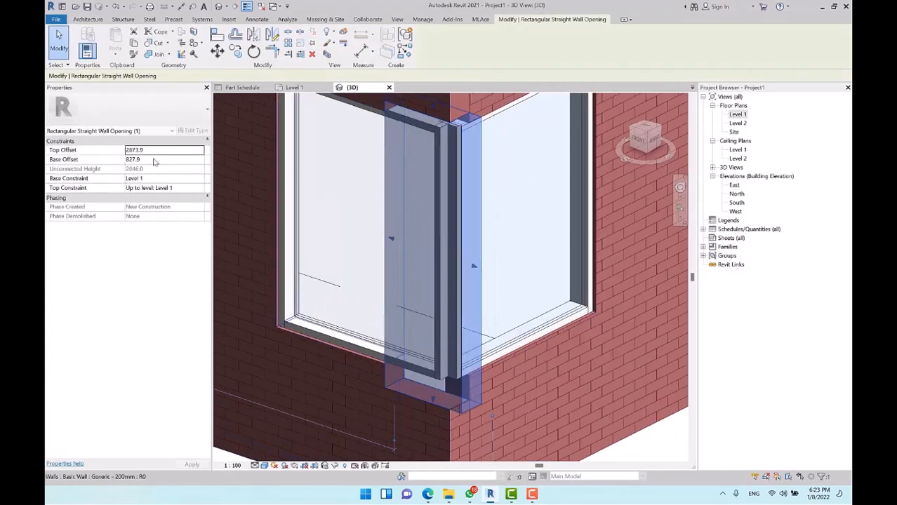
click(154, 159)
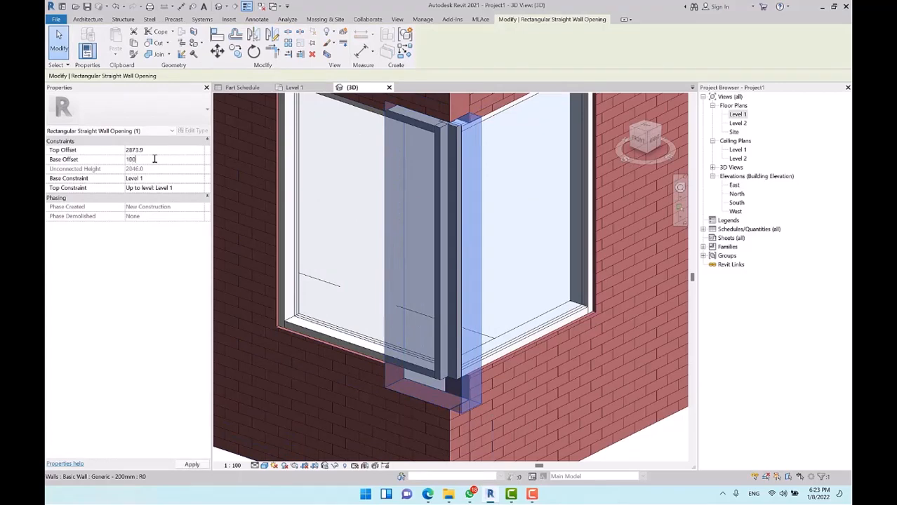
middle_drag(492, 201, 491, 268)
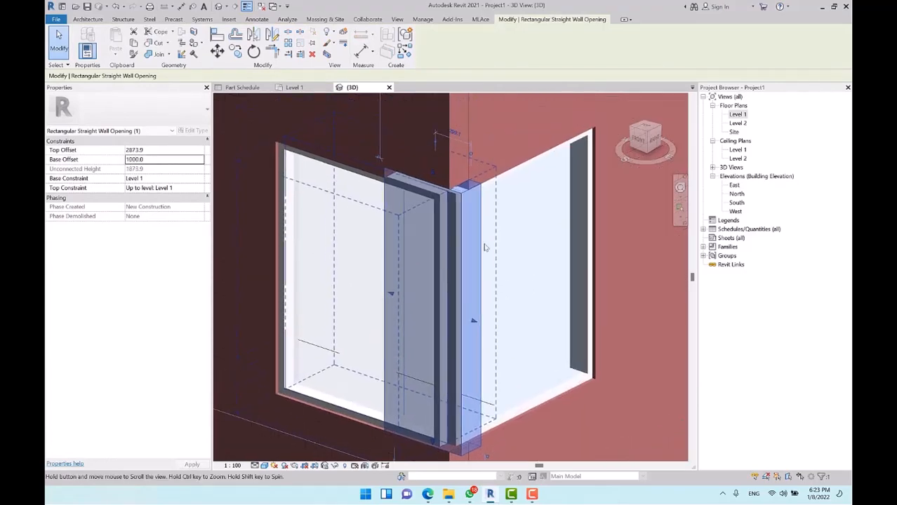
click(156, 179)
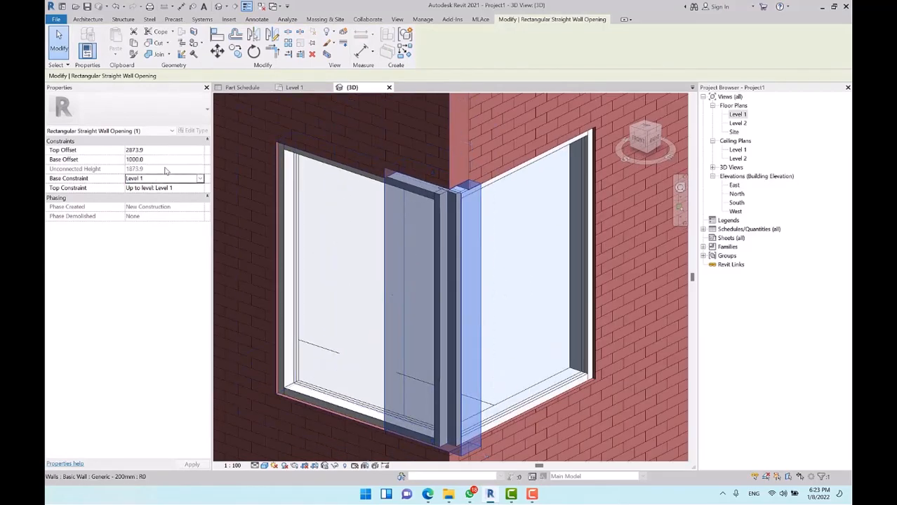
click(200, 179)
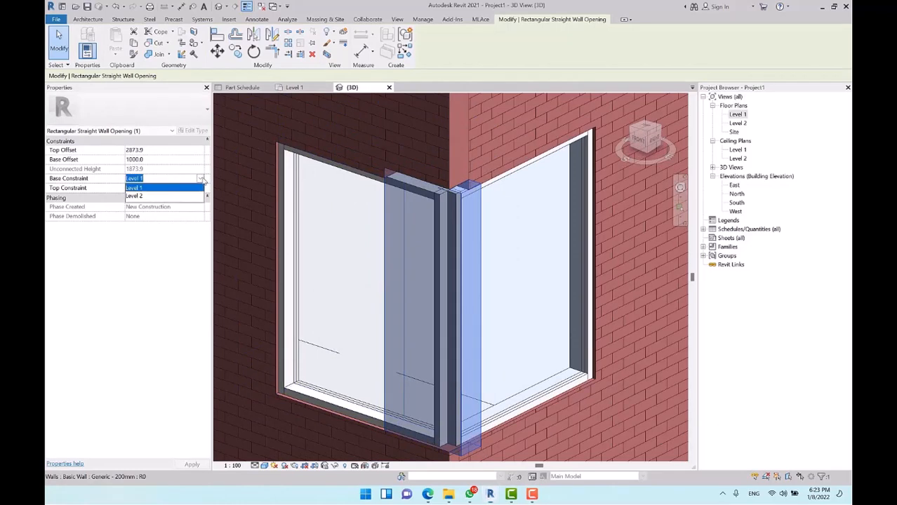
click(165, 189)
click(200, 189)
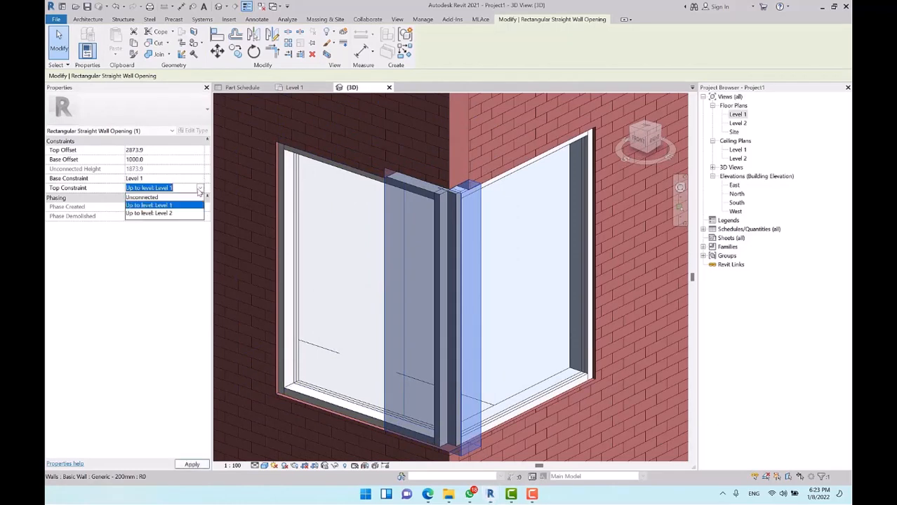
click(151, 197)
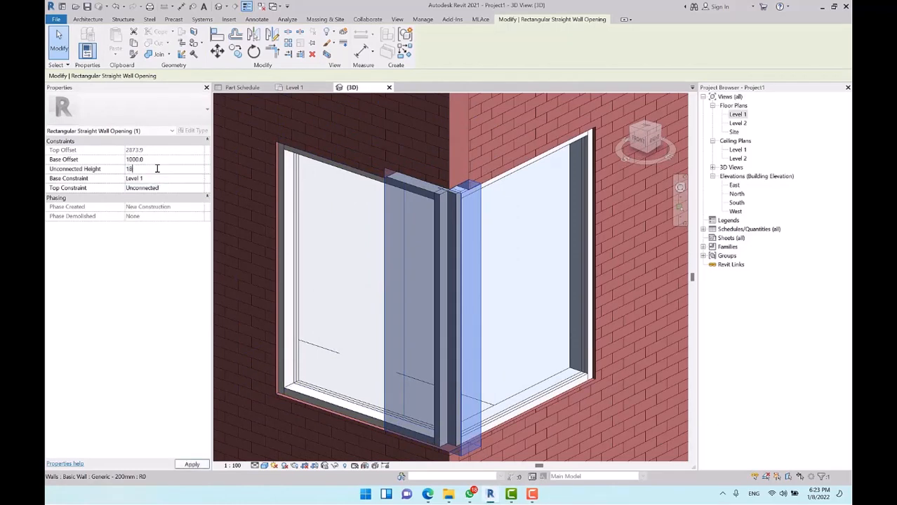
click(577, 121)
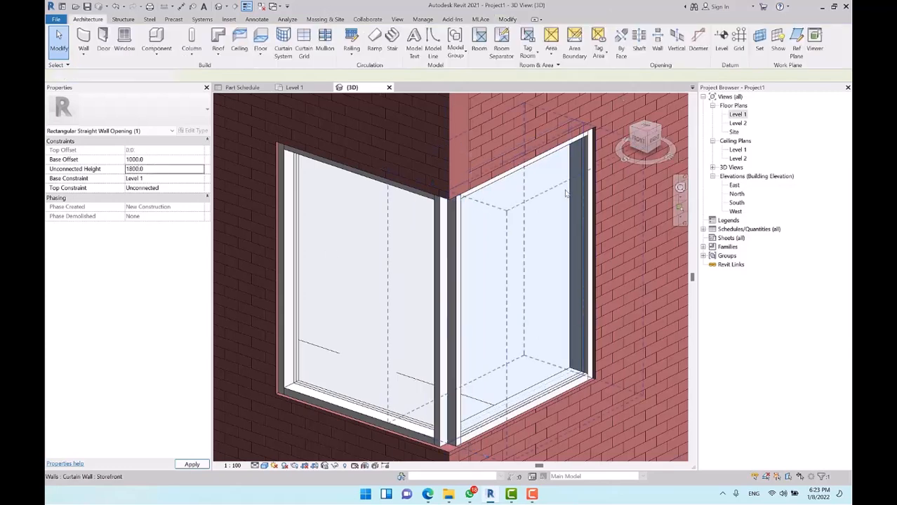
Step: Examine how the mullions of the two curtain walls meet at the corner in the Level 1 plan and the 3D view
scroll(434, 217, down, 2)
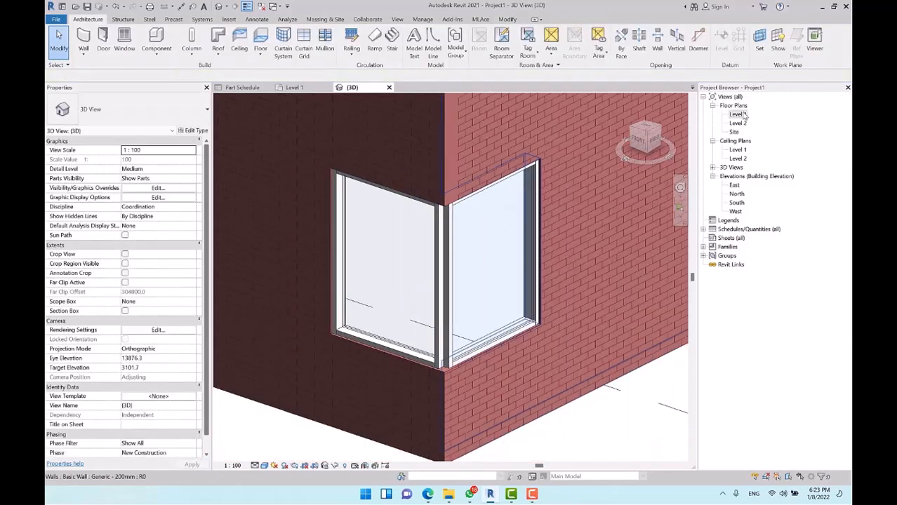
double_click(742, 114)
scroll(560, 283, up, 2)
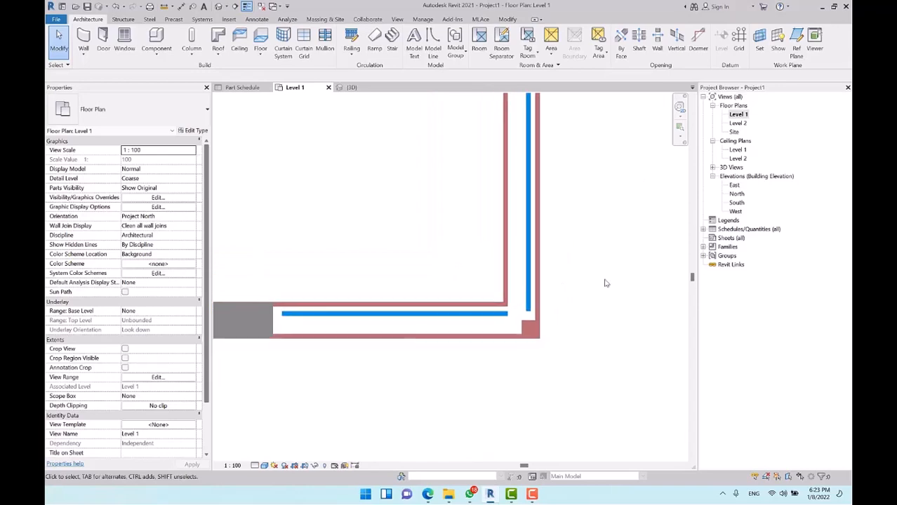
middle_drag(606, 283, 592, 298)
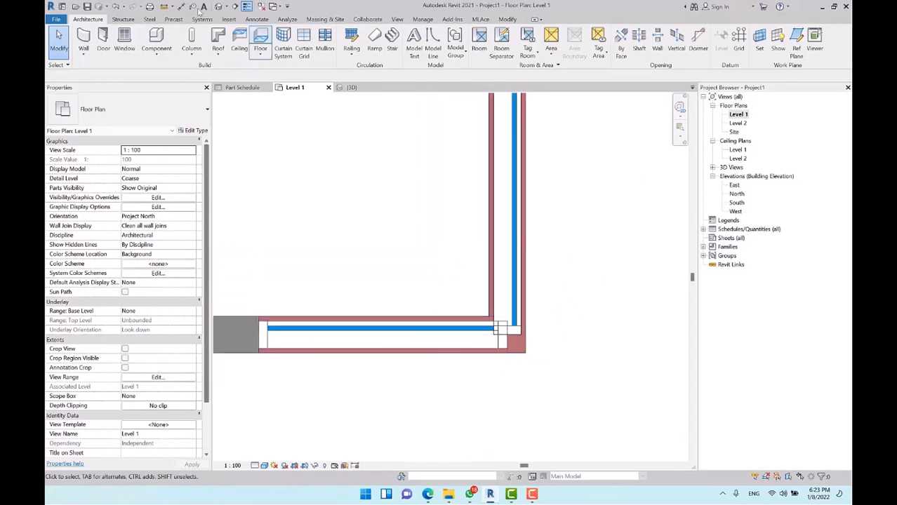
click(218, 6)
scroll(552, 329, up, 3)
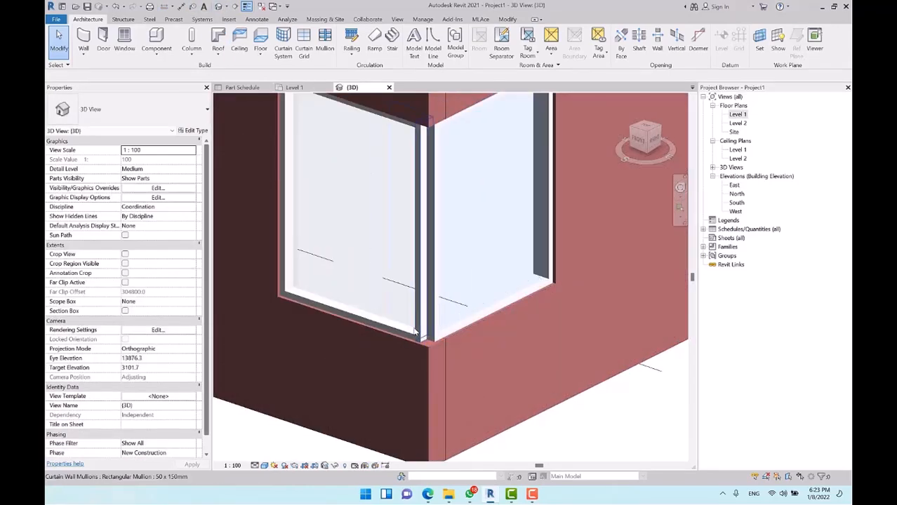
double_click(736, 114)
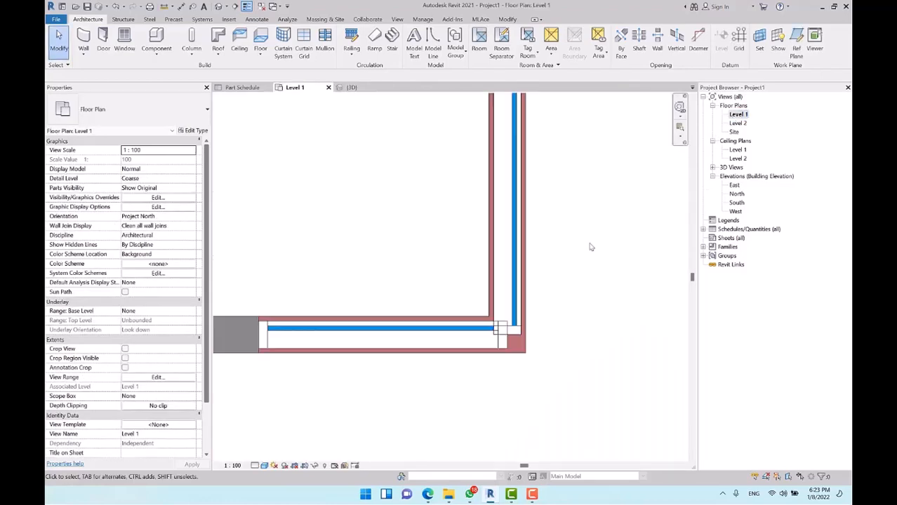
scroll(500, 363, up, 3)
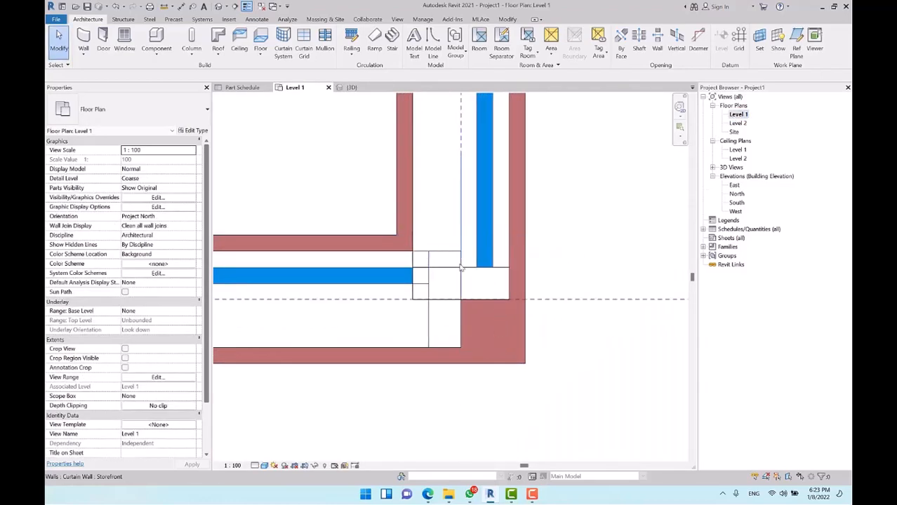
Step: Unpin the corner mullion in the Level 1 plan, change its type to L Mullion 1 and delete the overlapping mullion
click(468, 270)
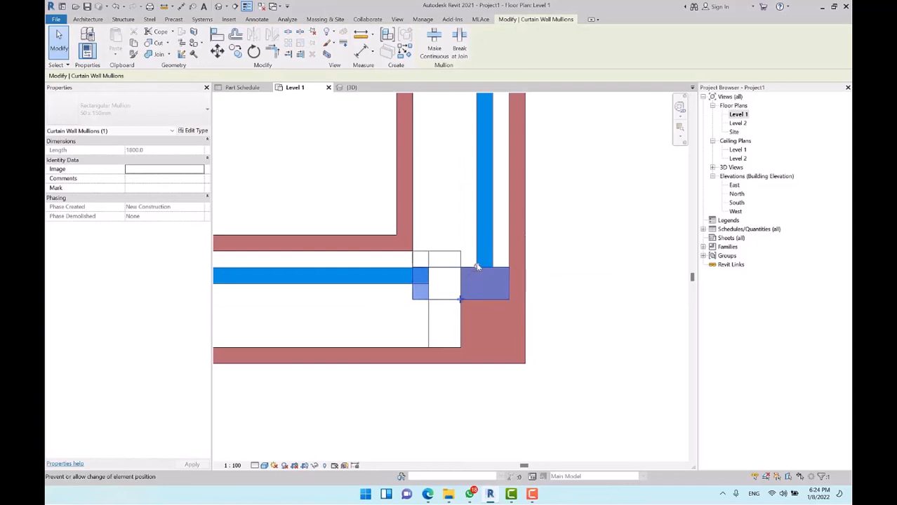
click(478, 267)
middle_drag(545, 286, 525, 248)
click(139, 110)
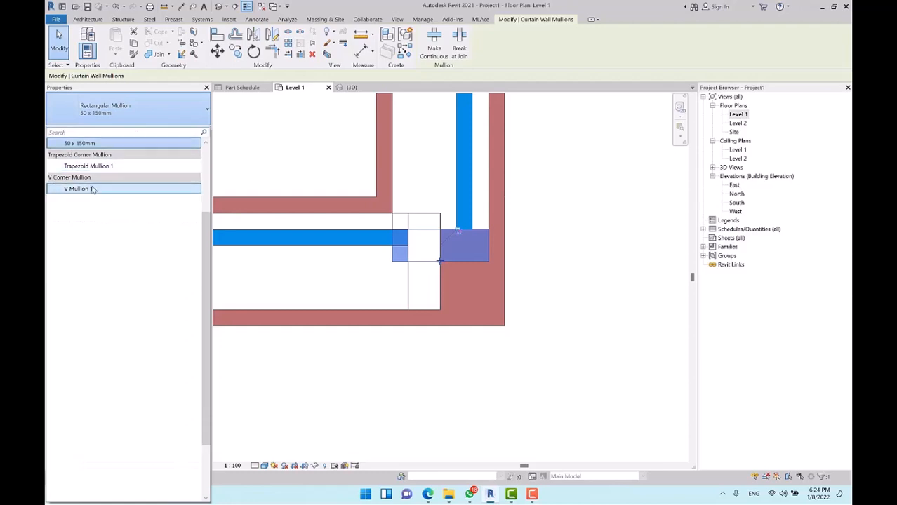
scroll(138, 222, up, 2)
scroll(138, 222, up, 3)
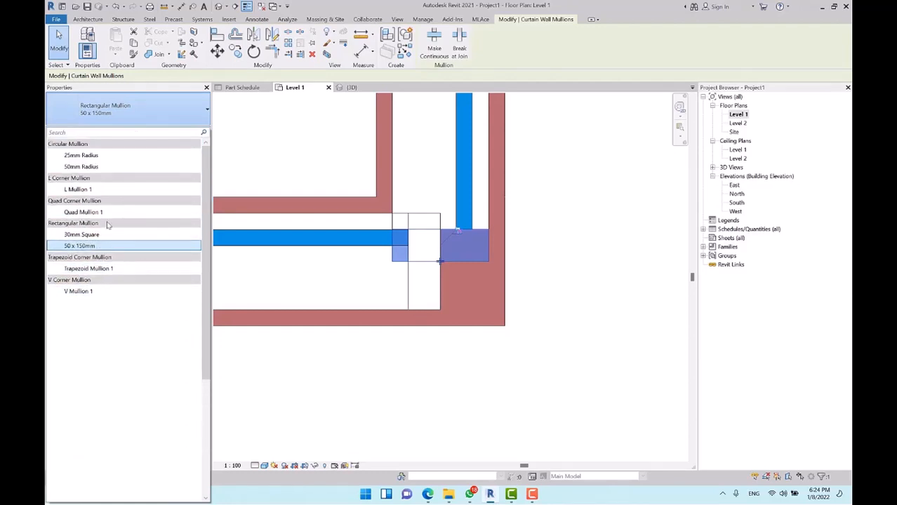
click(105, 188)
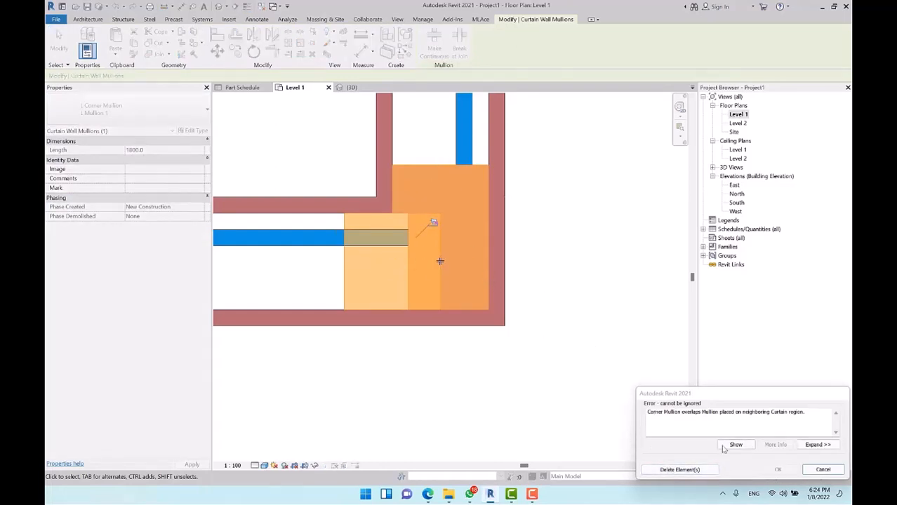
click(680, 474)
Step: Inspect the corner window with its L corner mullion in the 3D view from another angle
scroll(597, 371, down, 7)
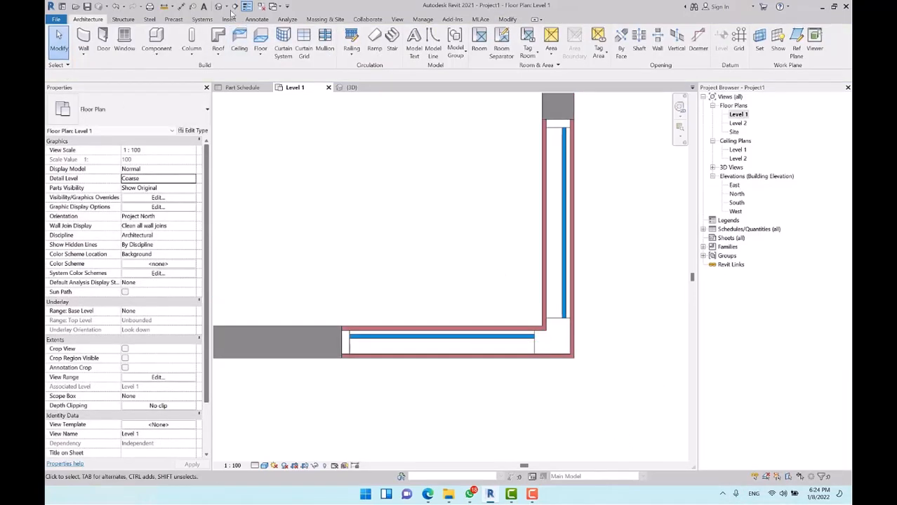
click(219, 7)
scroll(418, 367, down, 5)
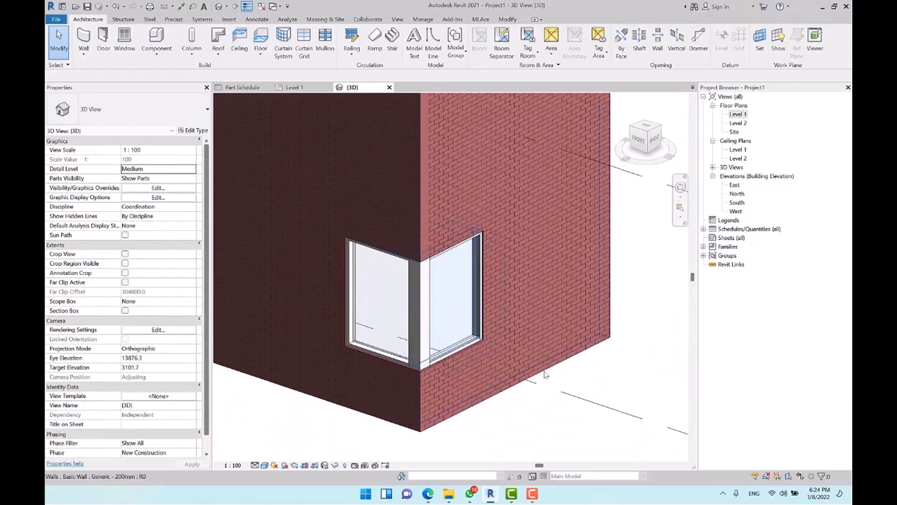
shift+middle_drag(585, 342, 562, 387)
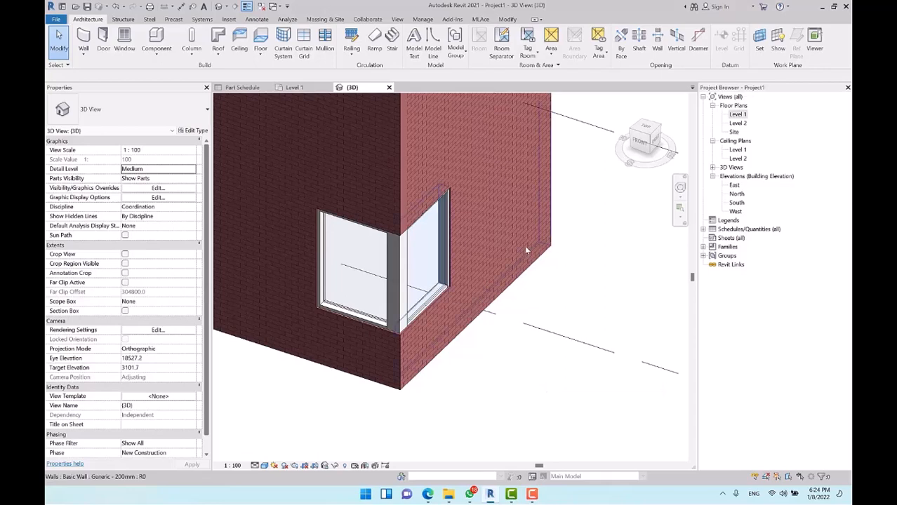
click(508, 18)
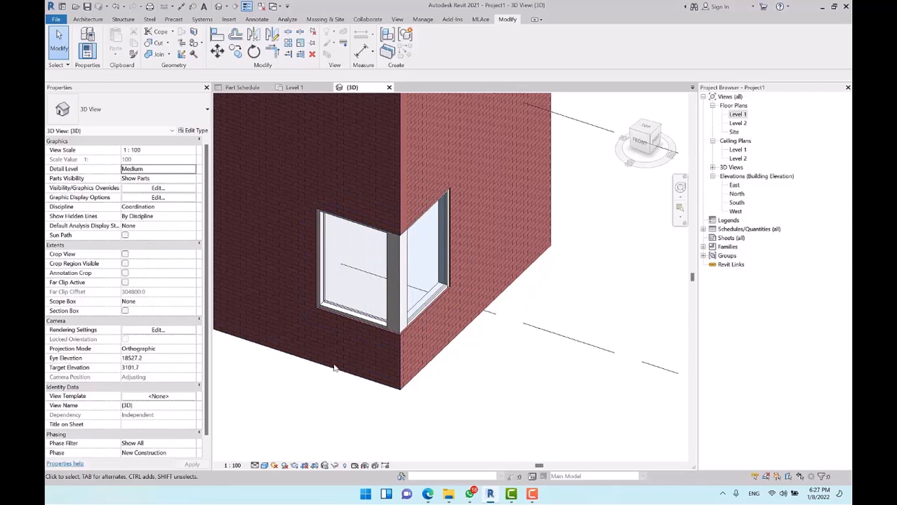
drag(269, 406, 344, 361)
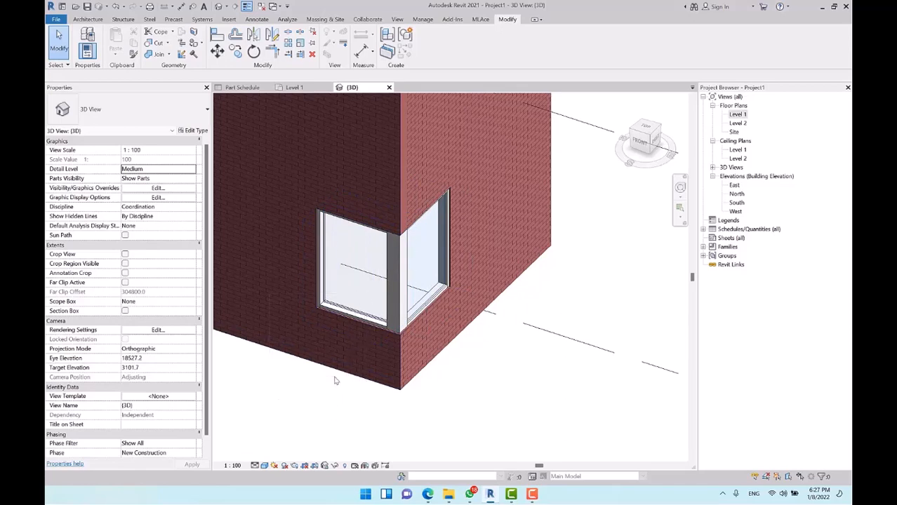
Step: Create an assembly from all the corner window elements, with naming category Curtain Panels and type name Win T03
drag(269, 389, 506, 139)
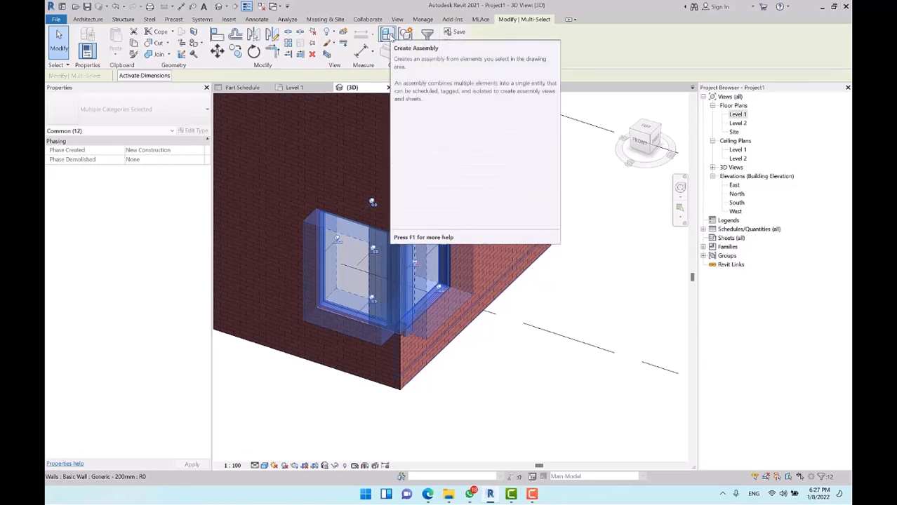
click(388, 35)
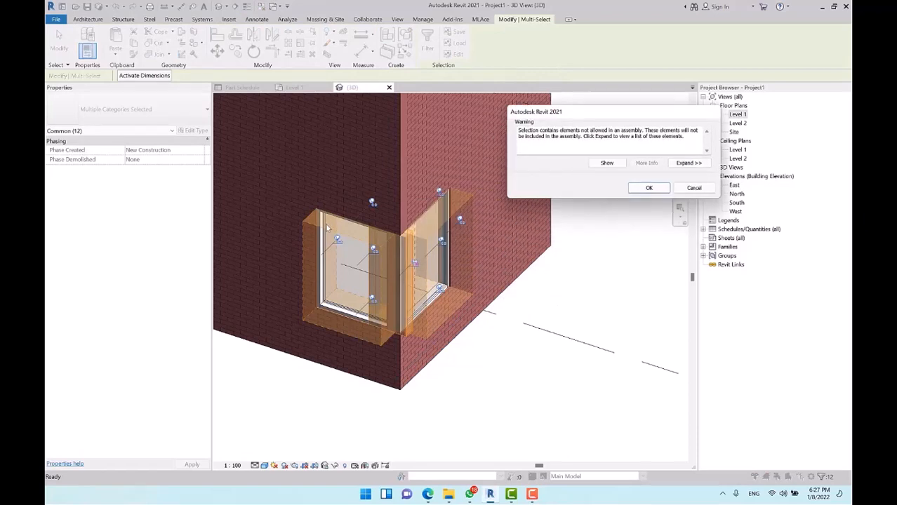
click(649, 188)
drag(461, 198, 613, 109)
click(624, 167)
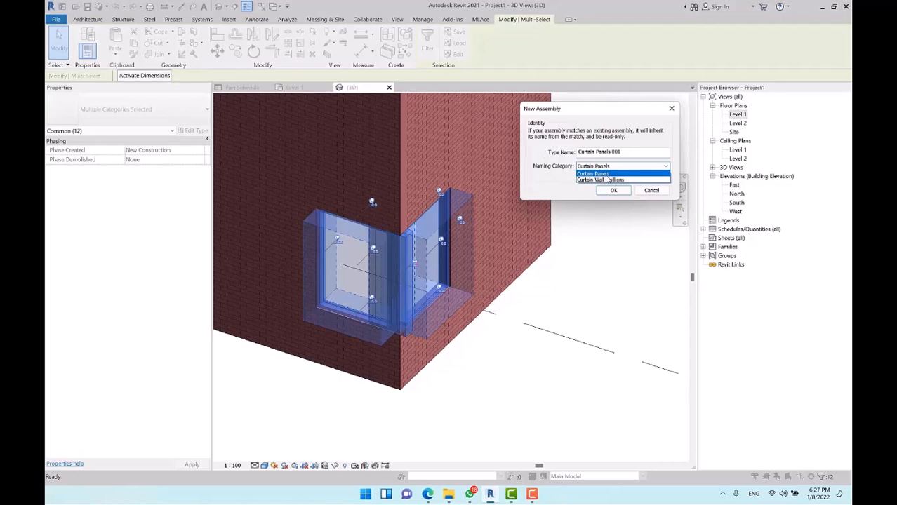
click(608, 173)
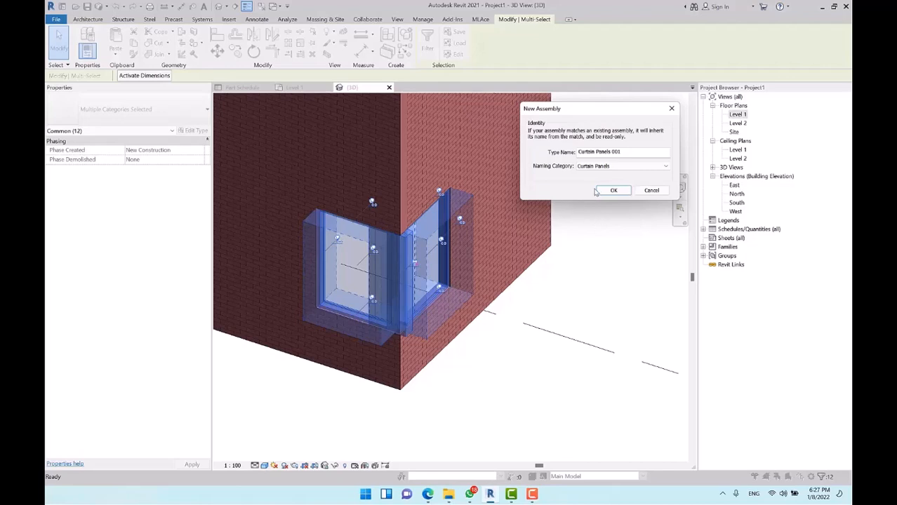
drag(630, 152, 548, 150)
text(Win T03)
click(613, 190)
click(620, 284)
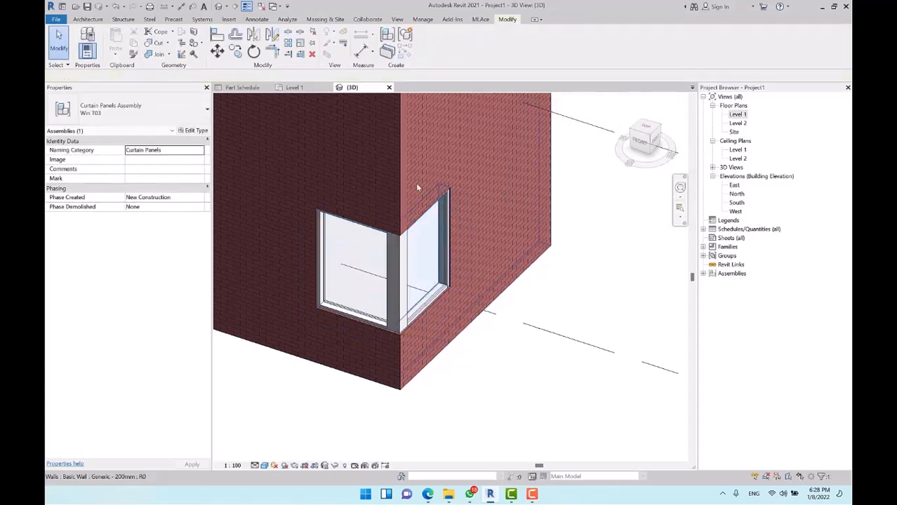
Step: Select the Win T03 corner window in the 3D view to check that it behaves as one assembly
scroll(489, 248, down, 3)
click(323, 239)
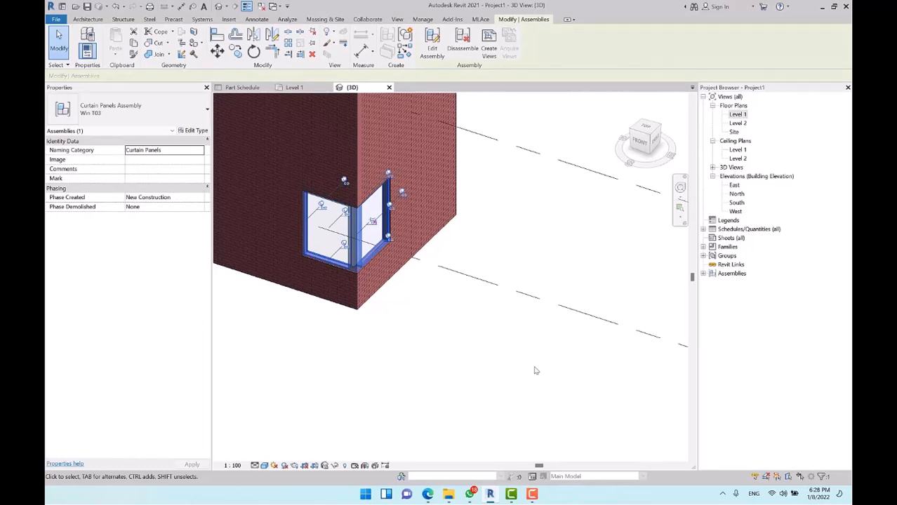
click(528, 367)
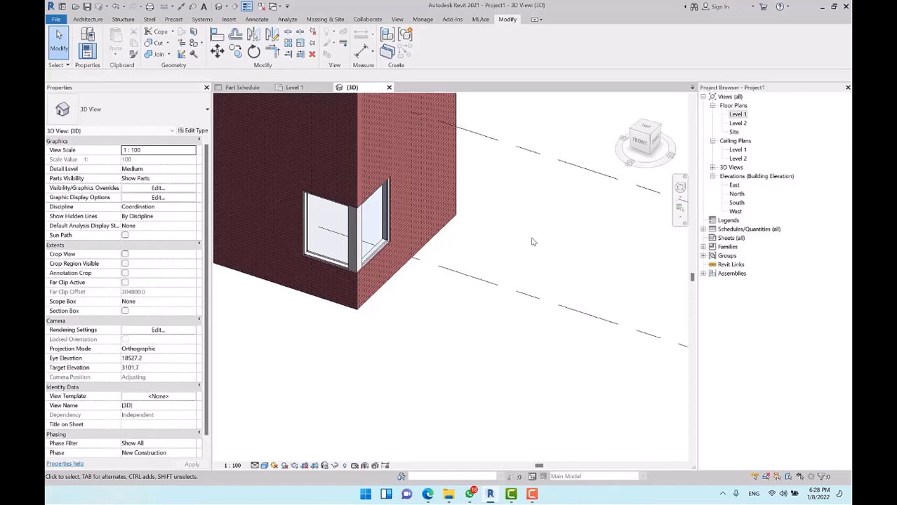
Step: Browse for a project to open, going through the ME shortcut on the Desktop to the Projects folder
key(ctrl+o)
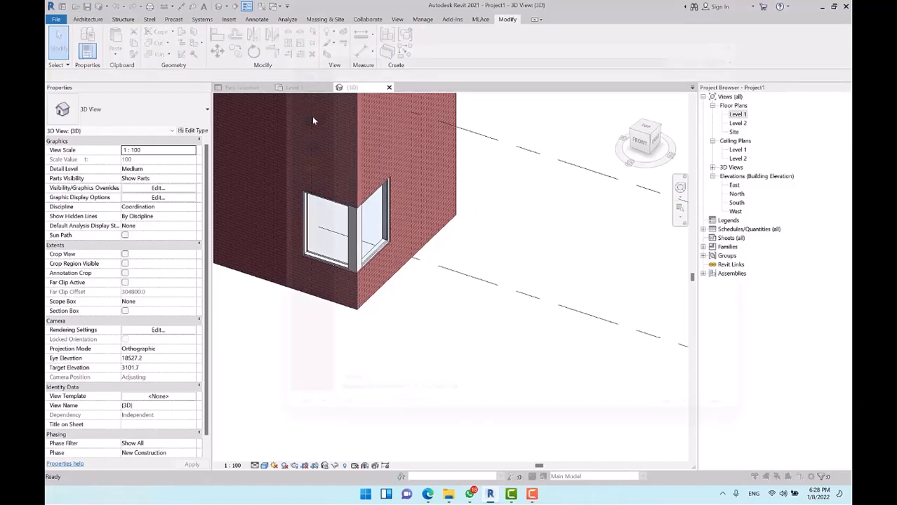
click(421, 35)
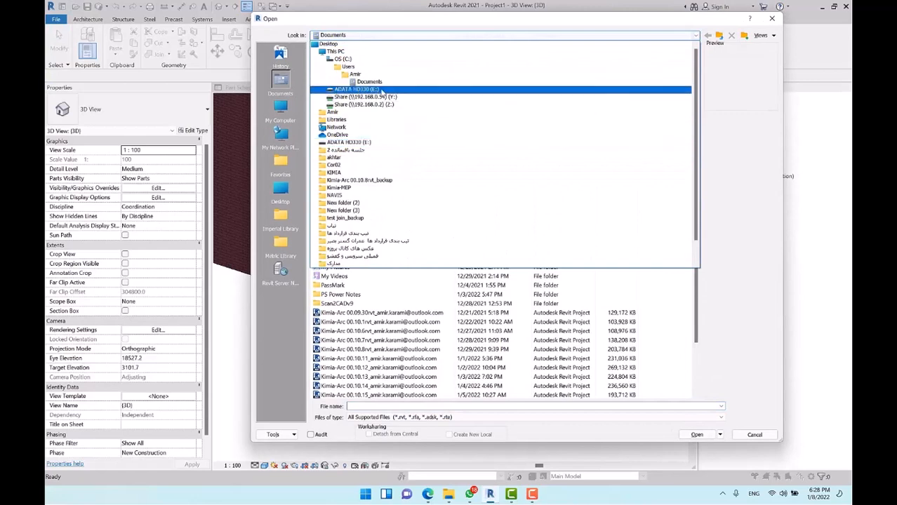
click(371, 78)
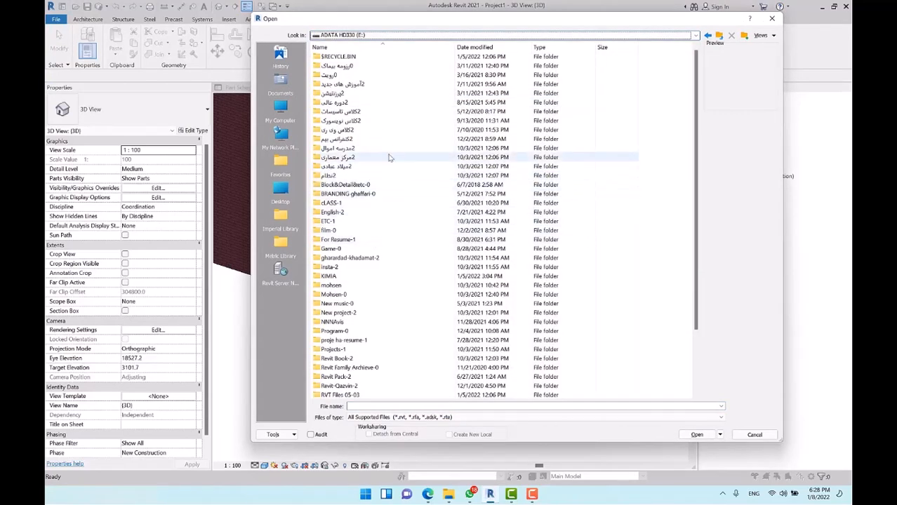
click(347, 35)
click(345, 45)
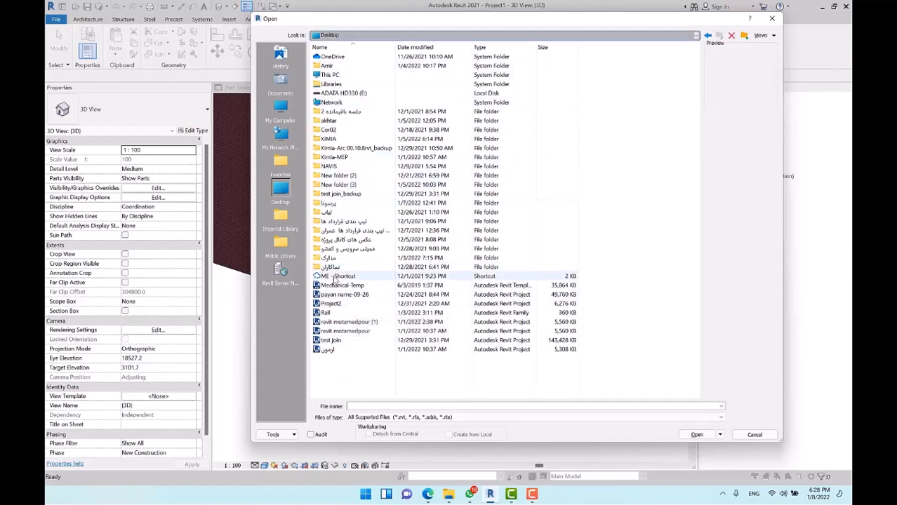
double_click(333, 276)
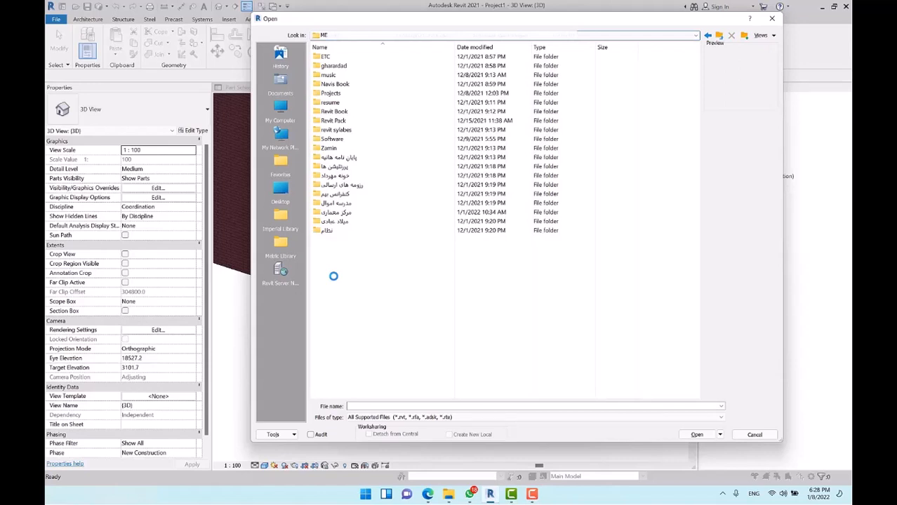
double_click(344, 94)
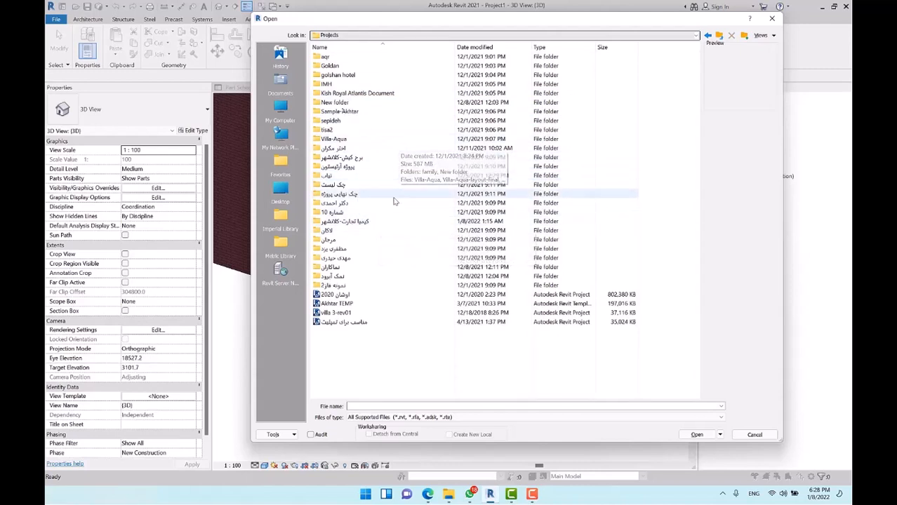
Step: Open the namakabrood-Facade-400-06.22 project from the نمک آبرود folder, ignoring the unresolved references
double_click(335, 275)
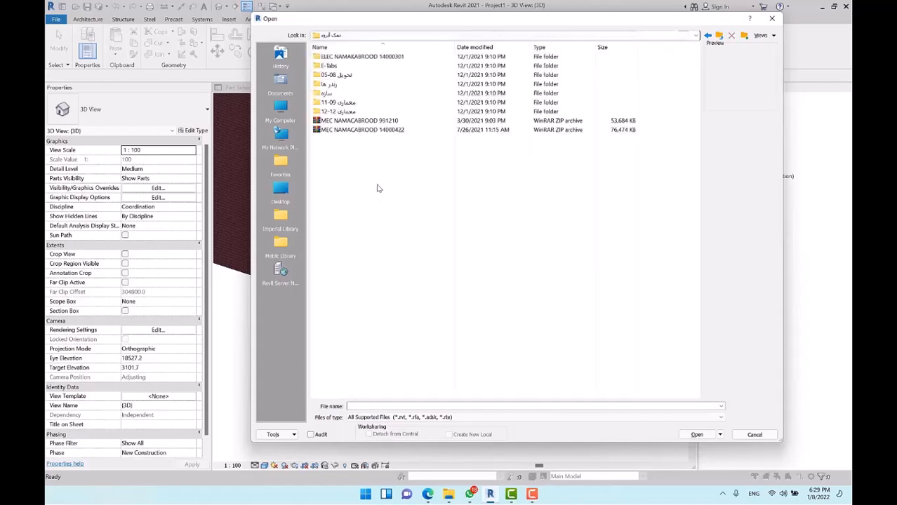
double_click(343, 76)
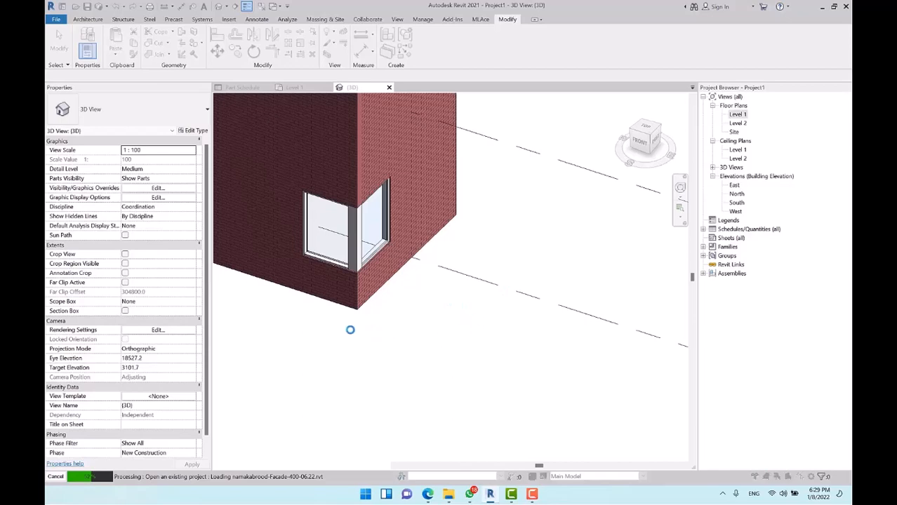
click(521, 296)
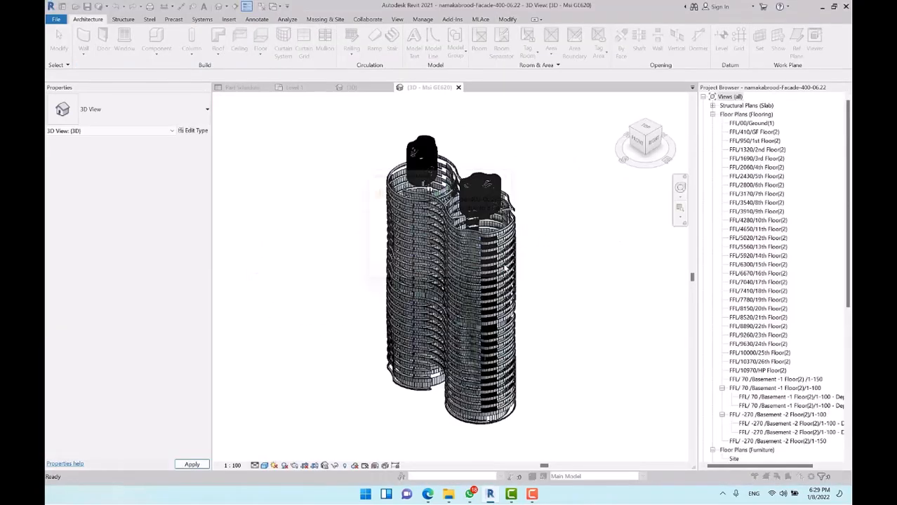
click(508, 272)
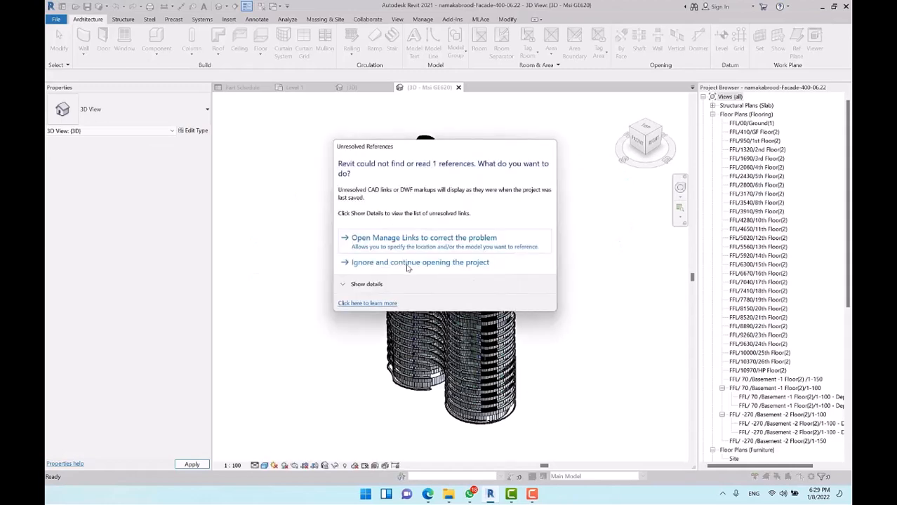
click(407, 267)
Step: Examine the curved facade bands of the towers in the 3D view from several angles
scroll(533, 276, up, 10)
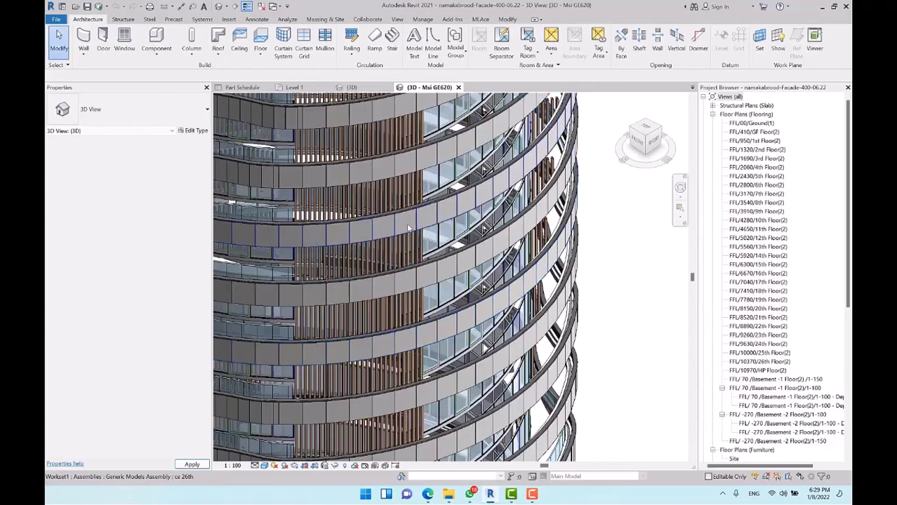
shift+middle_drag(631, 236, 638, 267)
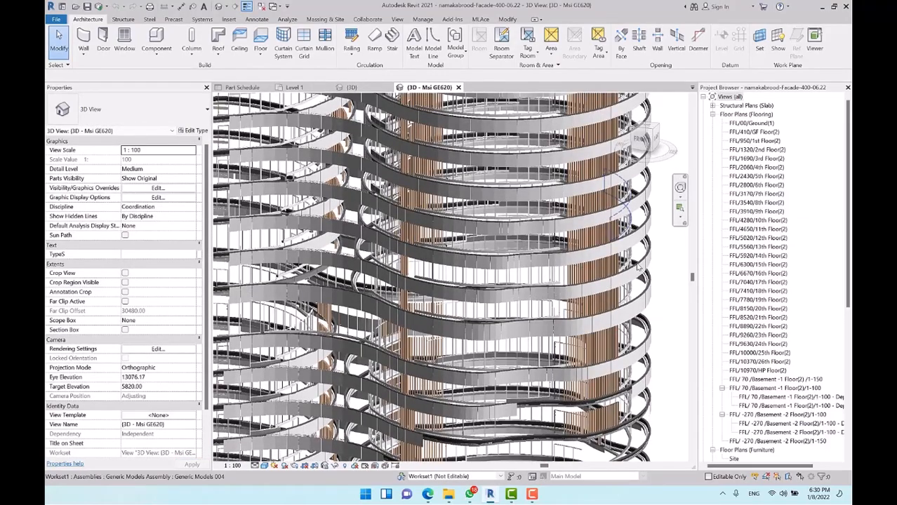
scroll(638, 267, down, 2)
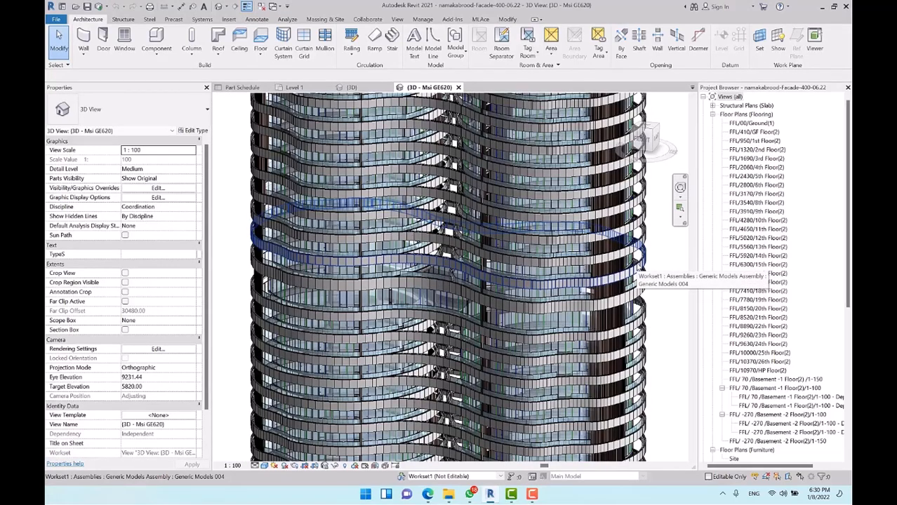
scroll(228, 238, up, 2)
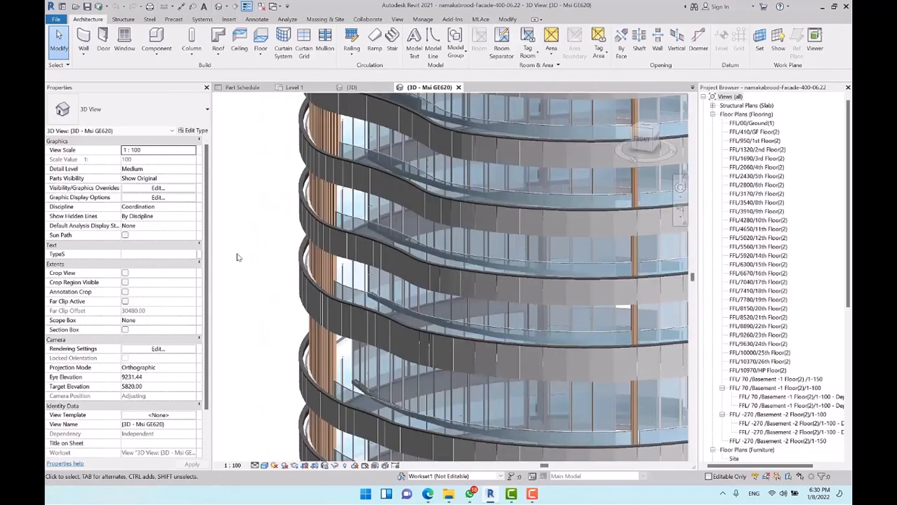
Step: Try to disassemble the Generic Models 004 facade band assembly
click(424, 278)
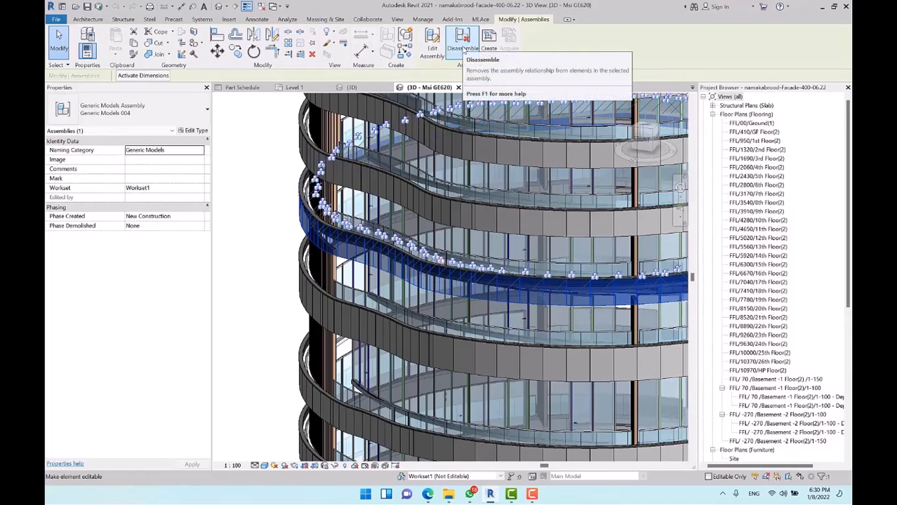
click(462, 42)
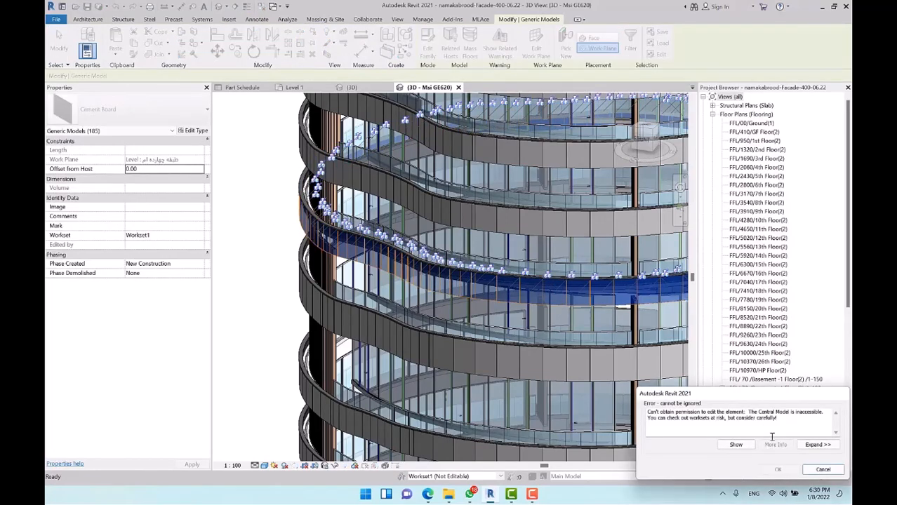
click(815, 470)
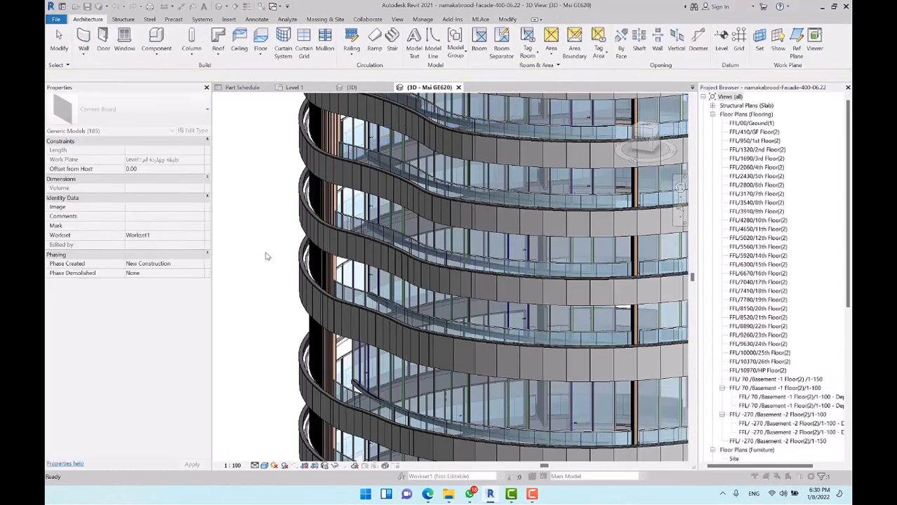
key(Escape)
Step: Inspect the properties of a single Cement Board panel inside the Generic Models 004 facade band assembly
scroll(344, 249, up, 5)
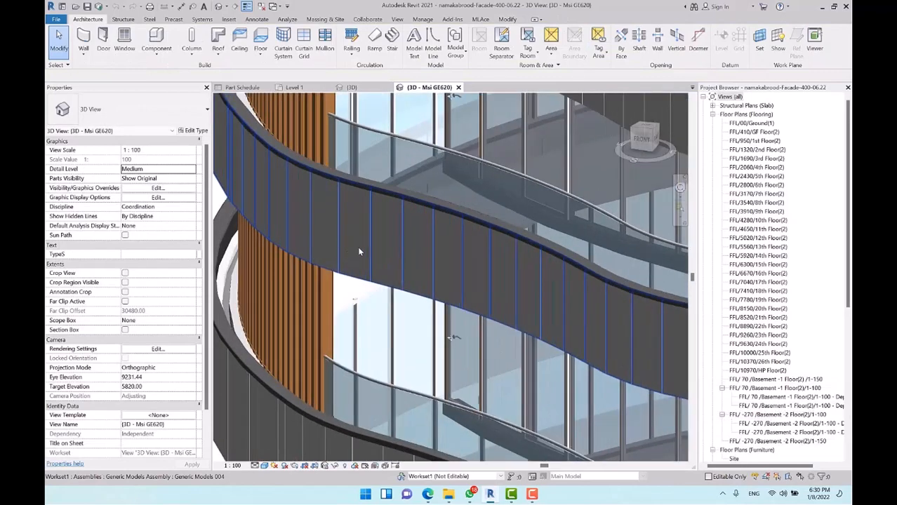
key(Tab)
key(Tab)
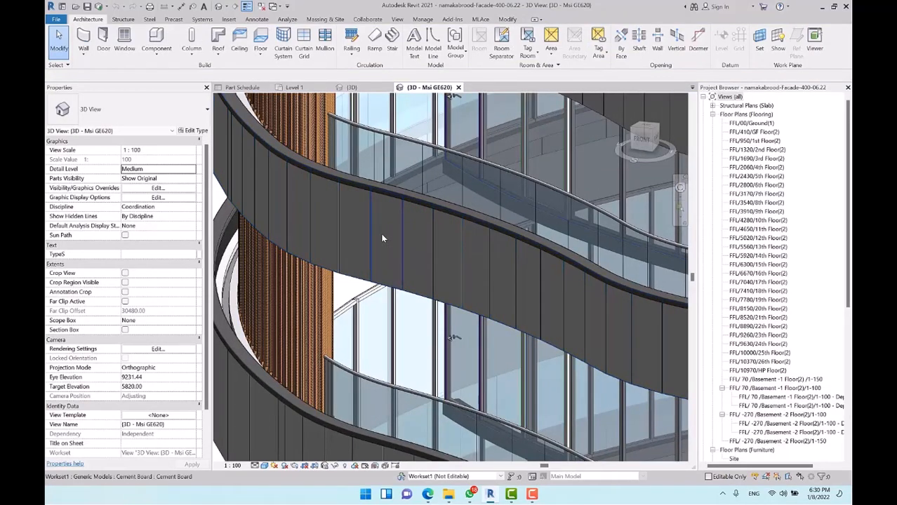
click(381, 238)
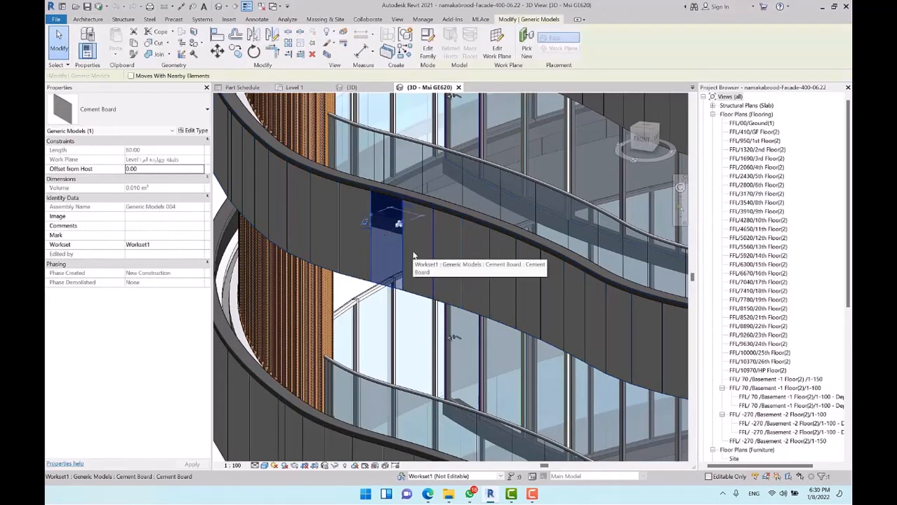
scroll(414, 256, down, 6)
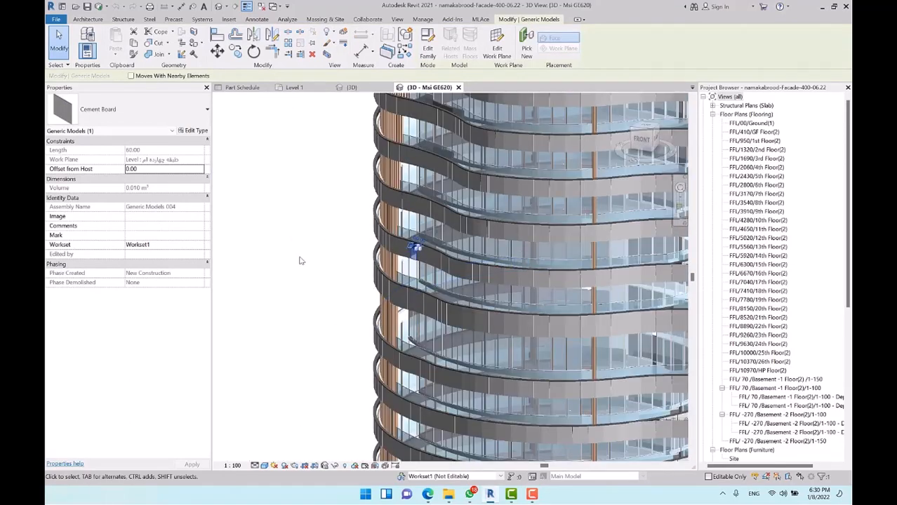
click(294, 252)
Step: Select the Generic Models 010 assembly to inspect the complete facade band running around both towers
scroll(295, 252, down, 3)
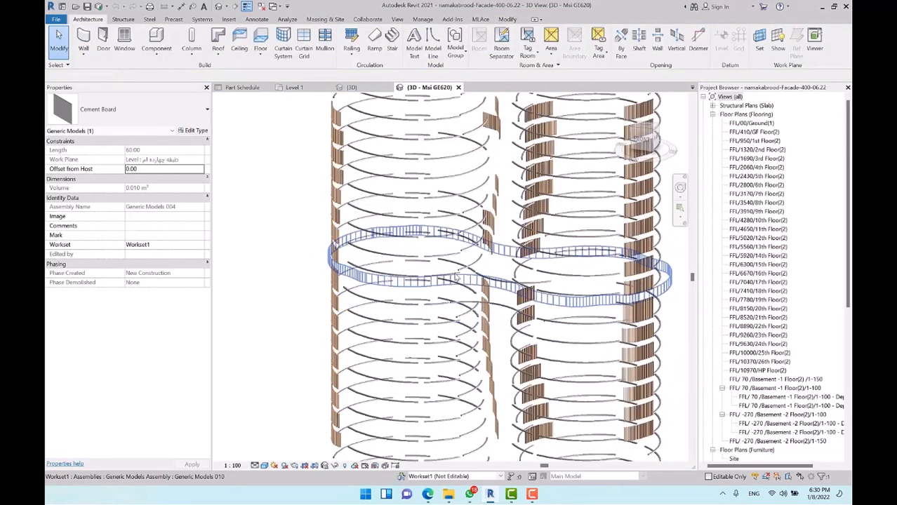
click(457, 277)
click(457, 277)
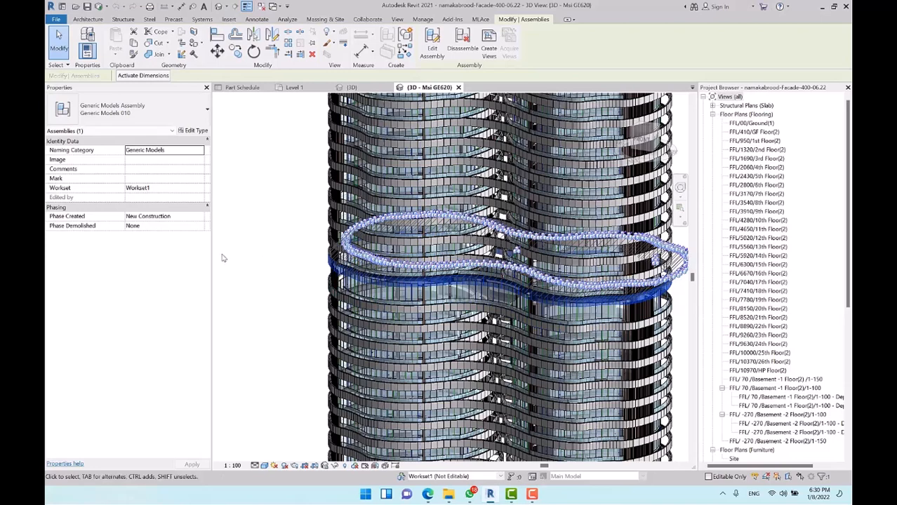
click(245, 168)
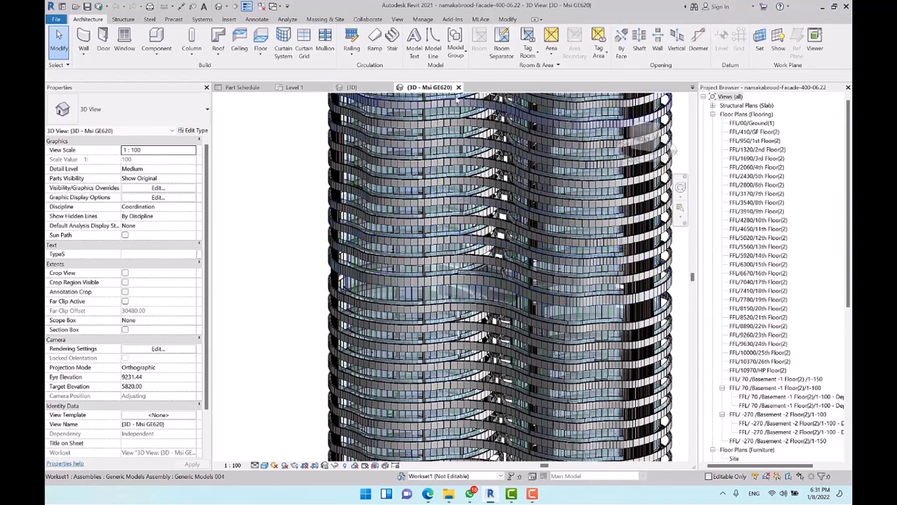
Step: Close the facade project, return to Project1 and open its Level 1 floor plan at the corner window
click(351, 87)
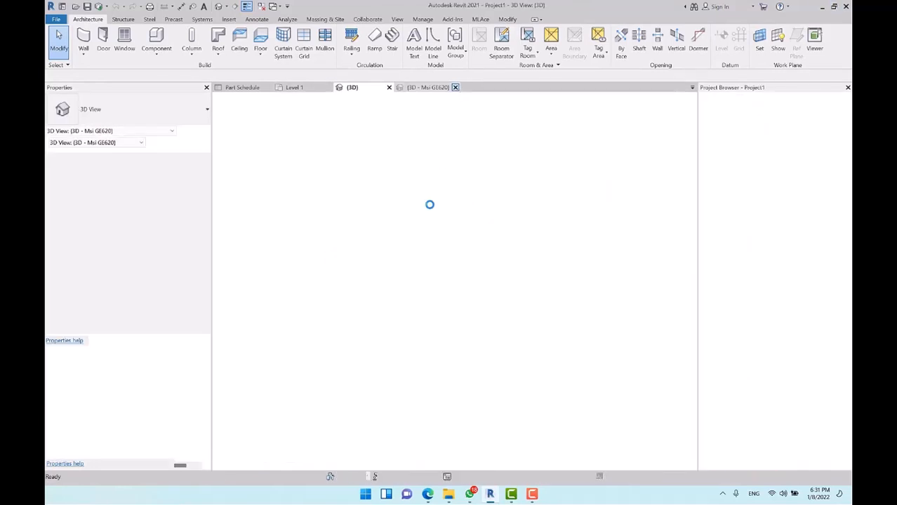
scroll(427, 282, down, 1)
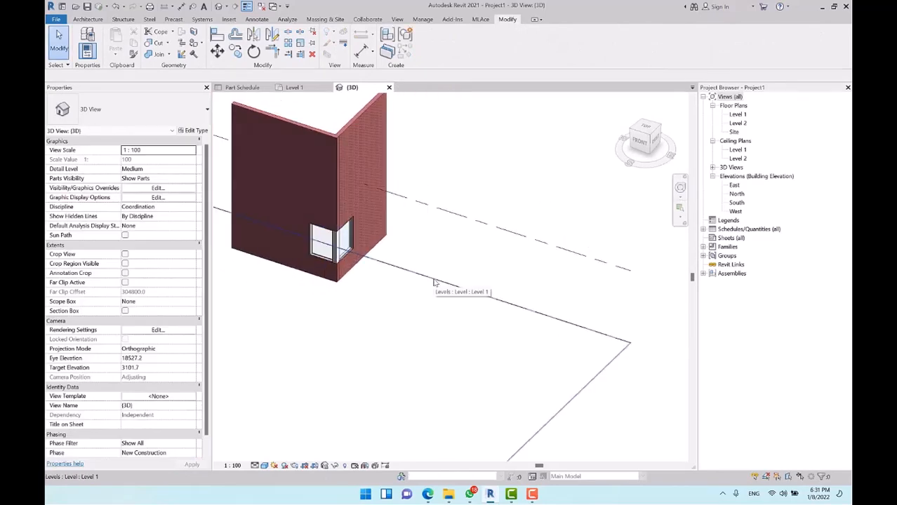
double_click(737, 115)
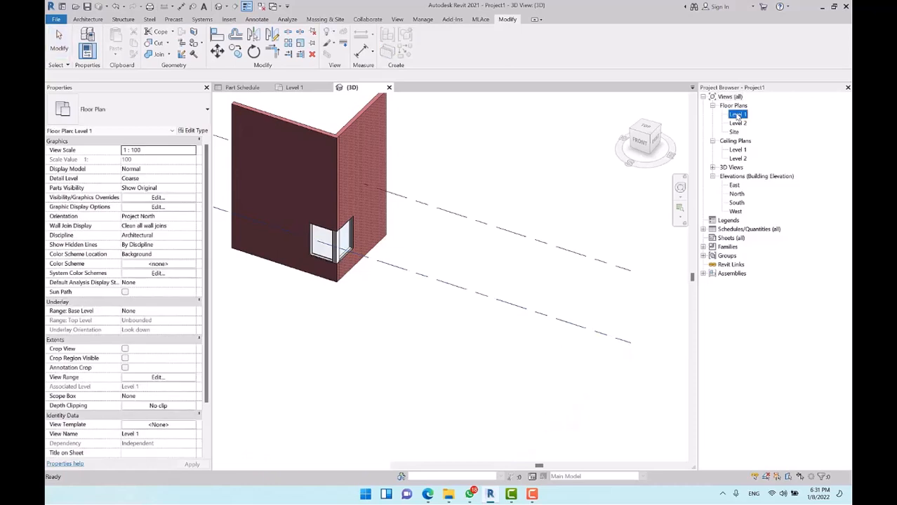
scroll(295, 283, down, 5)
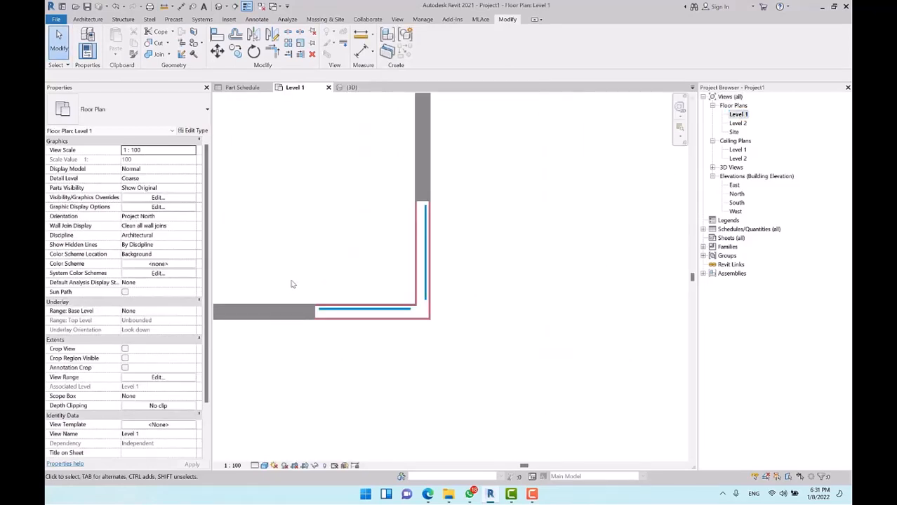
Step: With the Generic - 200mm wall type, draw a straight wall, a diagonal going down at 45°, and a horizontal bay front wall
middle_drag(494, 289, 367, 289)
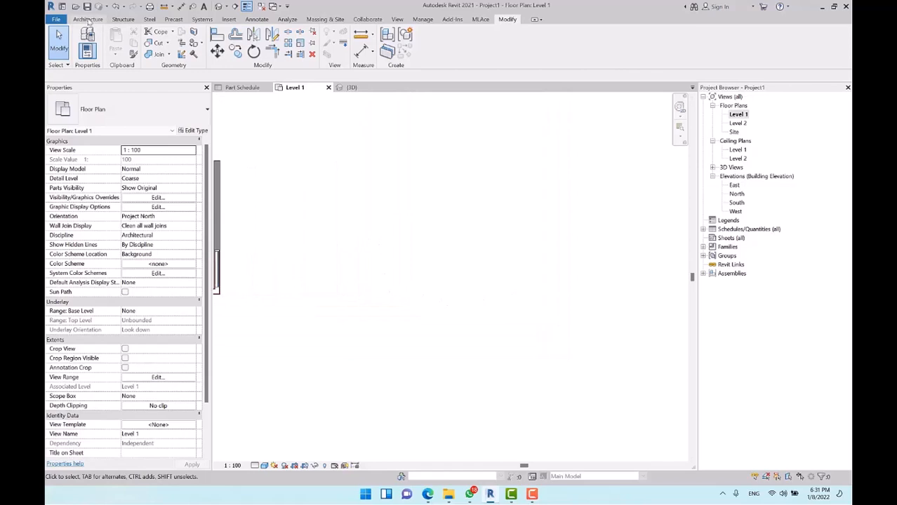
click(89, 20)
click(84, 38)
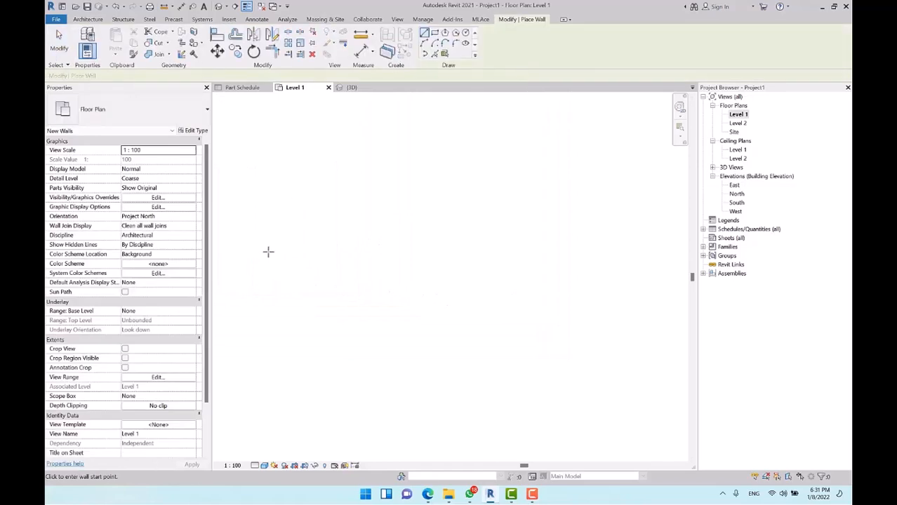
click(301, 251)
key(Escape)
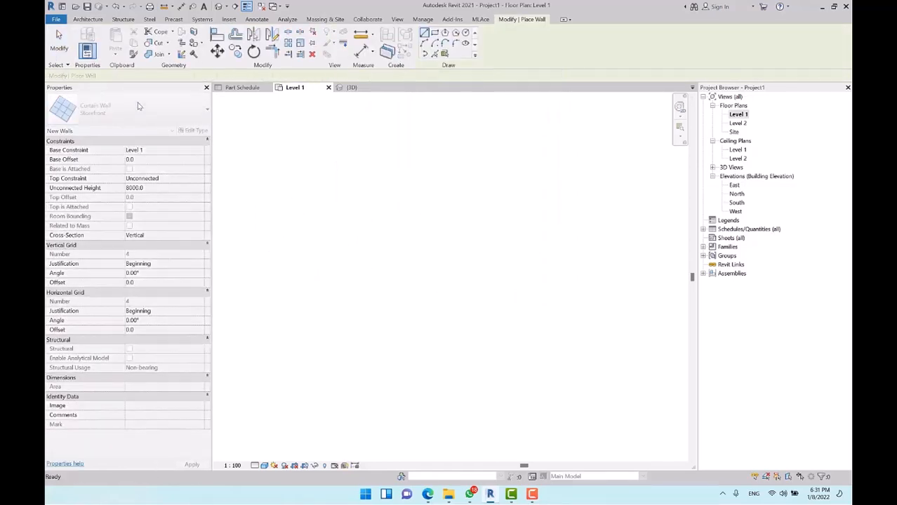
click(141, 113)
click(85, 164)
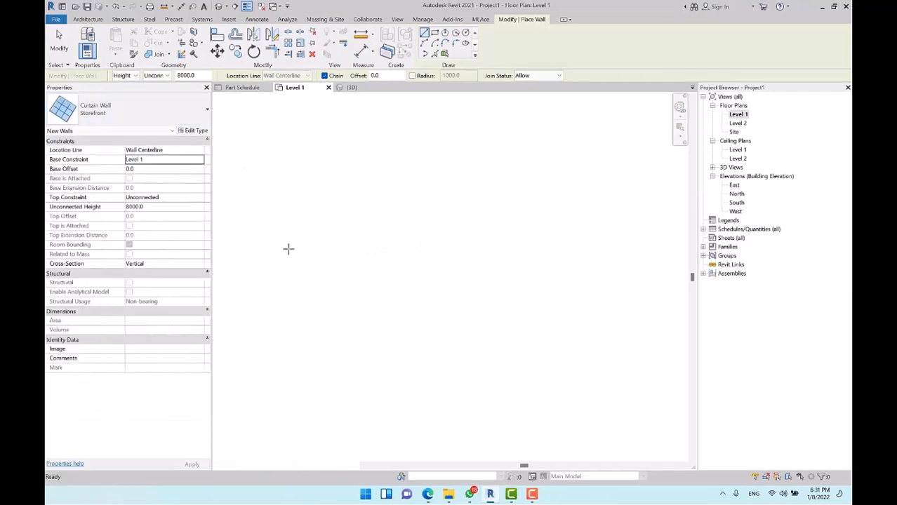
click(306, 212)
click(441, 244)
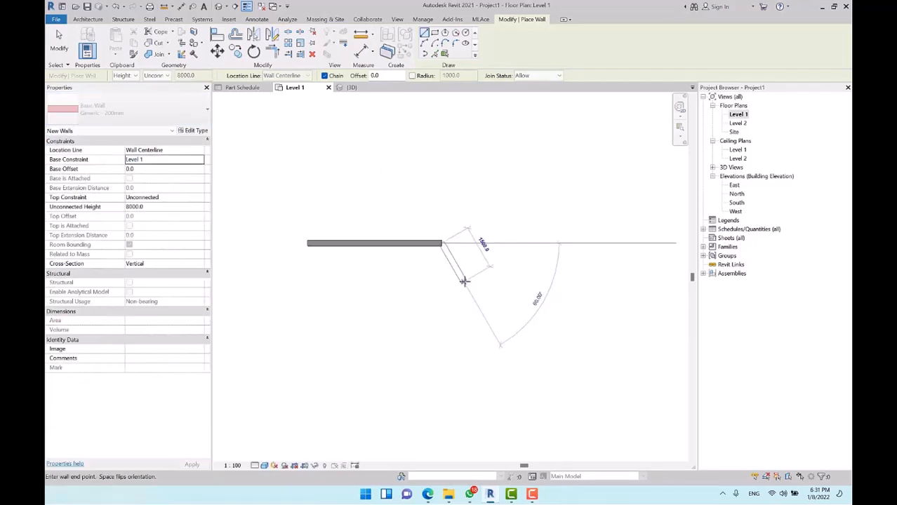
click(493, 297)
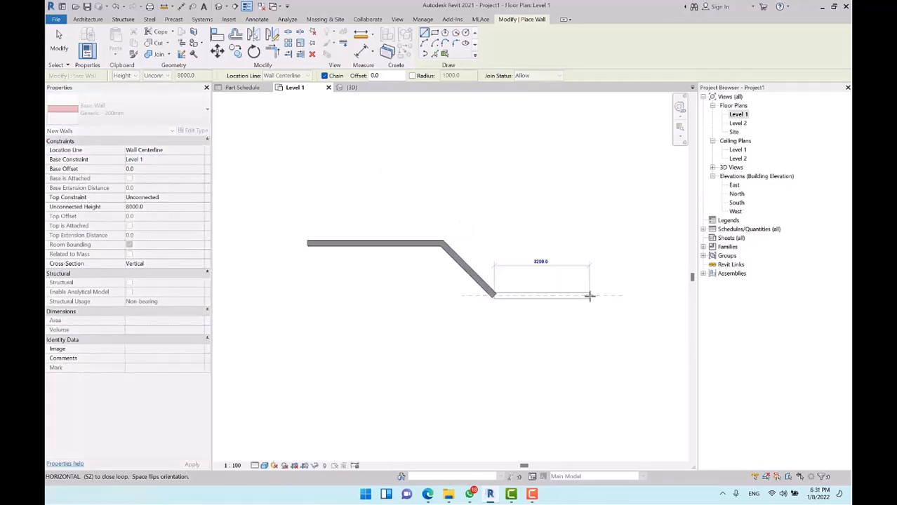
click(598, 295)
Step: Complete the bay with a mirrored 45° diagonal wall and a straight wall in line with the first one
middle_drag(556, 309, 345, 317)
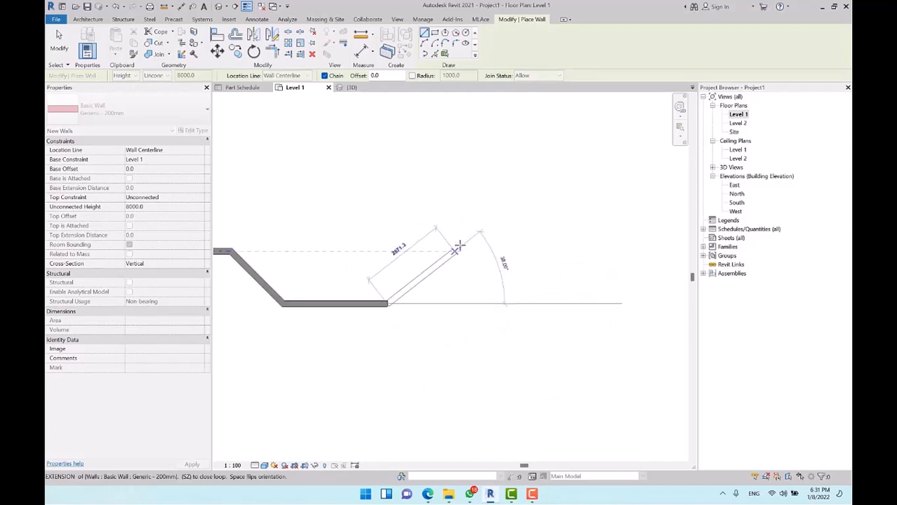
click(436, 253)
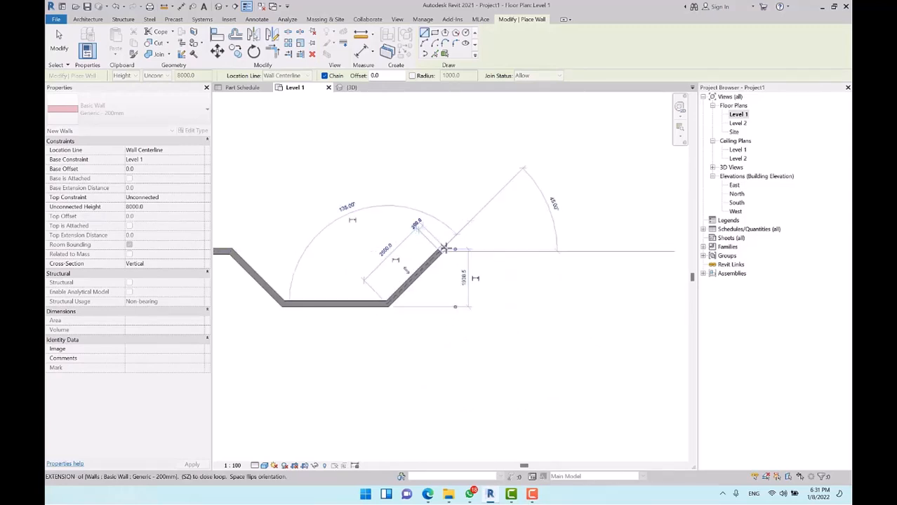
scroll(477, 236, down, 2)
click(553, 247)
key(Escape)
key(Escape)
scroll(339, 245, up, 1)
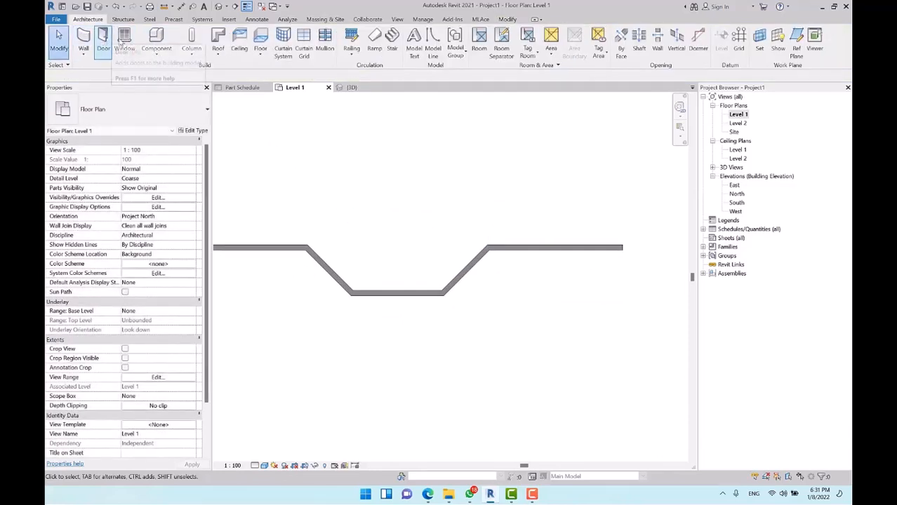
Step: Place an M_Desk 1525 x 762mm component inside the bay, behind its front wall
click(156, 39)
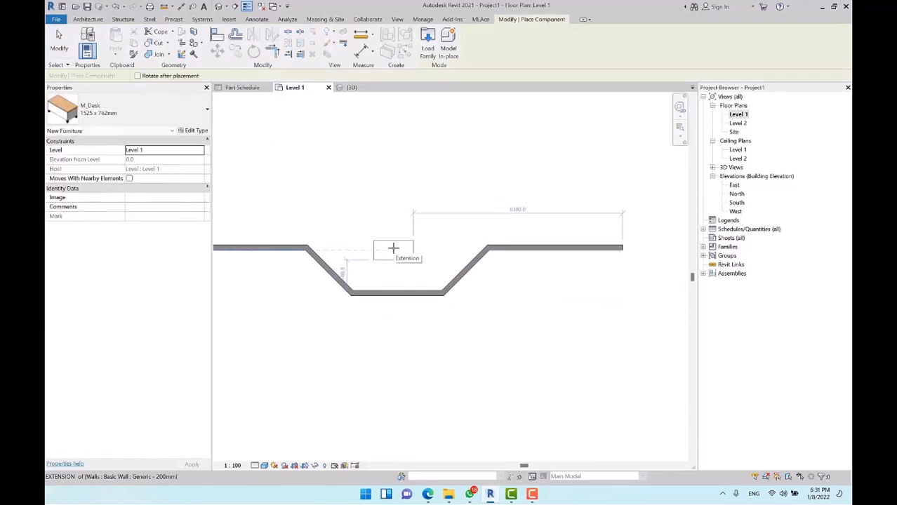
click(393, 249)
key(Escape)
key(Escape)
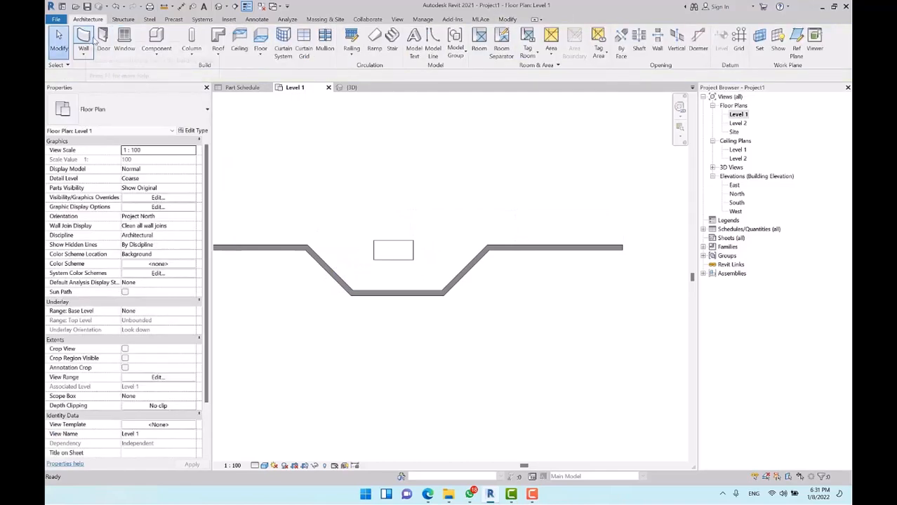
Step: Embed a Storefront curtain wall about 2700 mm long along the centerline of the bay's front wall
click(83, 38)
click(136, 119)
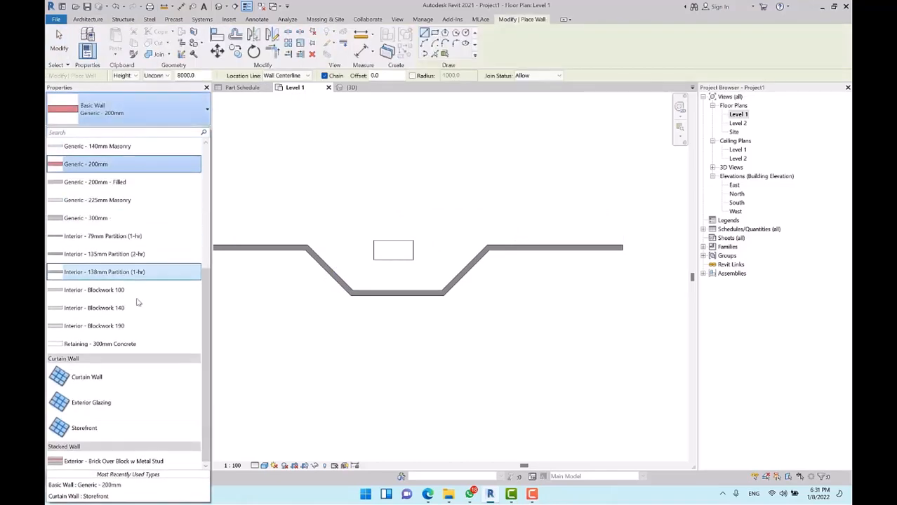
click(77, 429)
scroll(381, 298, up, 1)
scroll(381, 299, up, 2)
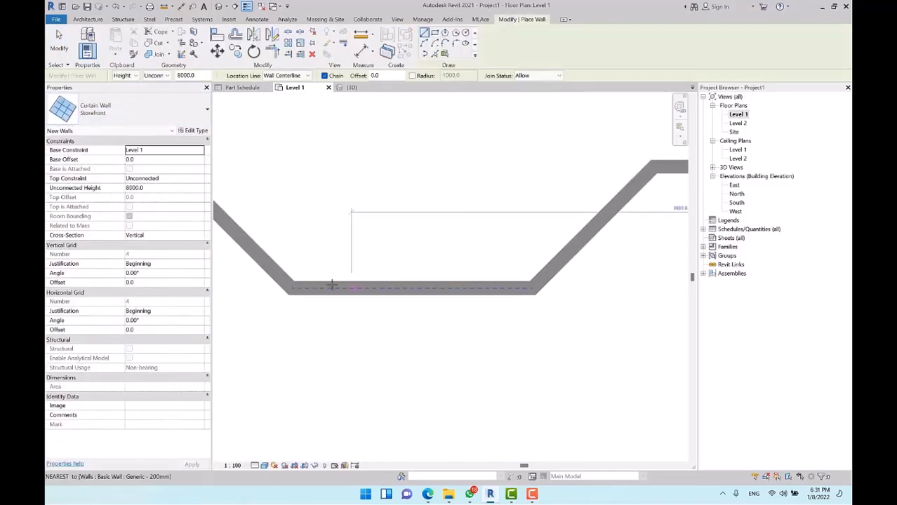
click(317, 289)
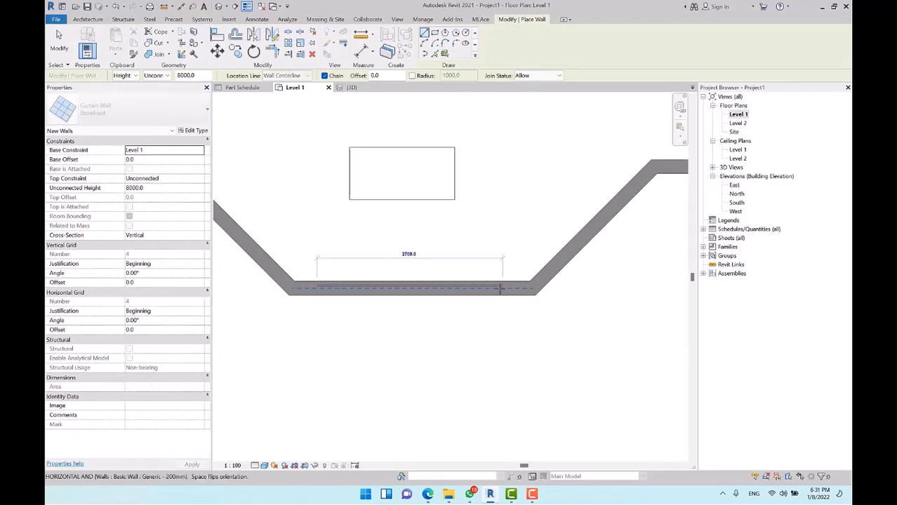
click(501, 289)
scroll(446, 316, down, 4)
key(Escape)
key(Escape)
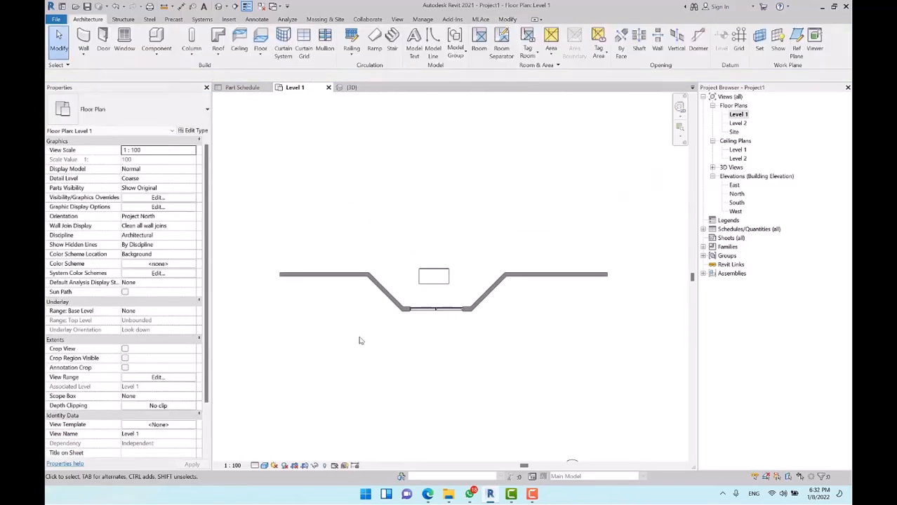
Step: Try grouping the bay walls, Storefront curtain wall and desk as an assembly named S T01 with the Walls naming category
drag(327, 339, 582, 231)
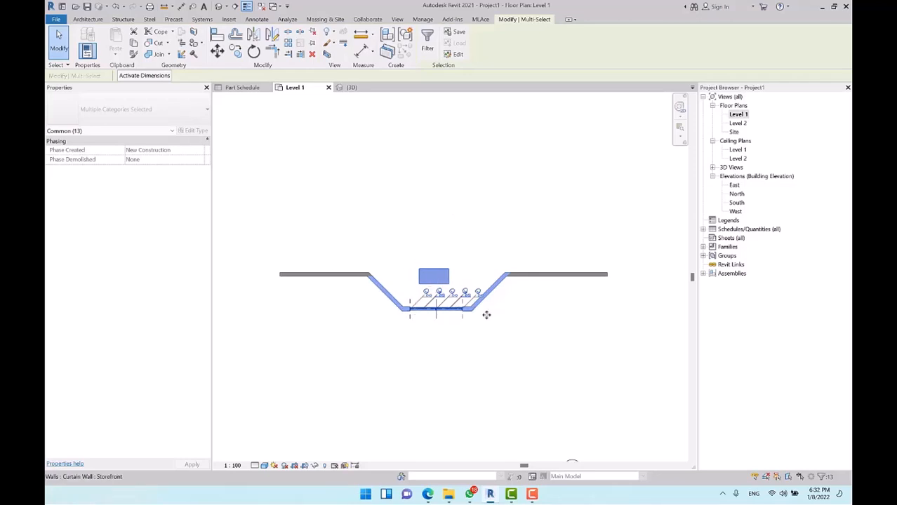
click(385, 41)
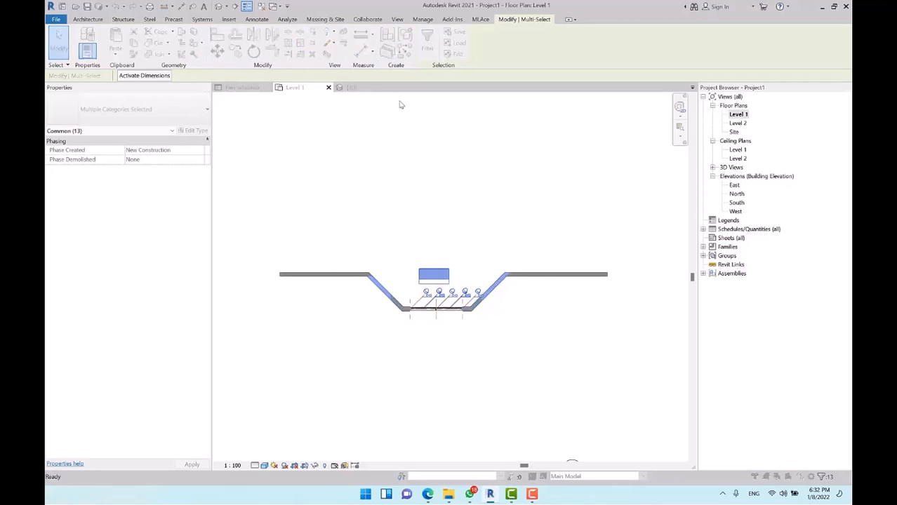
click(481, 276)
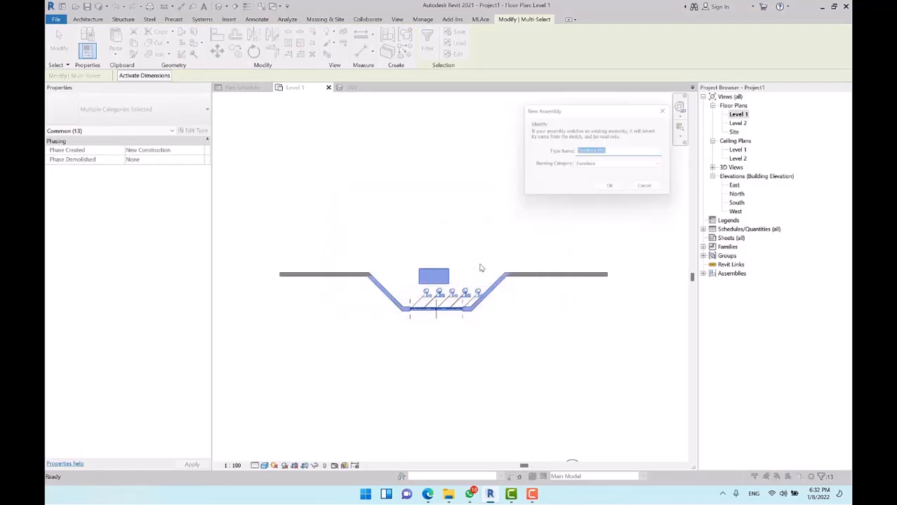
click(608, 167)
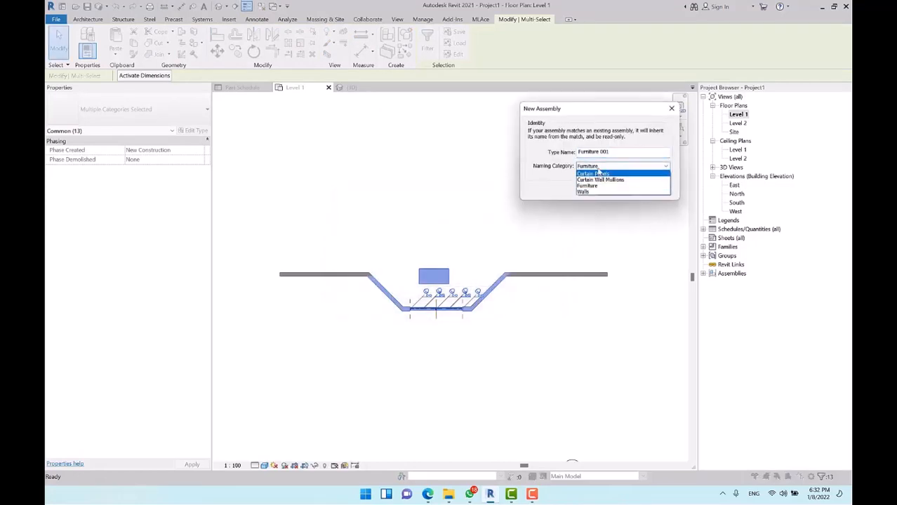
click(595, 192)
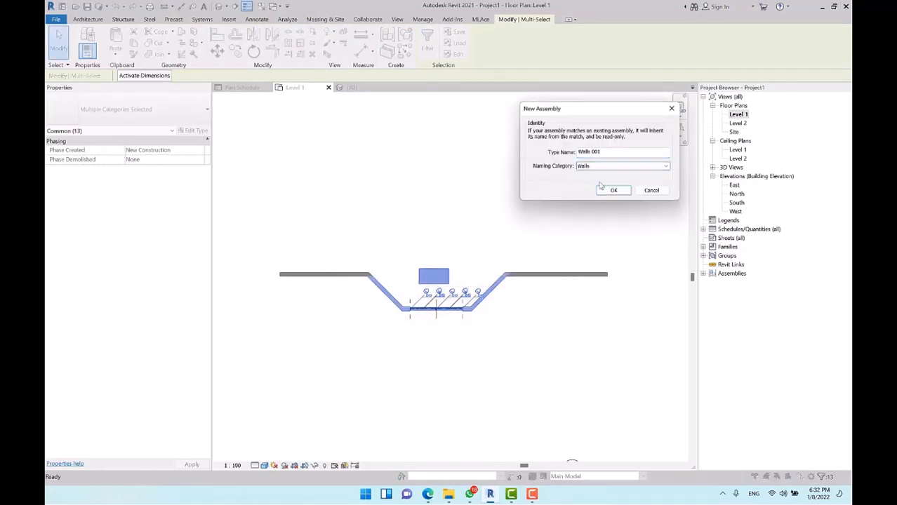
drag(618, 152, 552, 155)
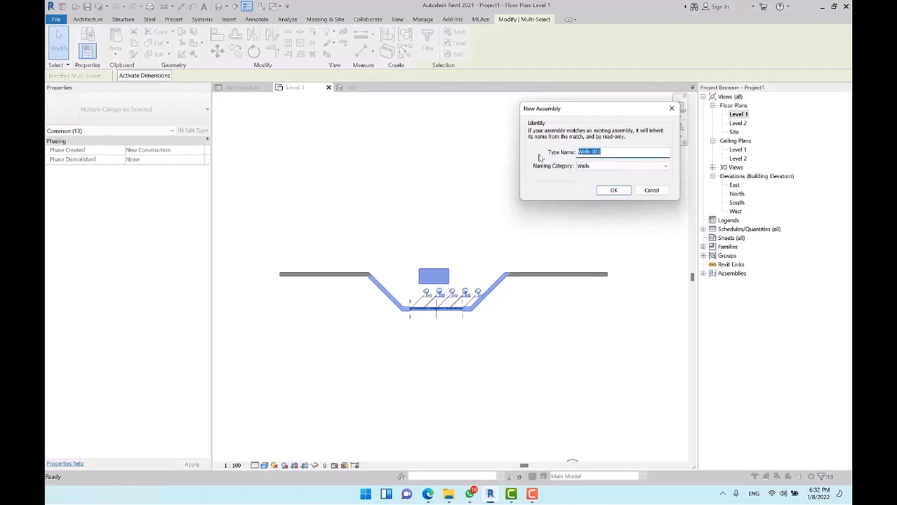
key(alt+space)
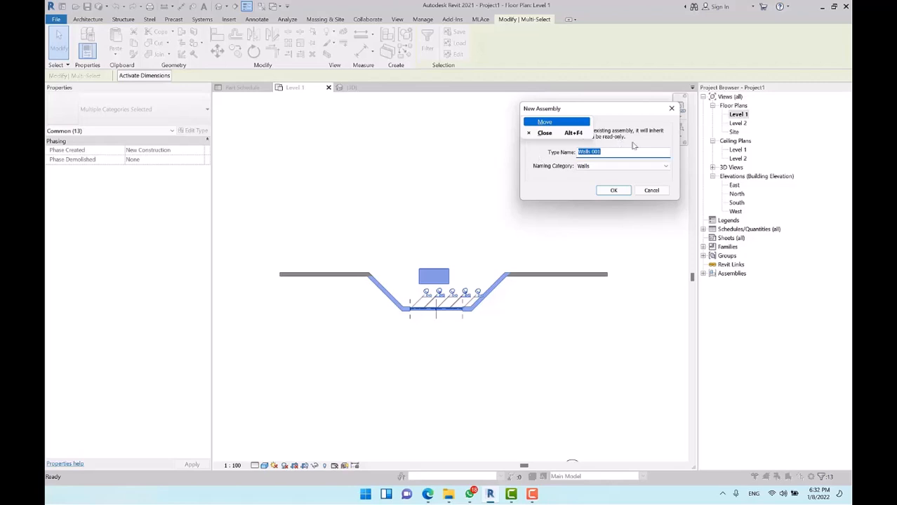
key(Escape)
text(S T01)
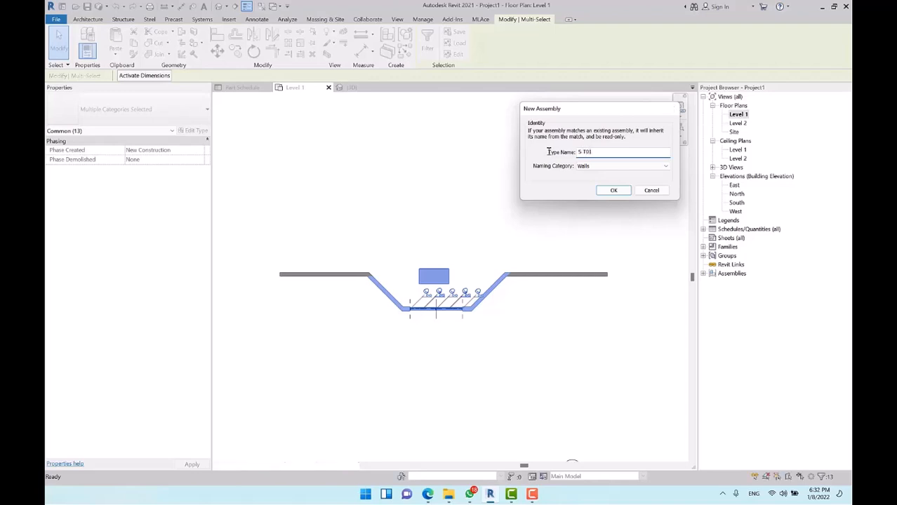
key(Return)
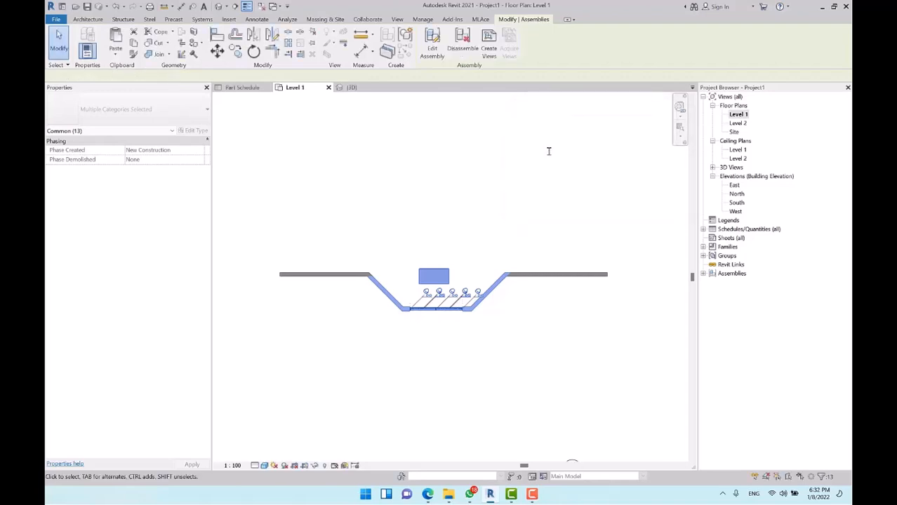
scroll(291, 160, down, 3)
middle_drag(432, 259, 402, 257)
scroll(379, 261, down, 1)
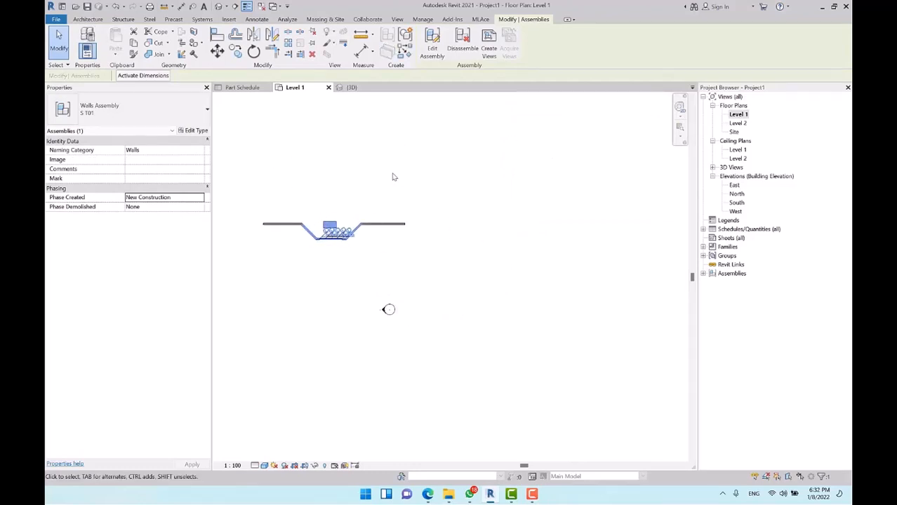
click(376, 152)
scroll(250, 185, up, 3)
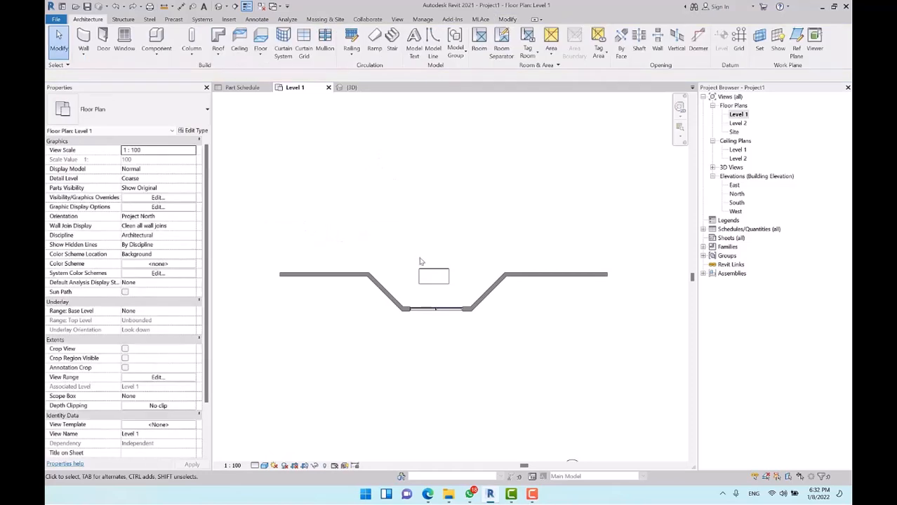
Step: Copy the bay walls, Storefront curtain wall and desk horizontally to the empty area right of the original walls
middle_drag(332, 263, 273, 209)
drag(273, 209, 472, 301)
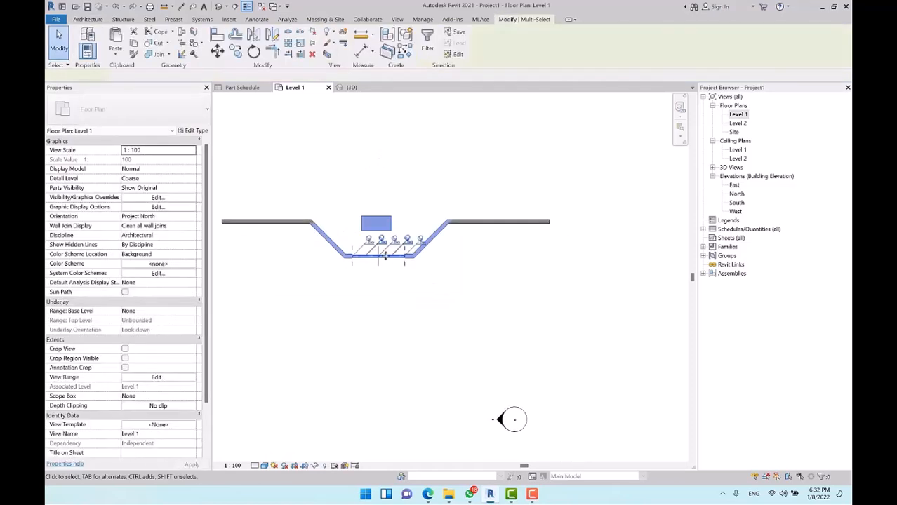
scroll(305, 164, down, 2)
key(m)
key(v)
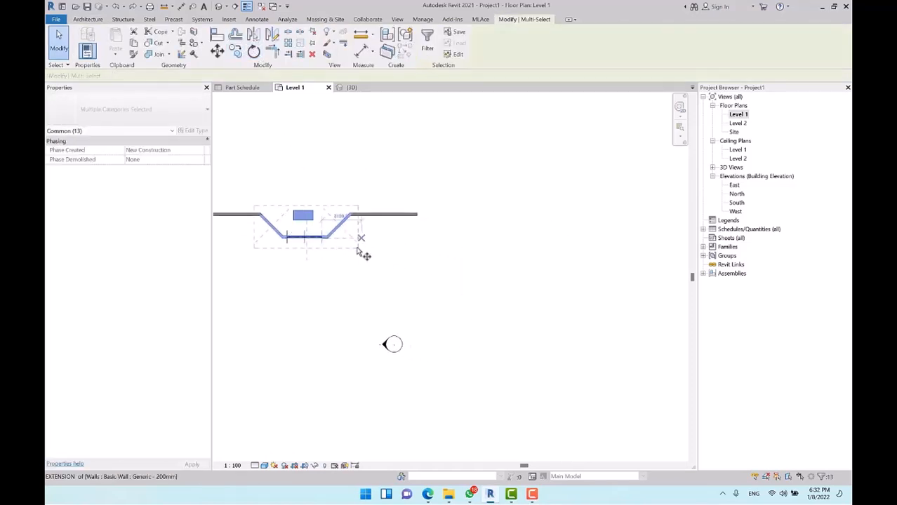
click(317, 249)
click(553, 251)
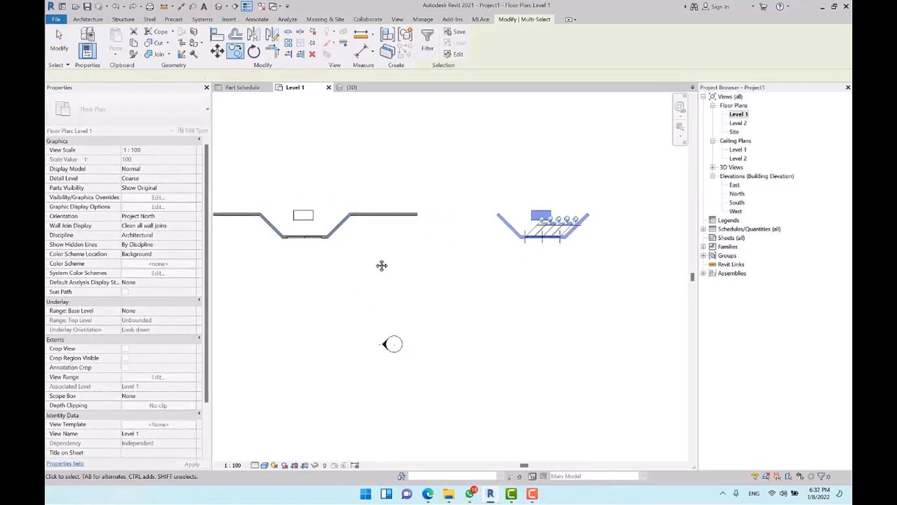
middle_drag(381, 264, 483, 279)
Step: Create an assembly named S-01 with the Walls naming category from the original bay's walls, curtain wall and desk
click(365, 188)
drag(339, 200, 475, 296)
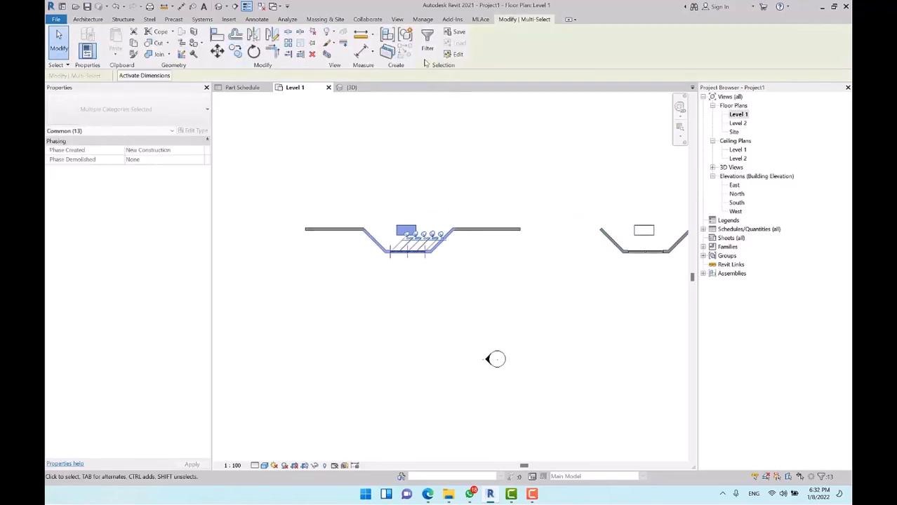
middle_drag(549, 193, 507, 190)
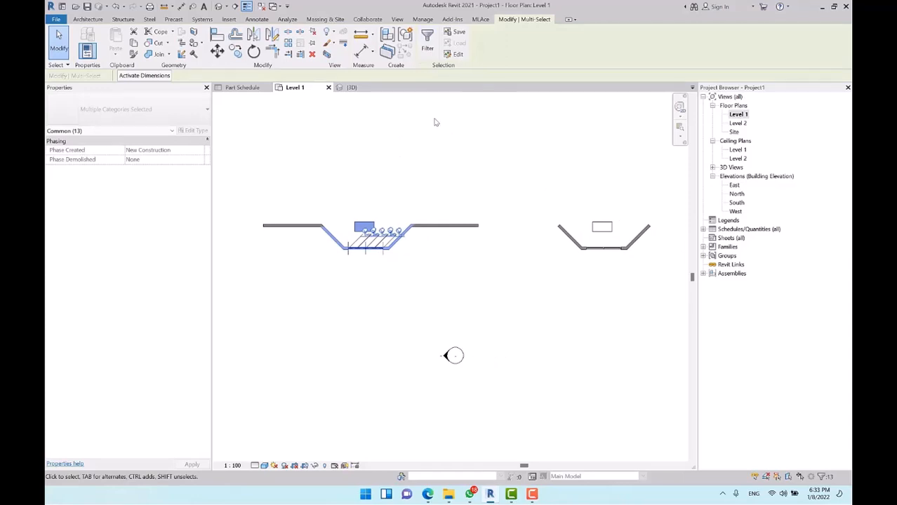
click(386, 34)
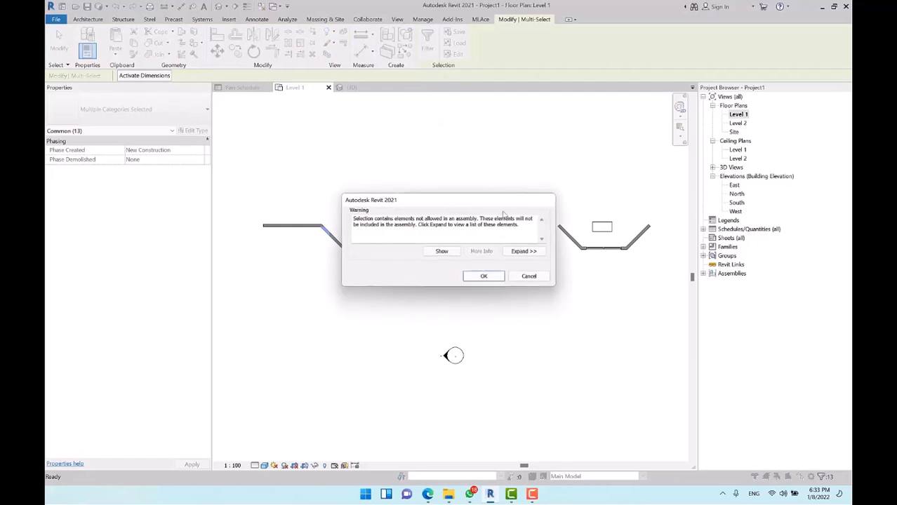
click(486, 277)
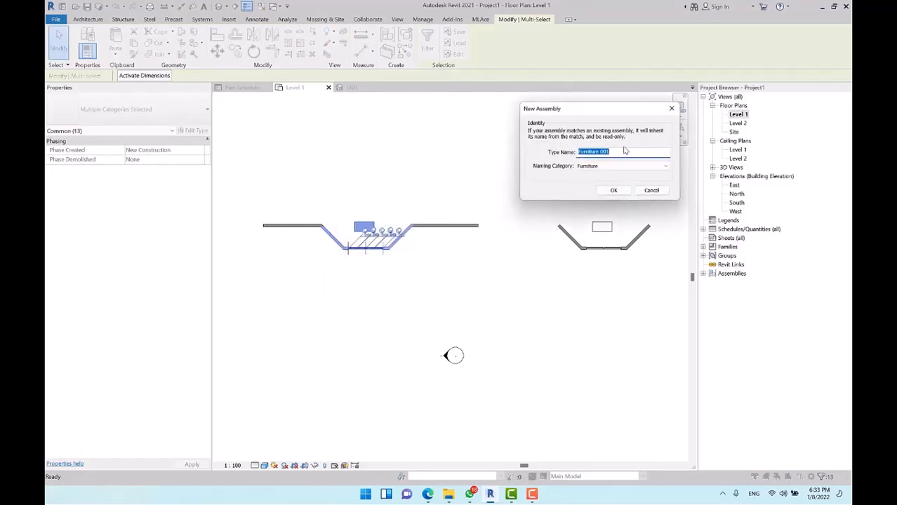
click(611, 171)
click(596, 191)
click(616, 152)
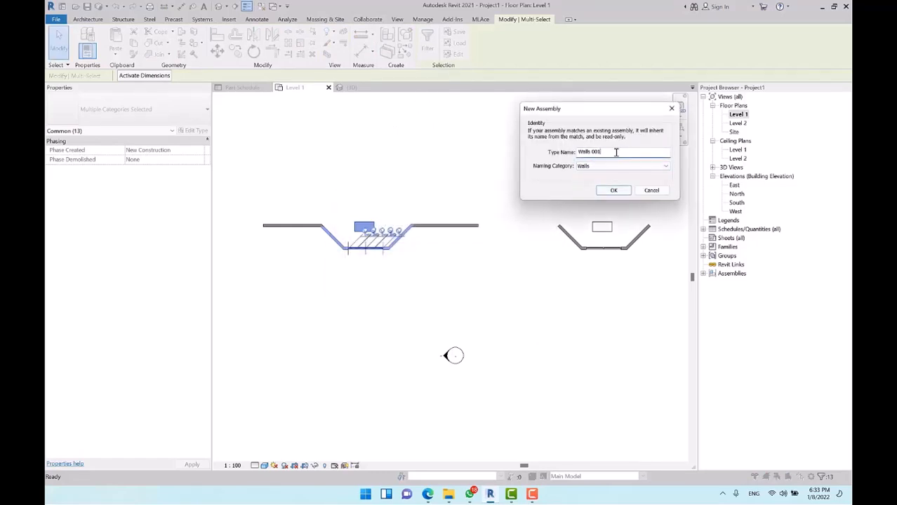
drag(575, 152, 562, 152)
text(S)
key(Return)
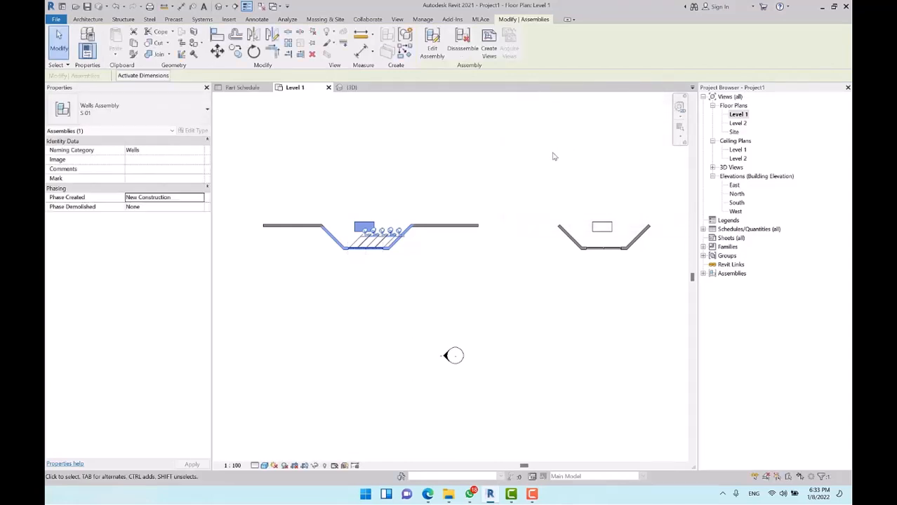
Step: Copy the ungrouped second bay's walls, curtain wall and desk horizontally to make two more bays, each about 13000 mm further right
click(551, 160)
middle_drag(531, 232, 394, 210)
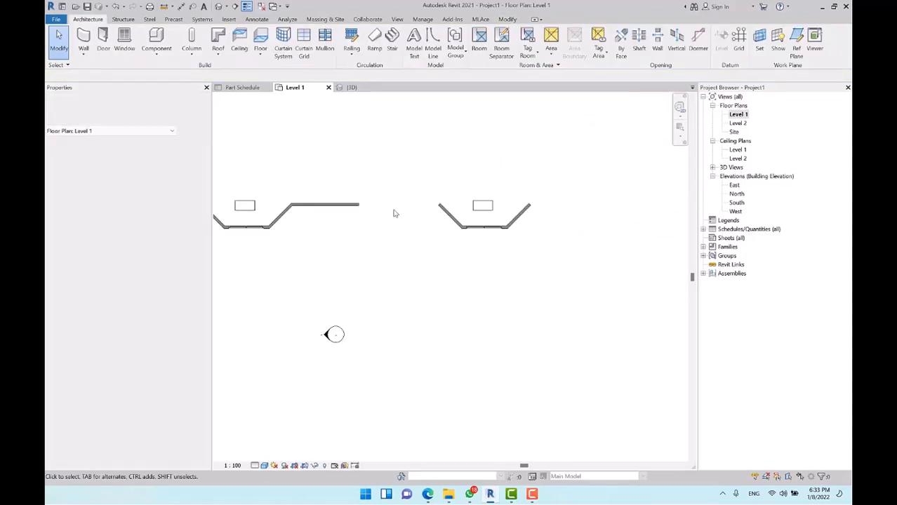
scroll(403, 210, down, 3)
drag(409, 190, 518, 265)
middle_drag(470, 157, 443, 160)
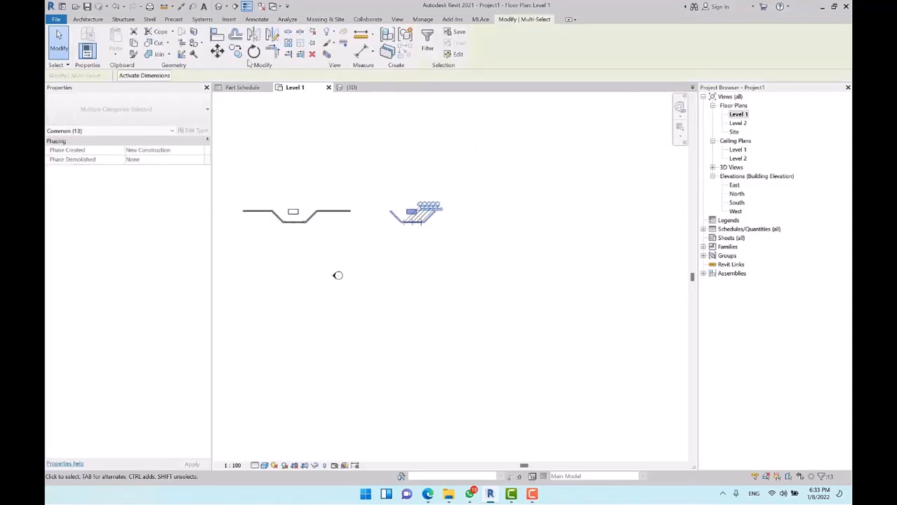
click(236, 52)
click(428, 237)
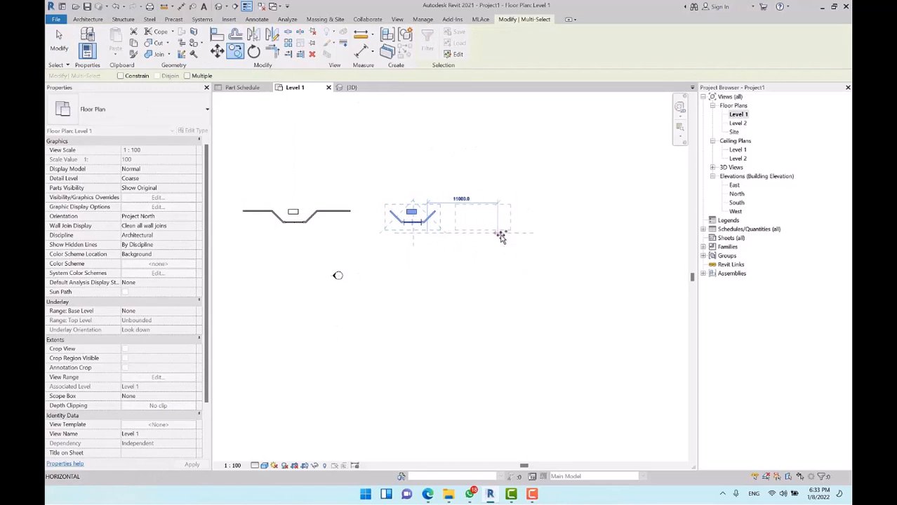
click(512, 236)
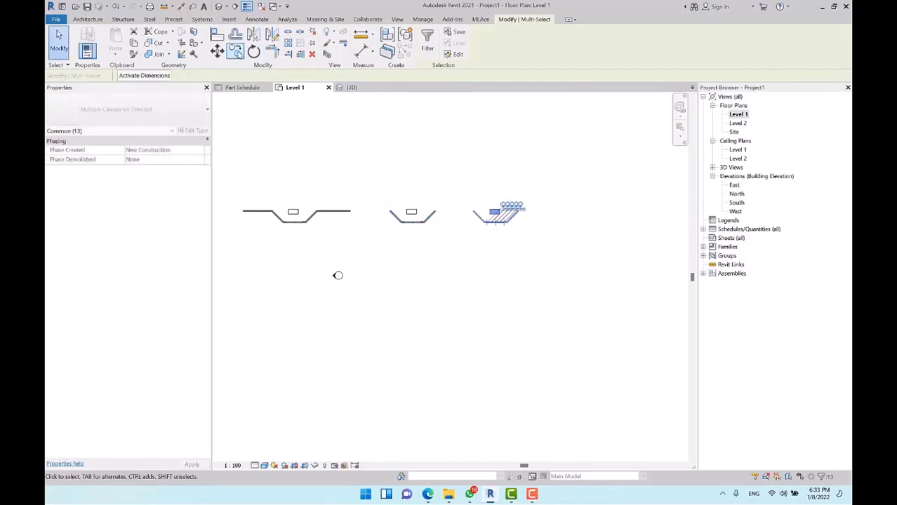
click(235, 54)
click(500, 239)
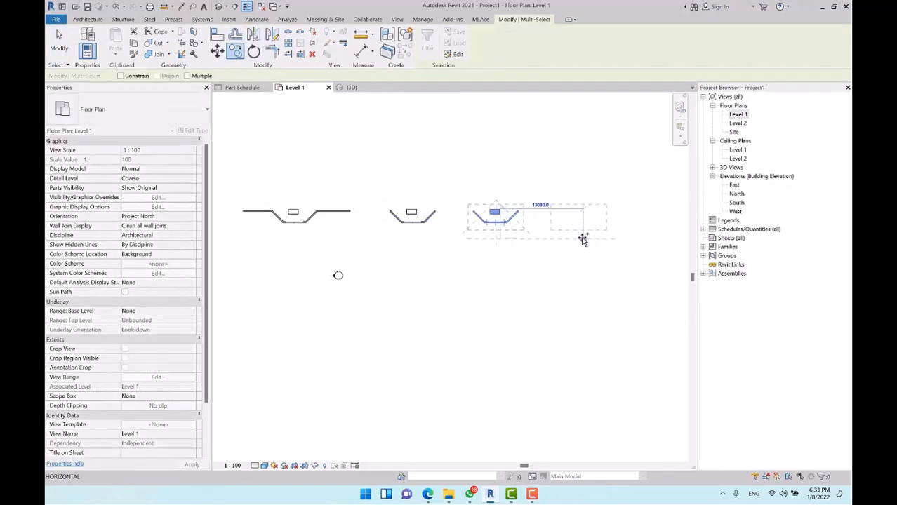
click(581, 238)
click(601, 277)
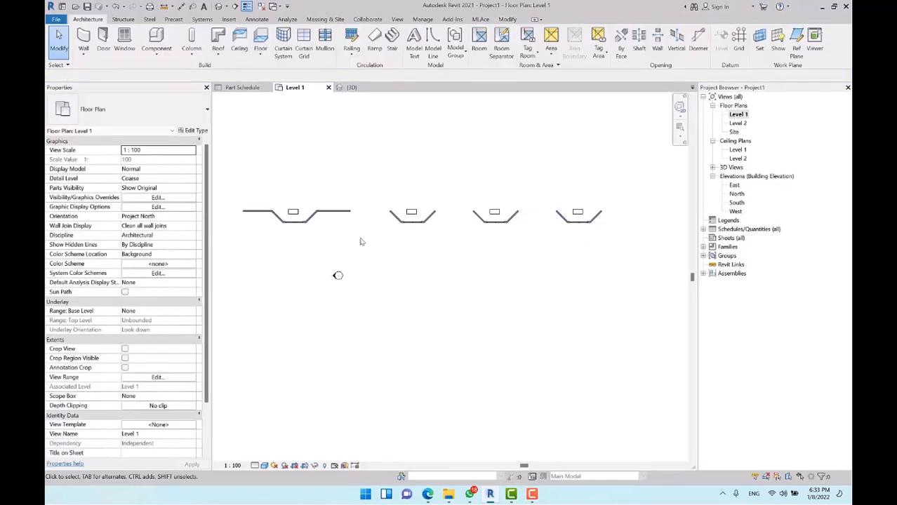
Step: Create an assembly named S 02 with the Walls naming category from the second bay's walls, curtain wall and desk
scroll(343, 178, up, 1)
mouse_move(481, 256)
mouse_down()
mouse_move(538, 255)
mouse_move(488, 258)
mouse_up()
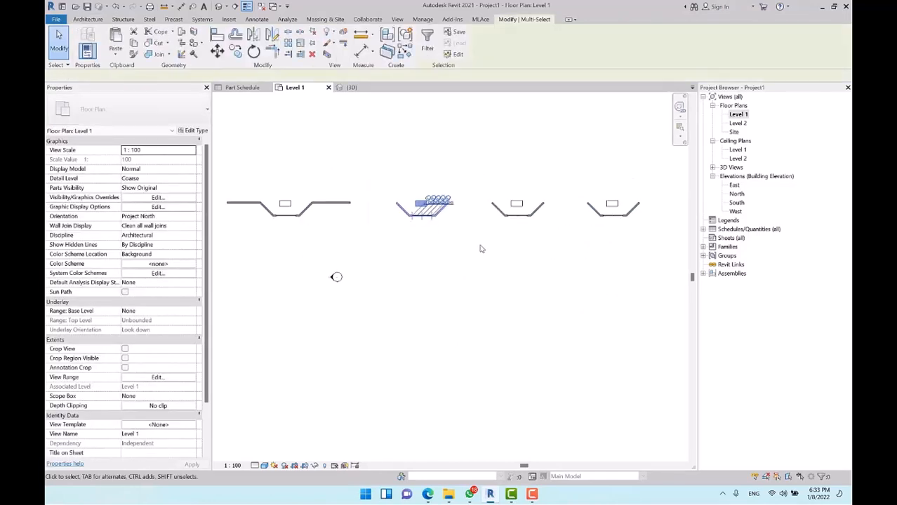
middle_drag(452, 241, 496, 252)
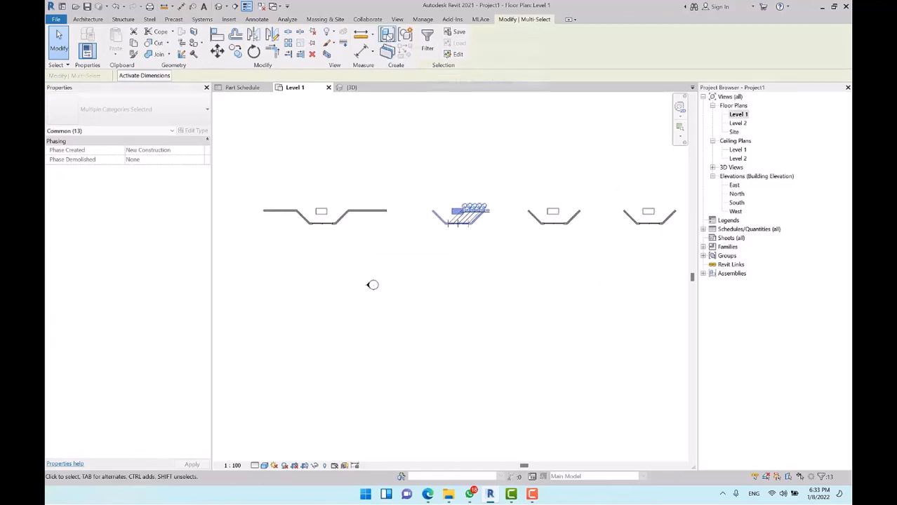
click(387, 50)
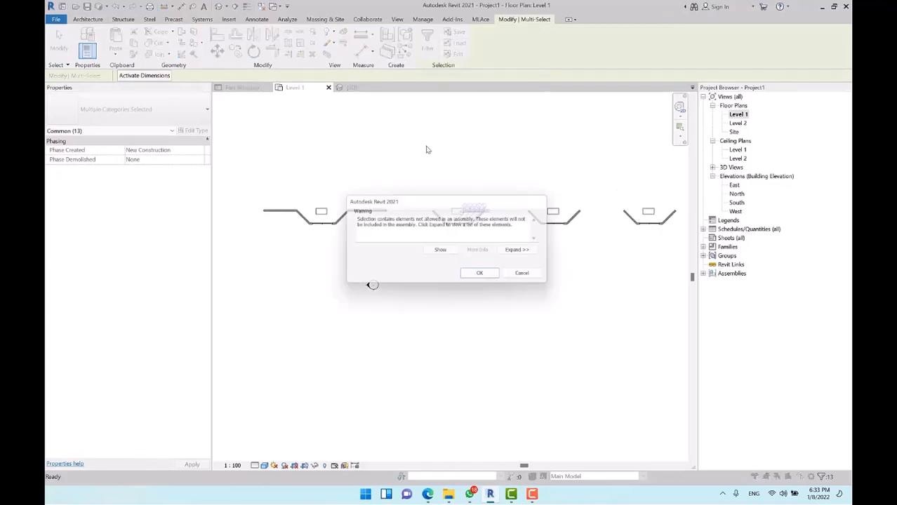
click(477, 274)
click(615, 166)
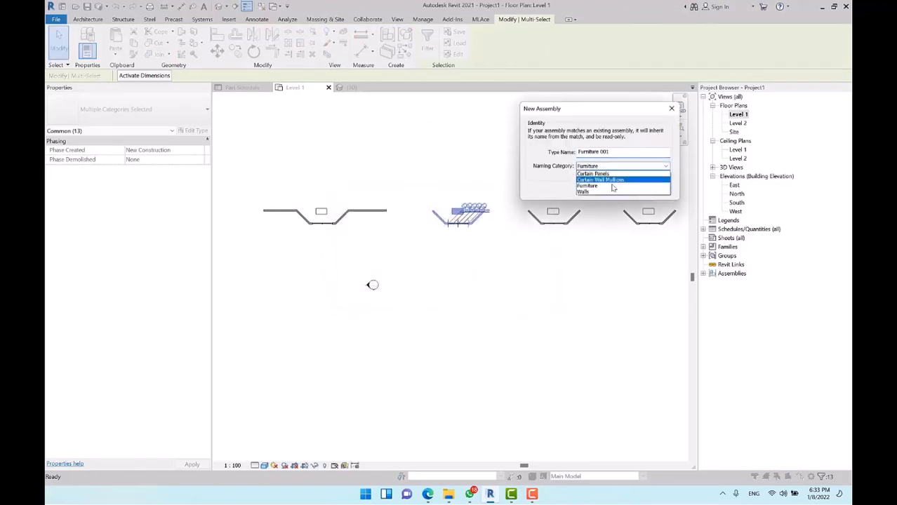
click(614, 184)
click(609, 151)
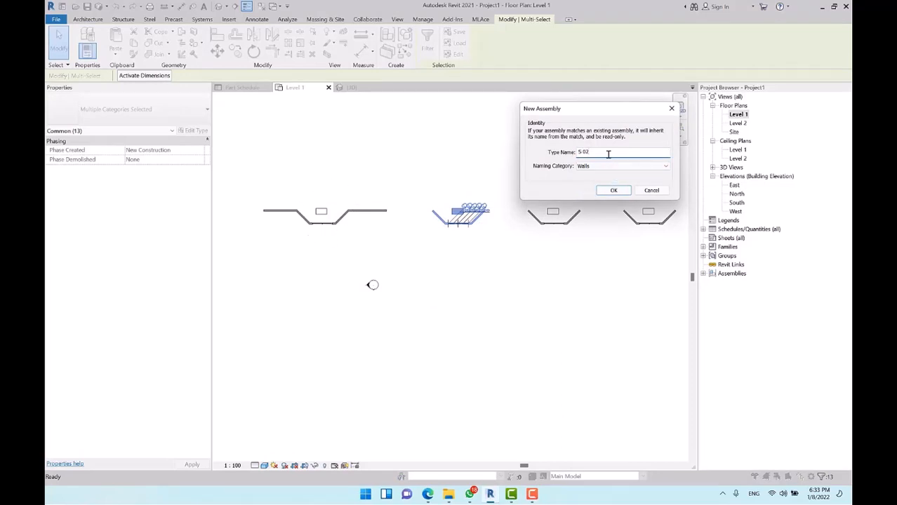
click(614, 191)
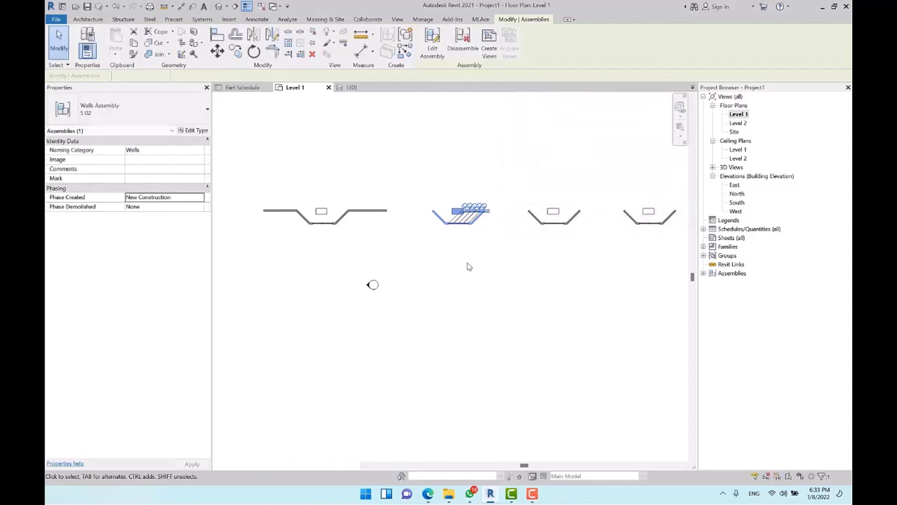
Step: Create an assembly with the Walls naming category from the third bay's walls, curtain wall and desk
middle_drag(509, 265, 418, 267)
drag(419, 181, 509, 258)
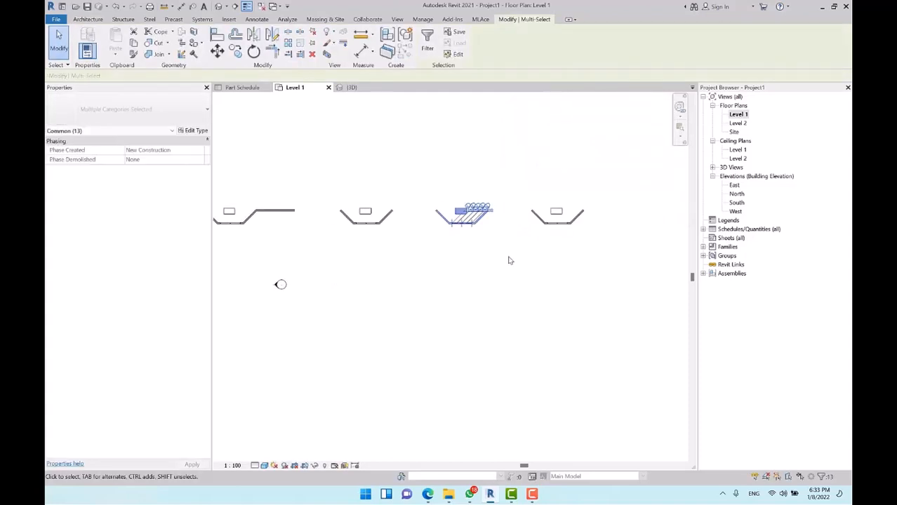
middle_drag(406, 241, 461, 250)
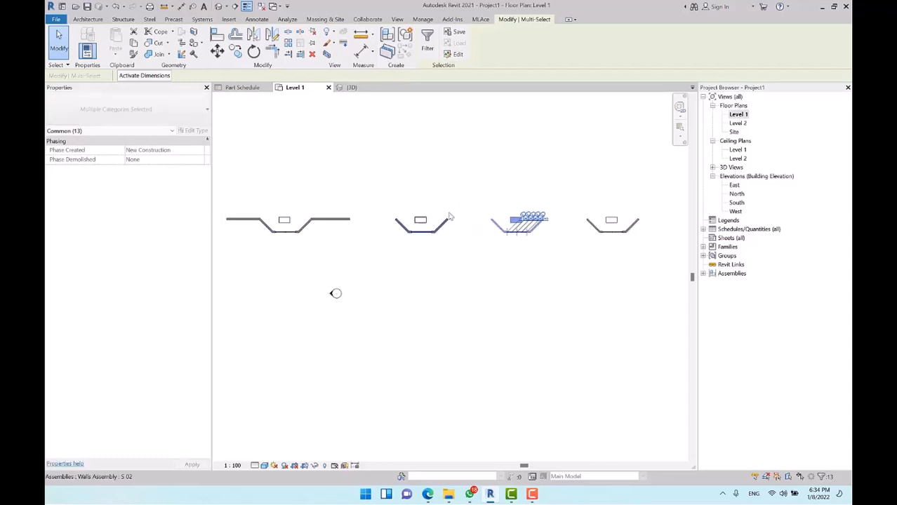
scroll(580, 250, up, 2)
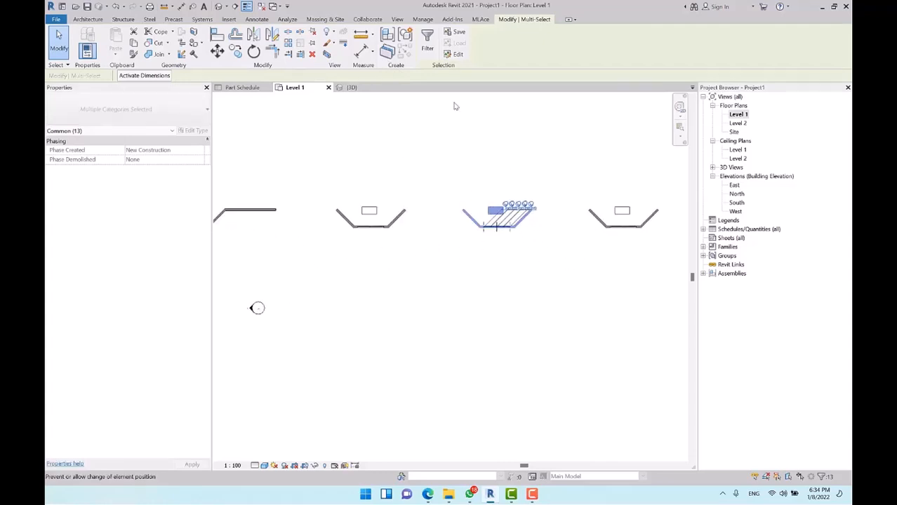
click(388, 35)
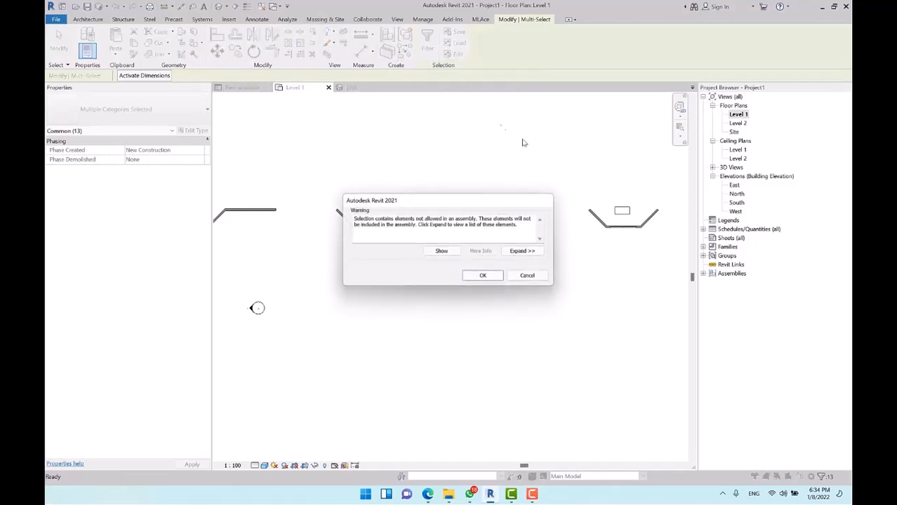
click(477, 278)
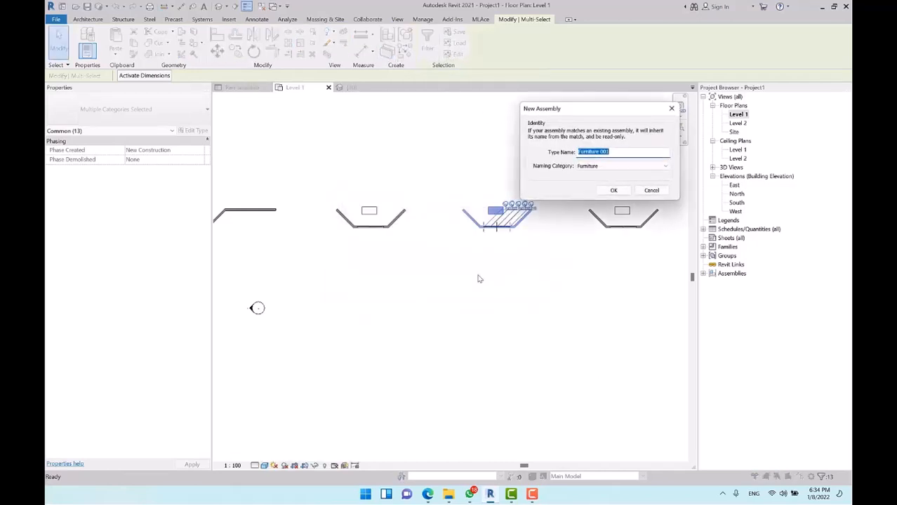
click(614, 167)
click(600, 192)
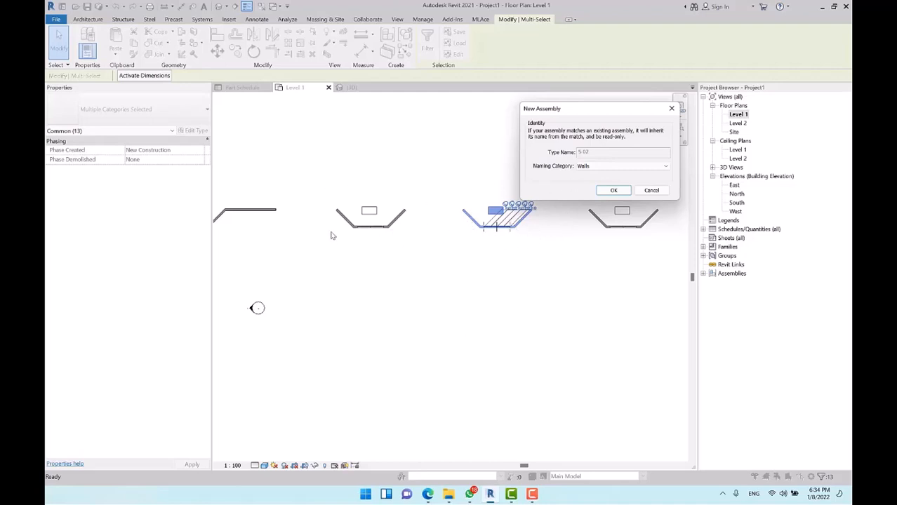
click(614, 190)
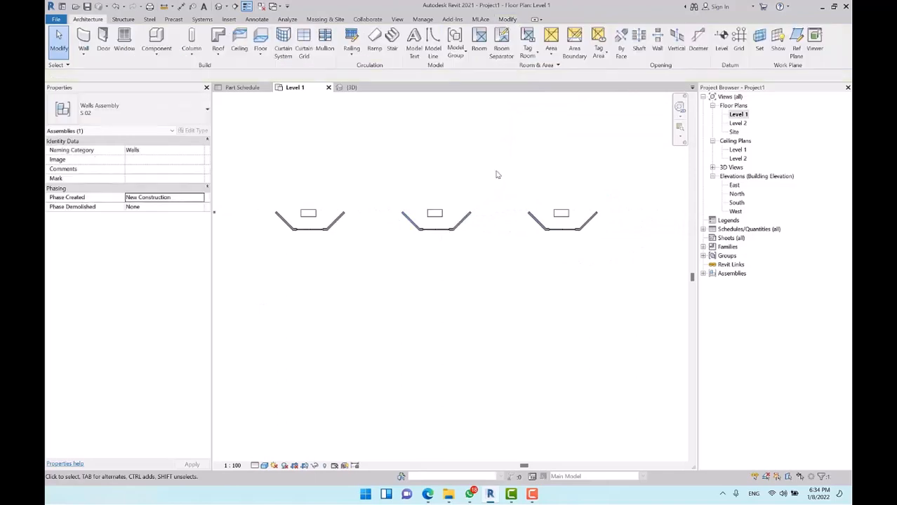
Step: Create an assembly with the Walls naming category from the fourth, rightmost bay's walls, curtain wall and desk
drag(496, 174, 636, 267)
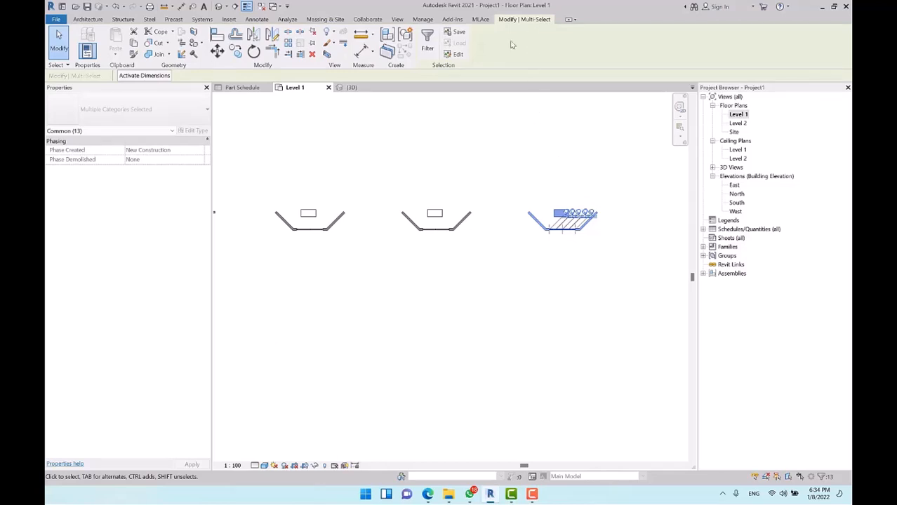
click(386, 33)
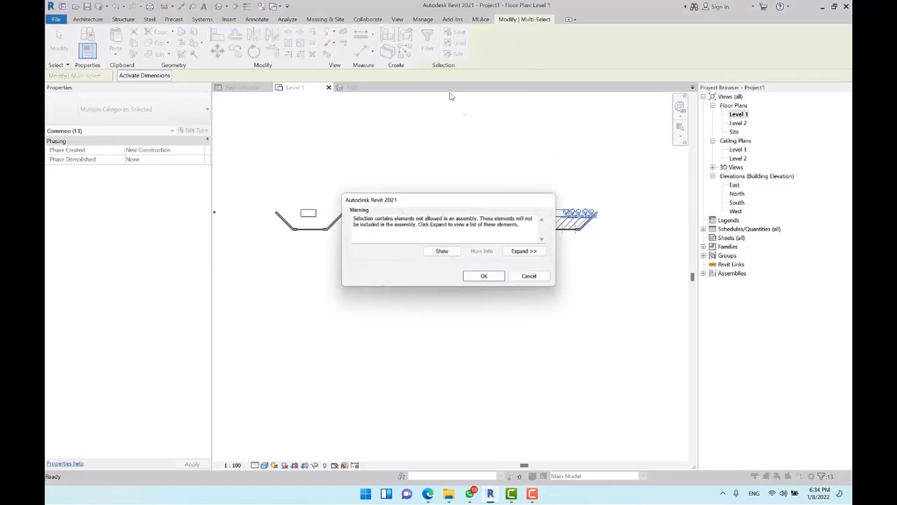
click(483, 277)
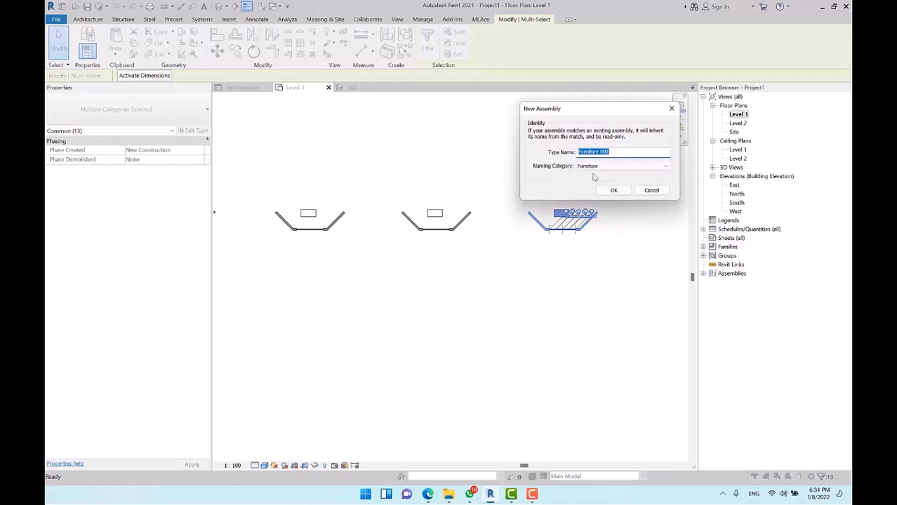
click(594, 166)
click(593, 191)
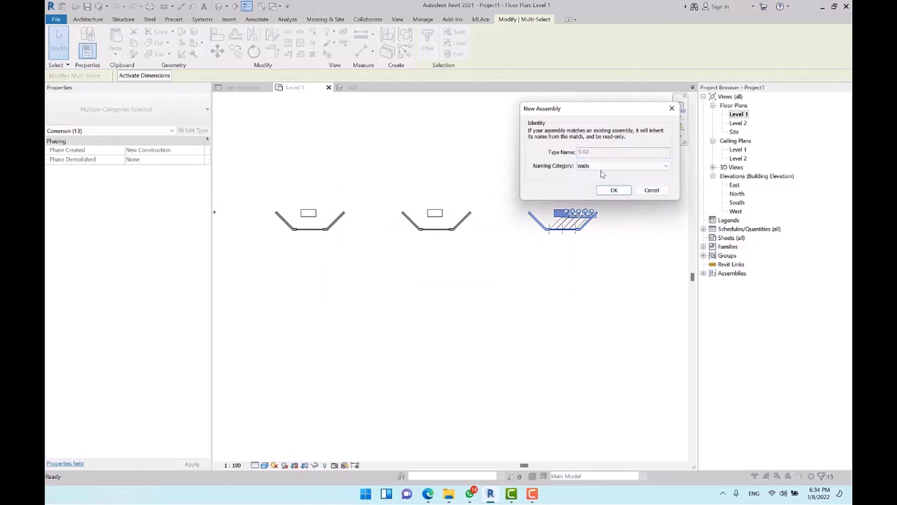
click(611, 190)
middle_drag(362, 279, 483, 269)
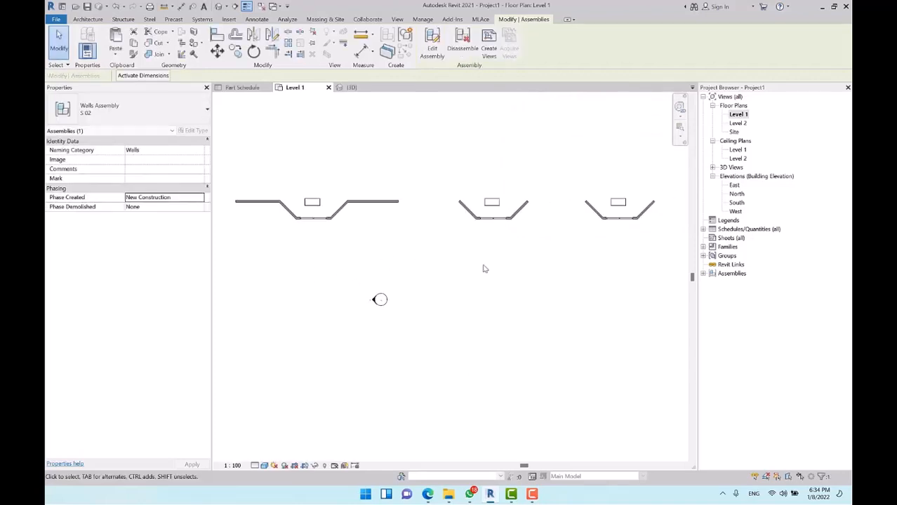
key(Escape)
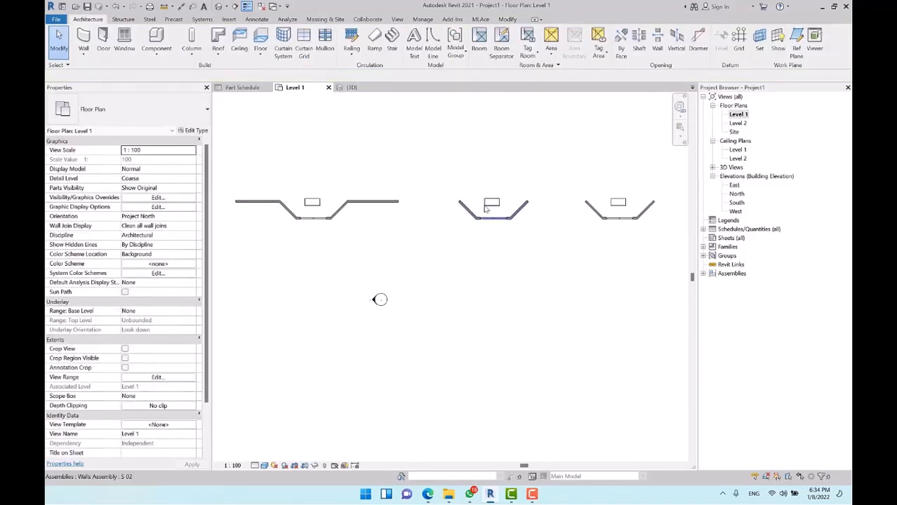
scroll(485, 209, up, 1)
middle_drag(430, 232, 447, 236)
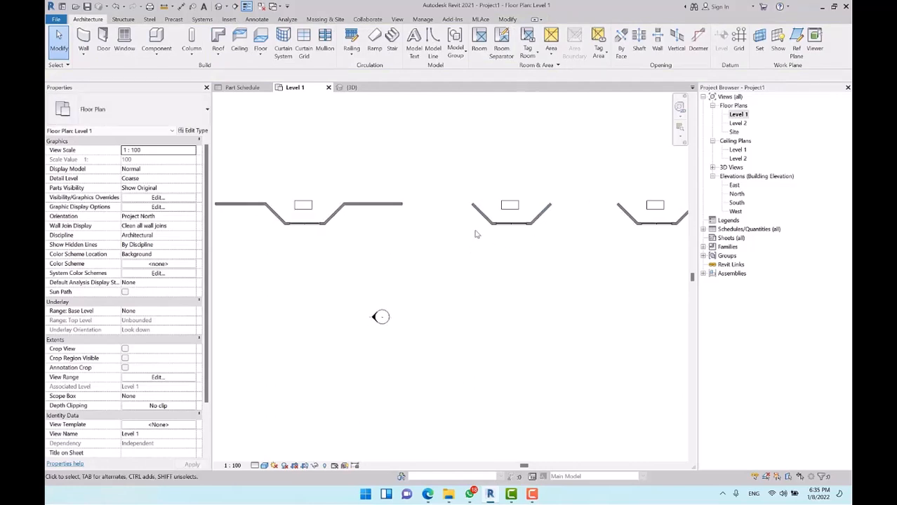
middle_drag(591, 240, 541, 244)
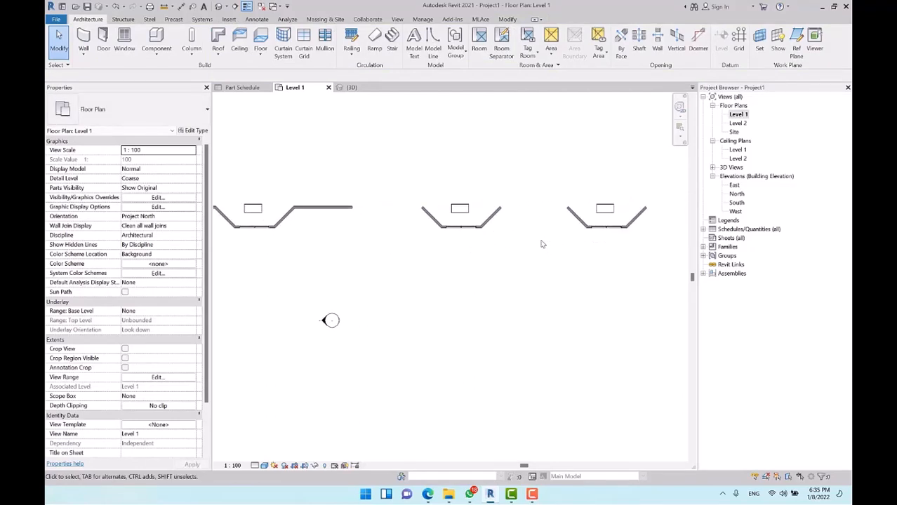
middle_drag(484, 257, 506, 266)
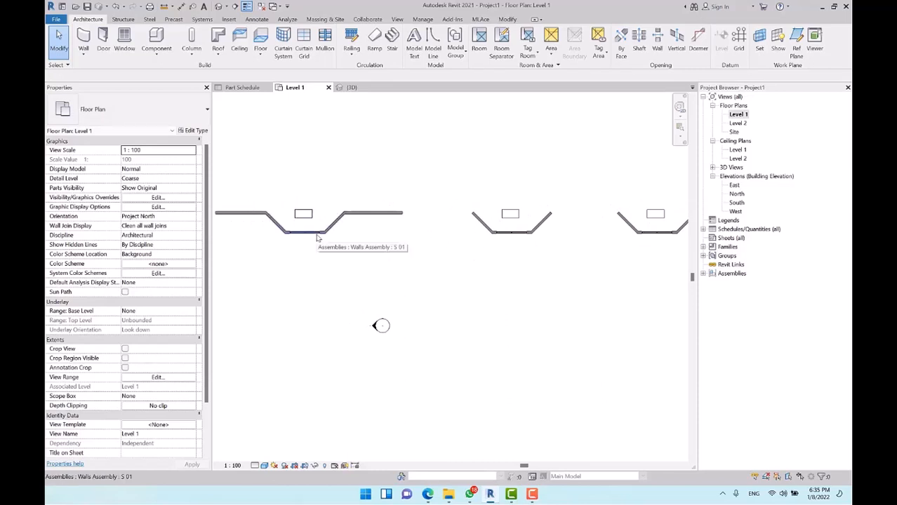
middle_drag(418, 247, 480, 254)
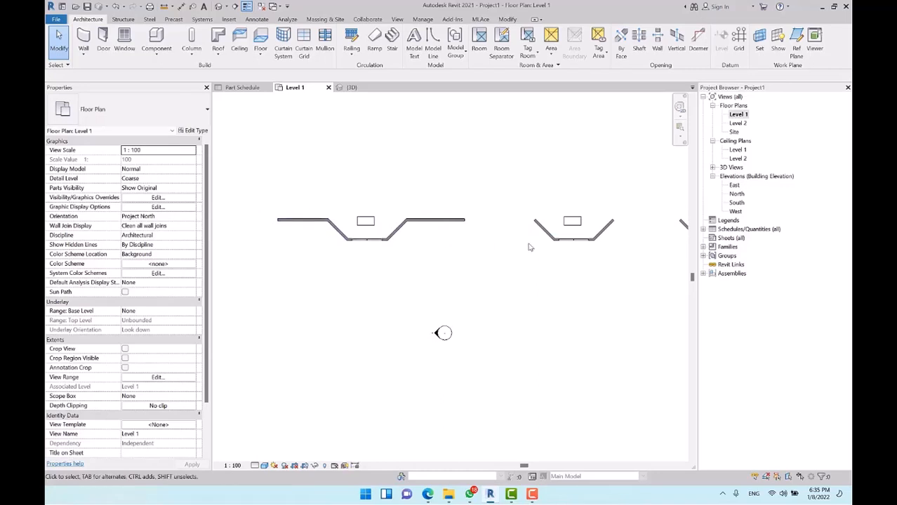
middle_drag(514, 250, 493, 250)
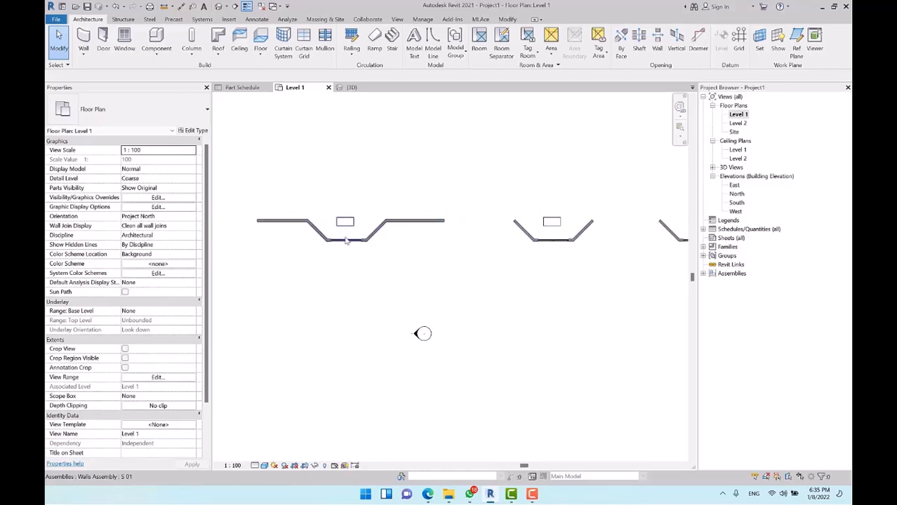
Step: Extend the straight wall right of the first bay to the second bay's left wall end, about 11465 mm long overall
scroll(537, 204, up, 2)
click(411, 225)
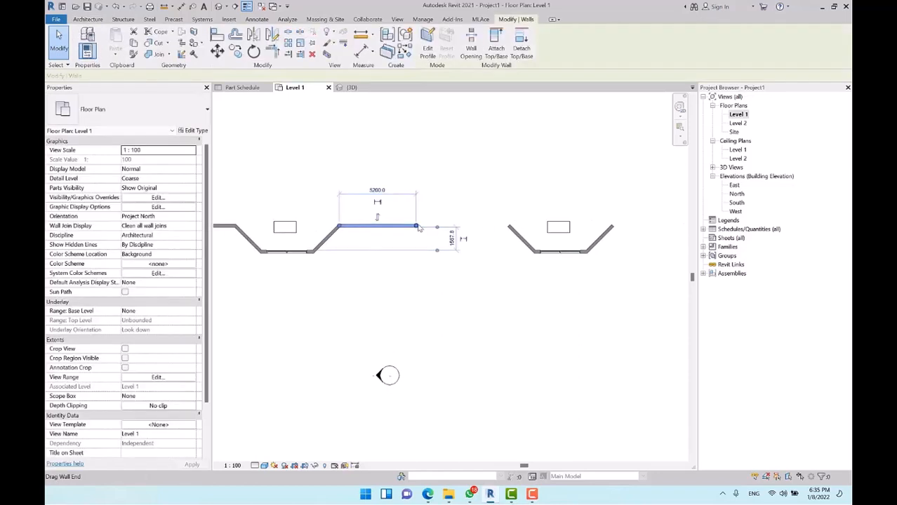
drag(415, 225, 508, 225)
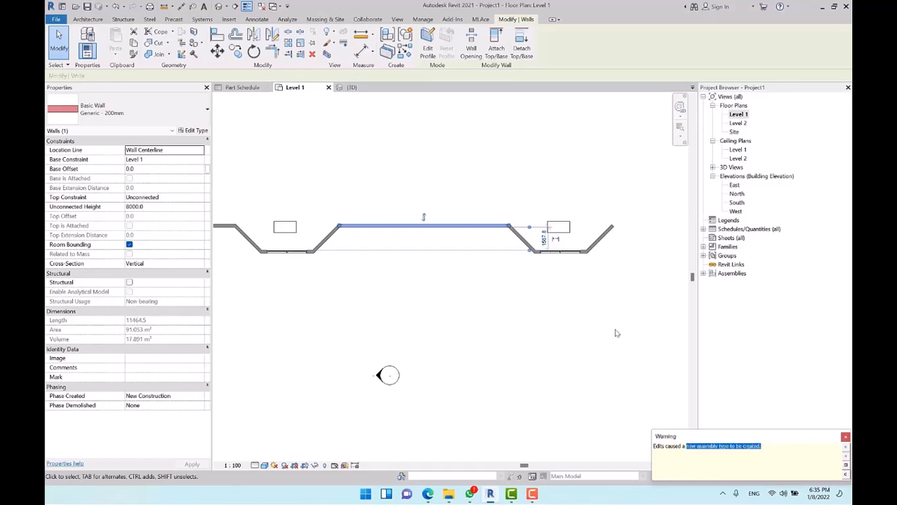
click(538, 304)
Step: Check the assembly type name of the second bay joined to the extended wall
scroll(437, 232, down, 3)
middle_drag(534, 271, 478, 287)
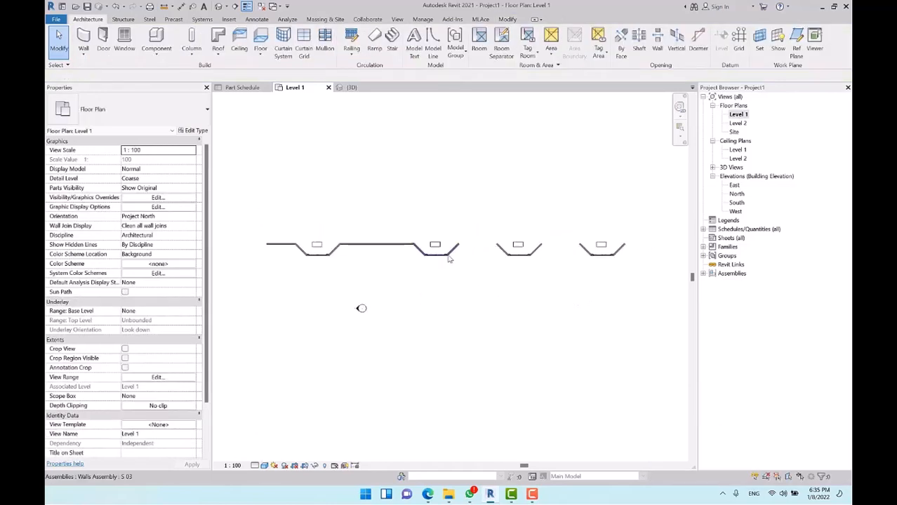
click(449, 259)
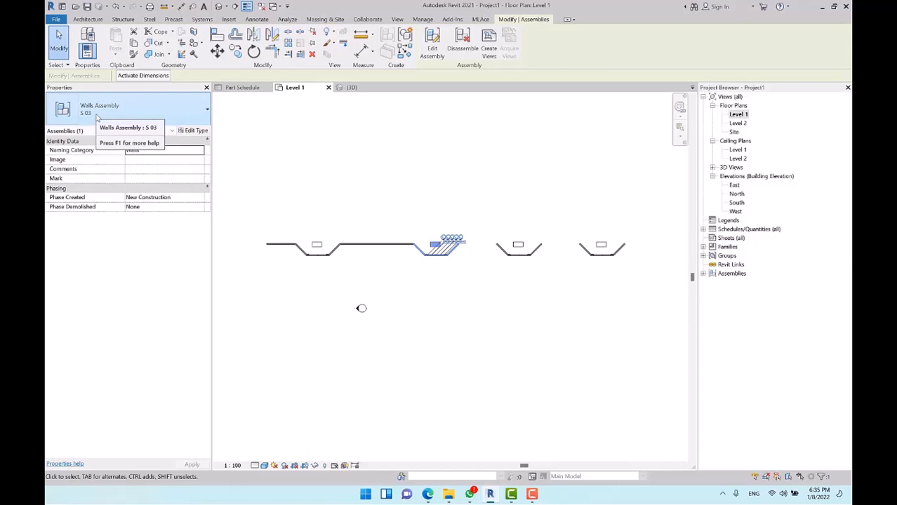
key(Escape)
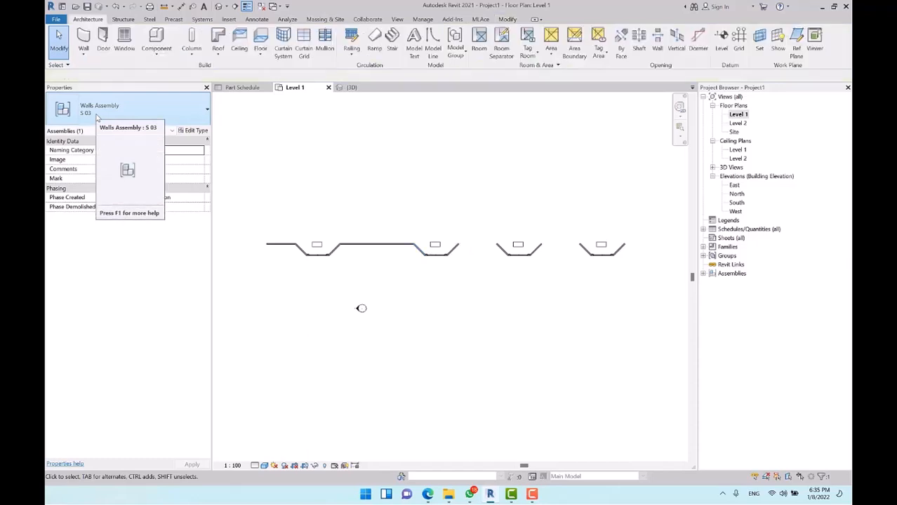
key(w)
key(a)
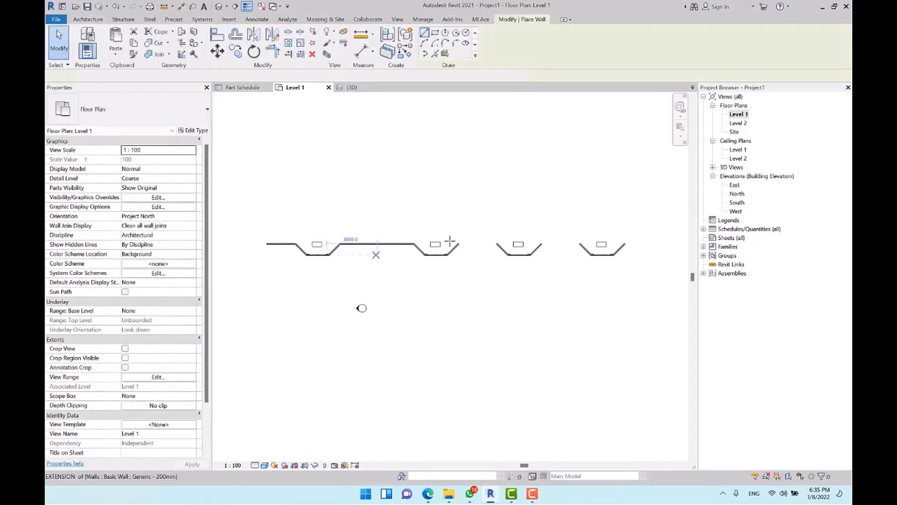
scroll(480, 258, up, 5)
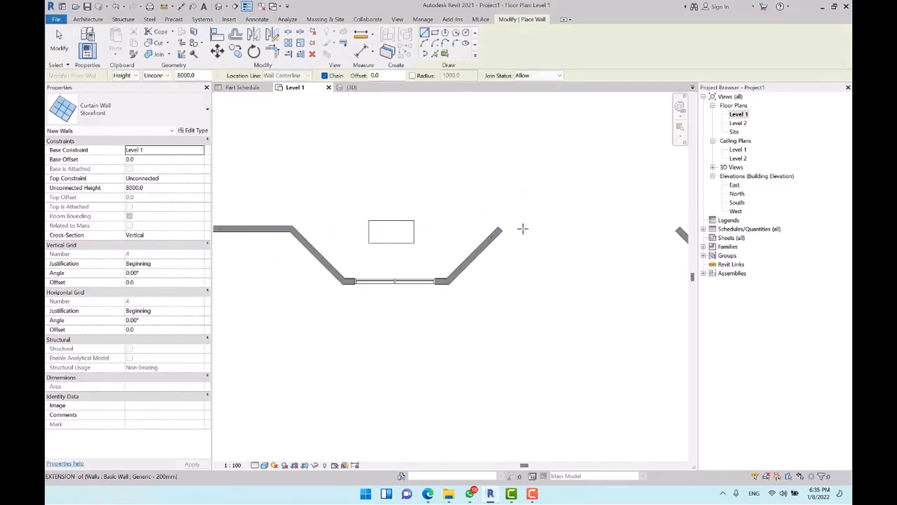
key(Escape)
key(Escape)
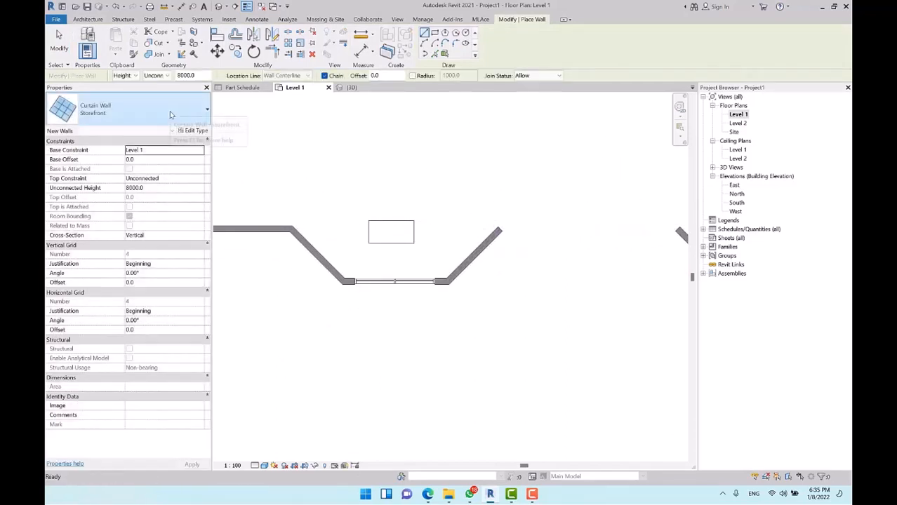
click(169, 115)
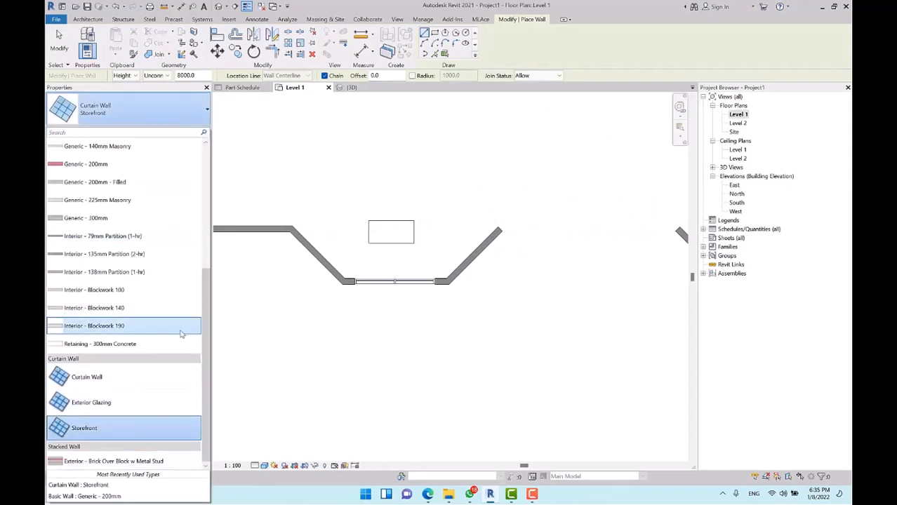
key(Escape)
key(Escape)
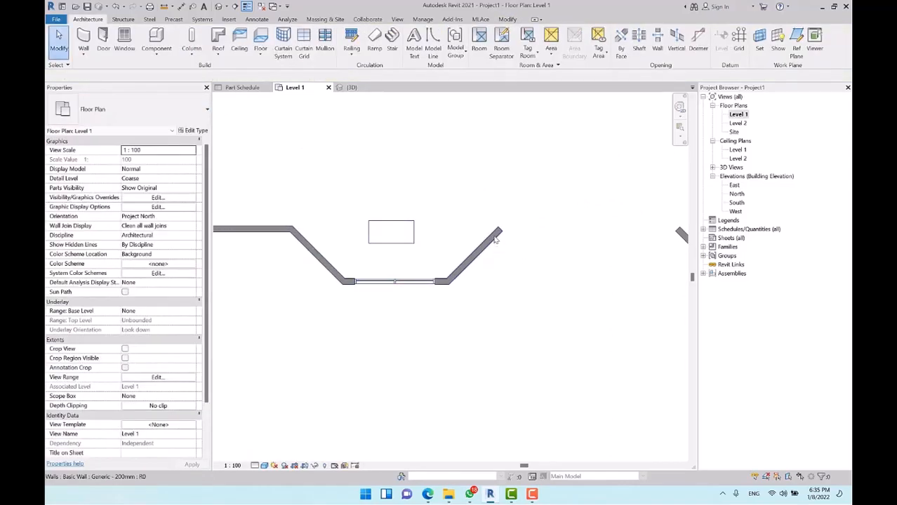
Step: Draw a straight Generic - 200mm wall about 11000 mm long across the second bay's opening toward the third bay
click(495, 239)
click(389, 51)
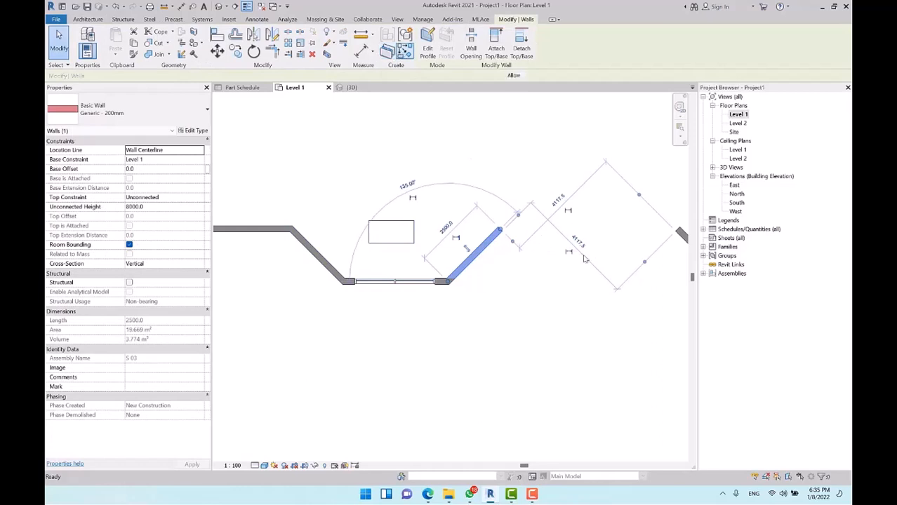
mouse_move(541, 242)
middle_down()
mouse_move(456, 225)
mouse_move(546, 254)
middle_up()
click(330, 250)
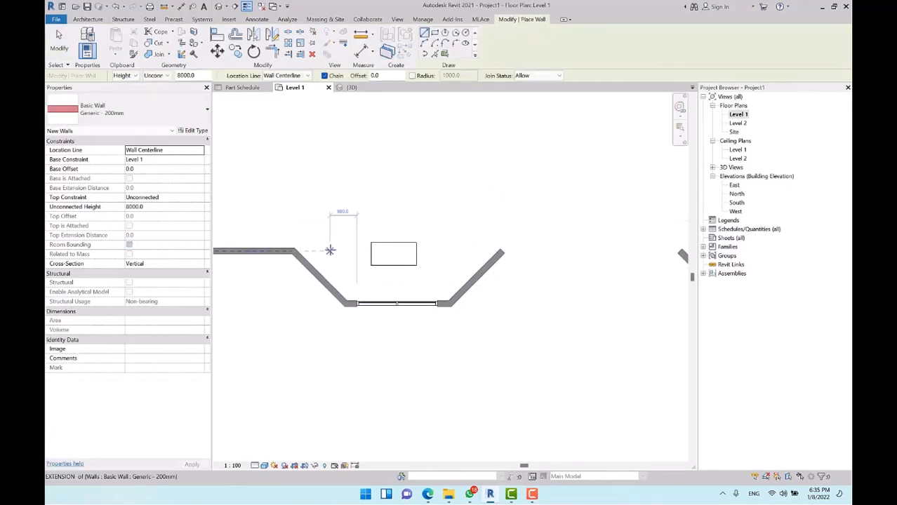
click(657, 250)
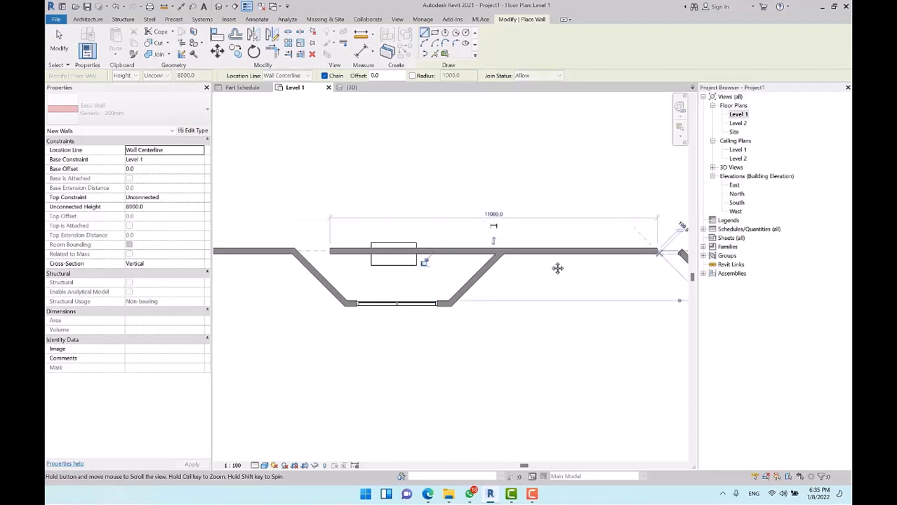
key(Escape)
middle_drag(601, 260, 489, 257)
key(Escape)
Step: Extend the new straight wall to the third bay's left wall end and trim its other end to the second bay's right angled wall
click(530, 247)
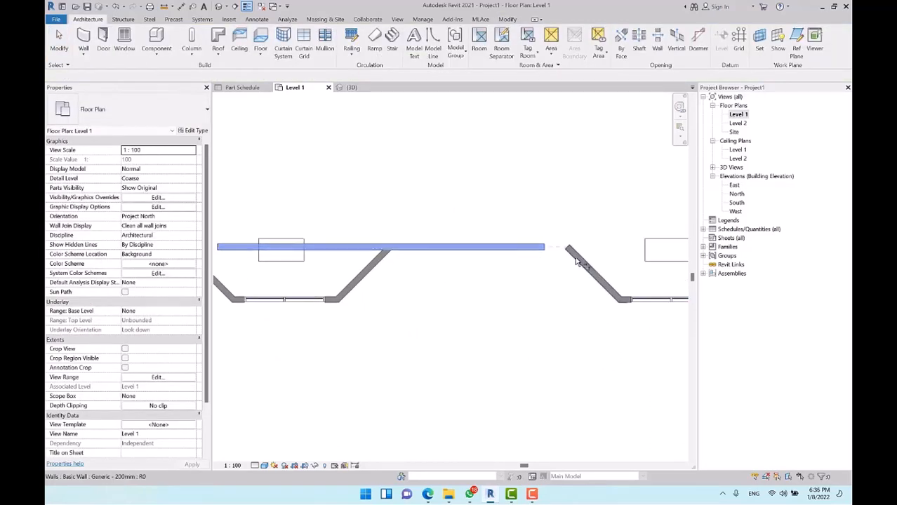
drag(544, 247, 568, 246)
click(419, 257)
click(362, 274)
scroll(430, 235, down, 2)
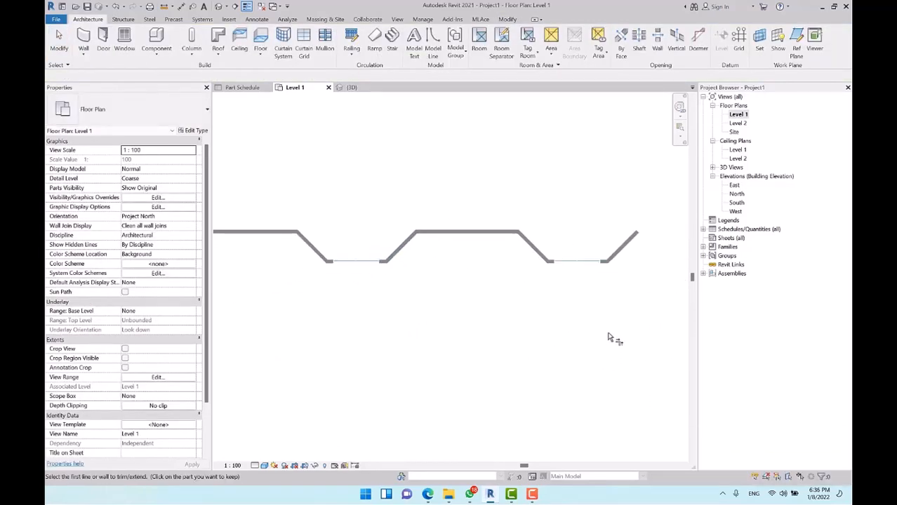
scroll(616, 278, down, 2)
key(Escape)
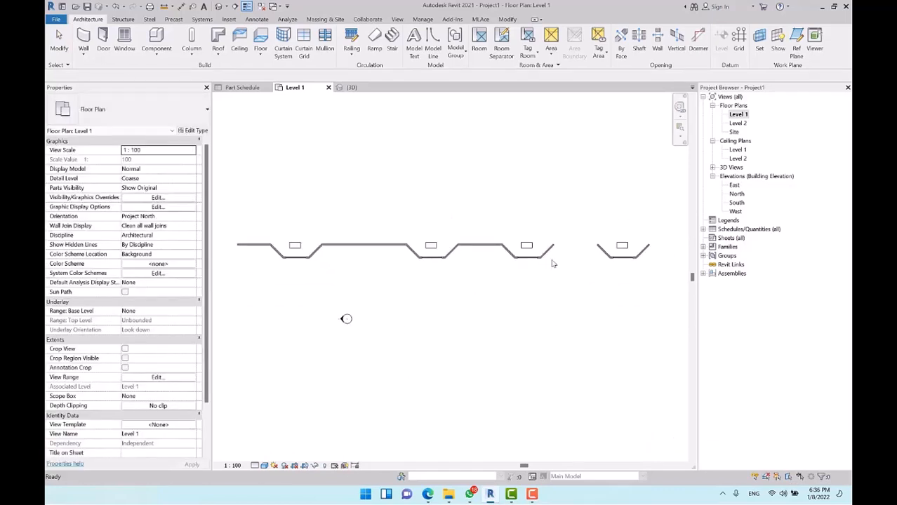
Step: Check the assembly type names of the third, second, first and fourth bays
click(549, 257)
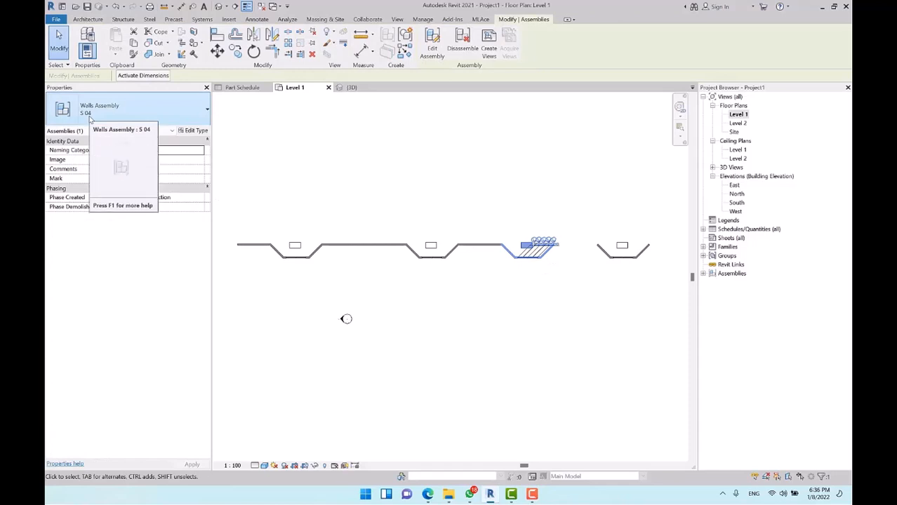
click(531, 223)
click(450, 257)
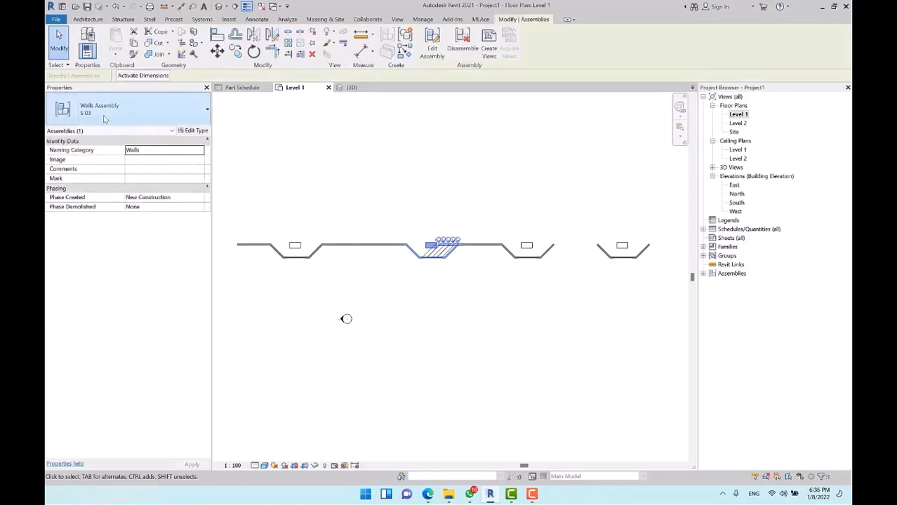
click(309, 260)
click(576, 265)
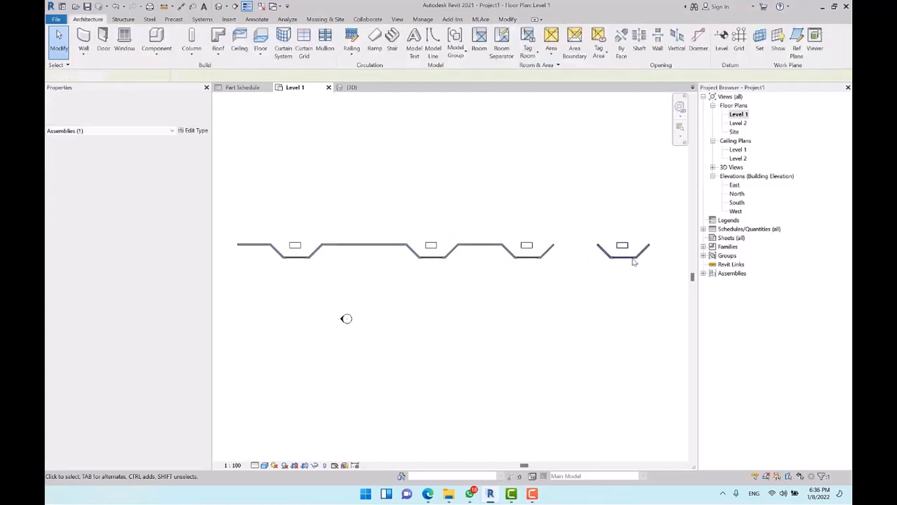
click(634, 260)
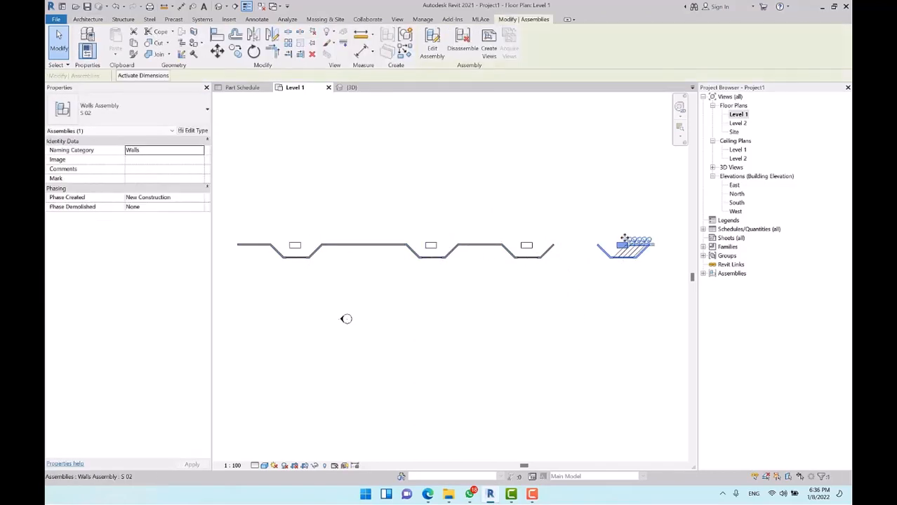
scroll(649, 235, up, 2)
middle_drag(587, 222, 552, 246)
click(477, 203)
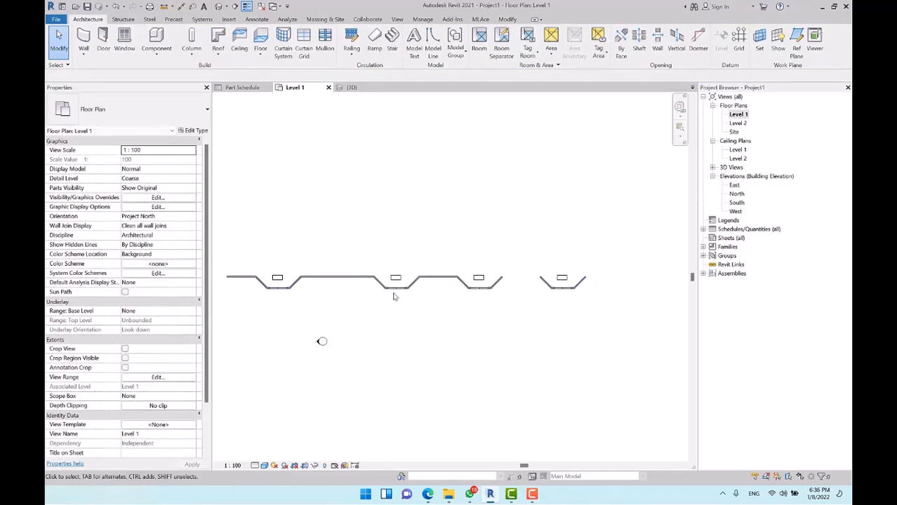
Step: Compare the second bay's assembly type name with that of the freestanding fourth bay
click(394, 292)
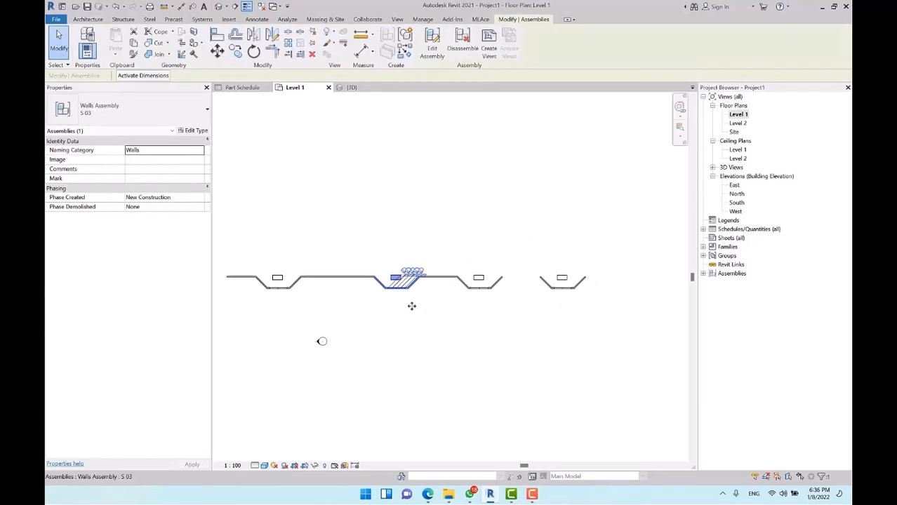
click(586, 306)
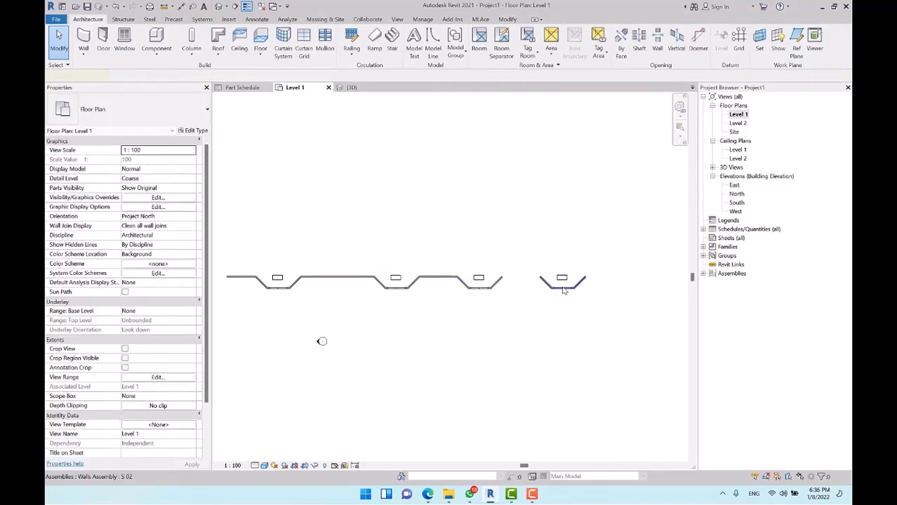
click(563, 290)
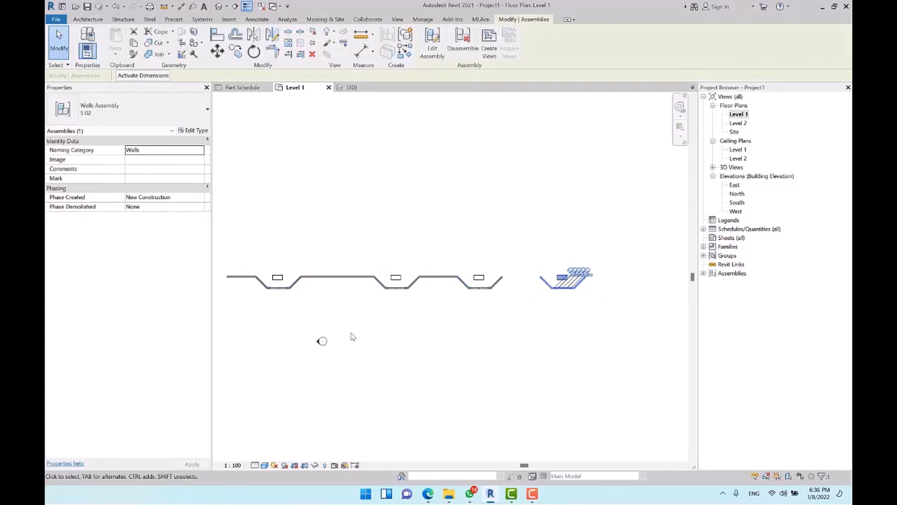
click(592, 270)
Step: Draw two straight Generic - 200mm walls: about 3000 mm long between the third and fourth bays, and about 7200 mm long right of the fourth
scroll(596, 274, up, 3)
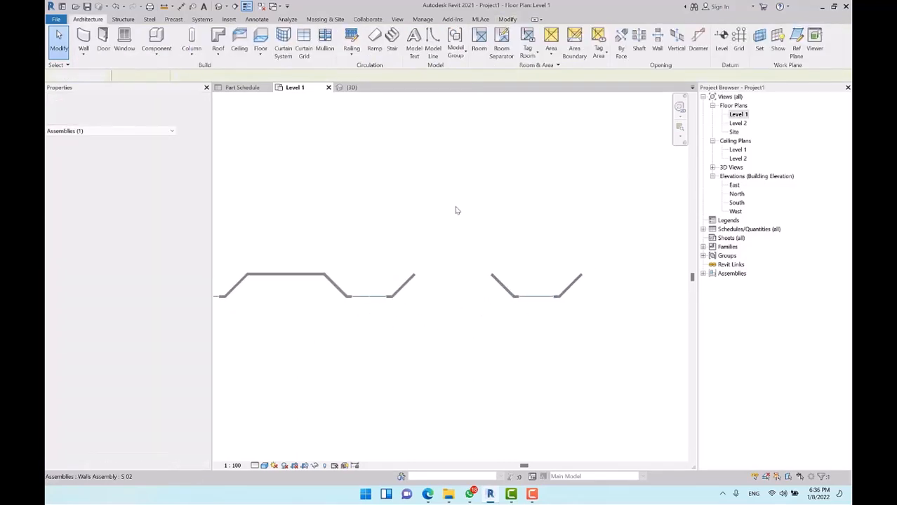
key(w)
key(a)
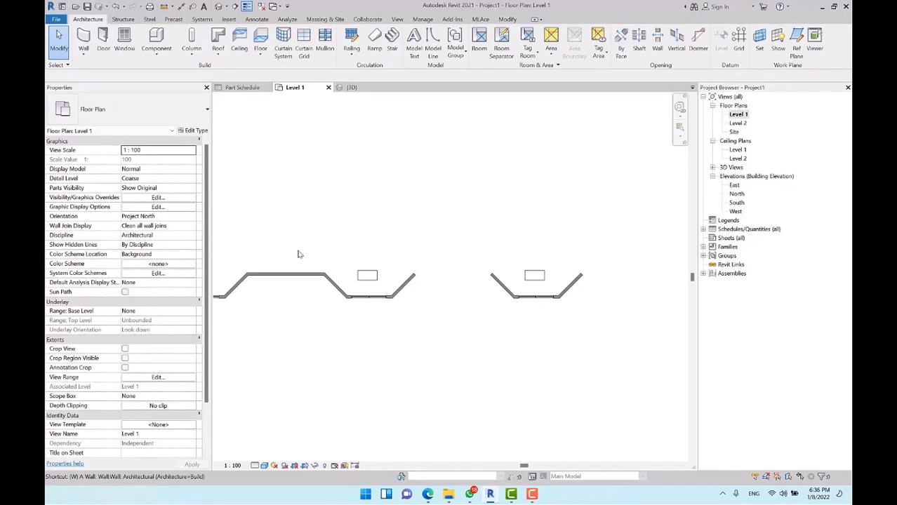
scroll(451, 283, up, 2)
click(422, 270)
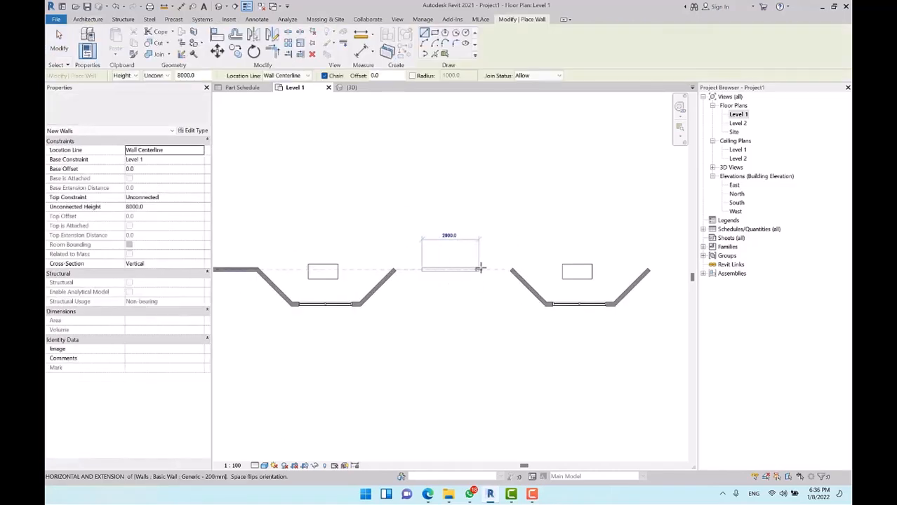
click(481, 270)
scroll(403, 275, down, 2)
click(545, 271)
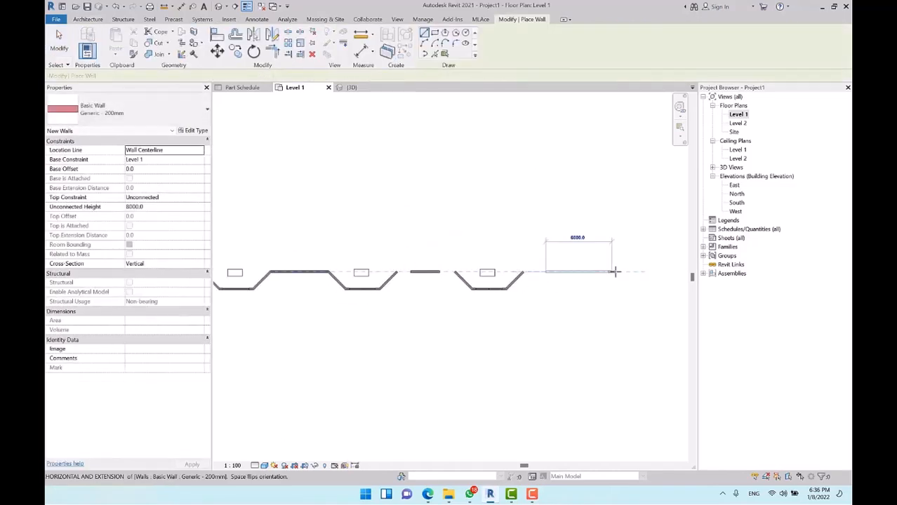
click(615, 271)
Step: Extend the rightmost straight wall to the fourth bay's right wall end, about 9500 mm long overall
scroll(534, 276, up, 1)
click(564, 272)
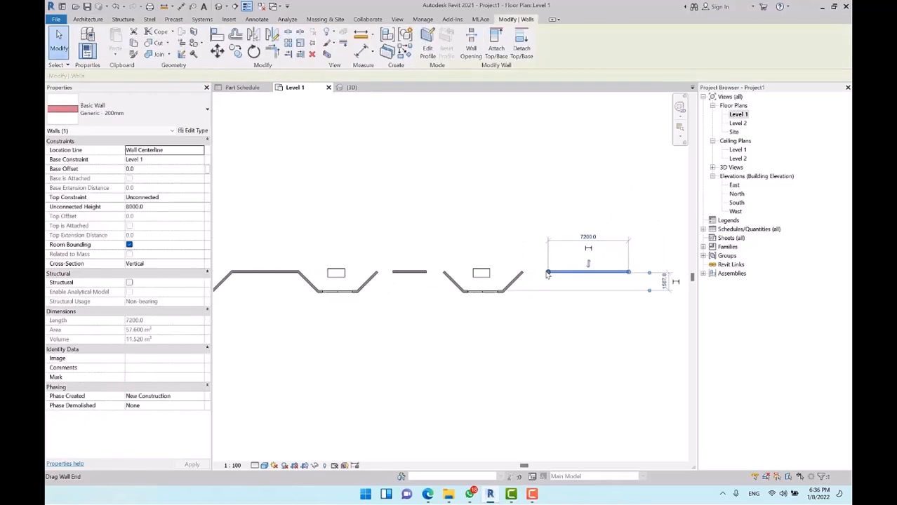
drag(547, 272, 522, 271)
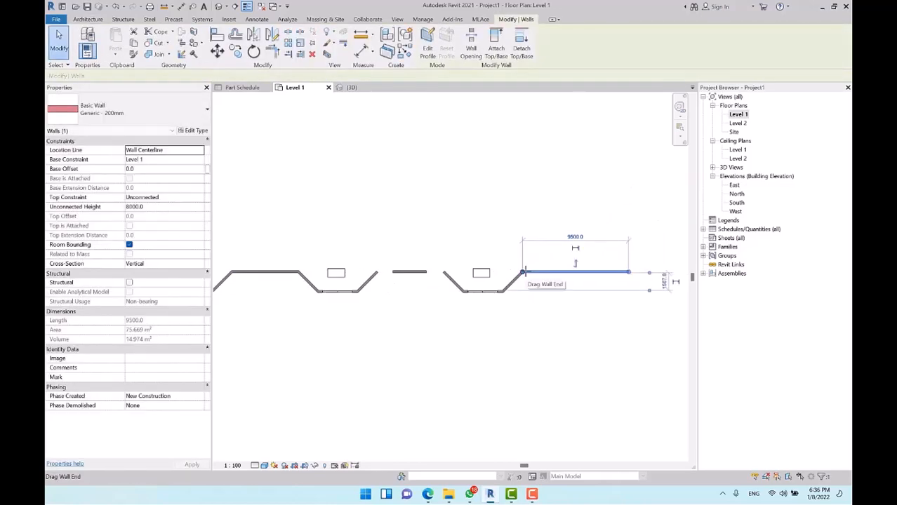
click(541, 341)
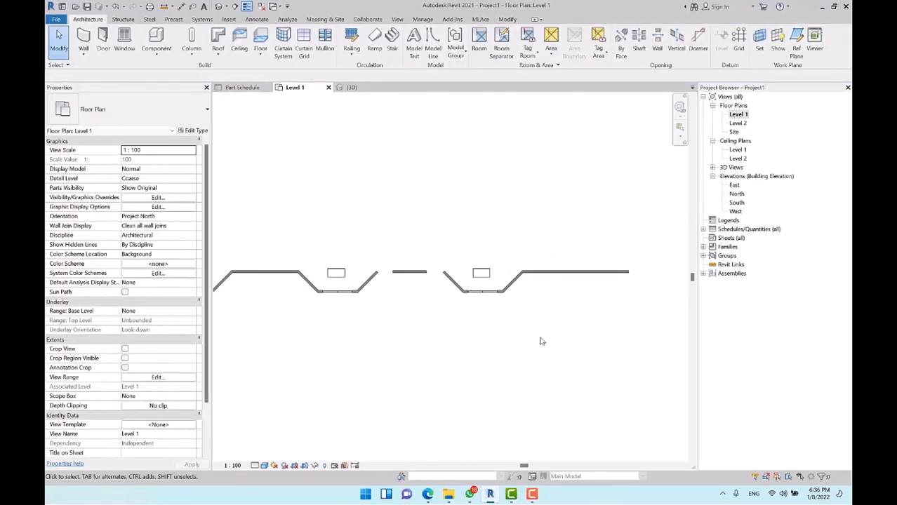
Step: Check the assembly type name of the fourth bay joined to the rightmost straight wall
click(471, 300)
click(448, 314)
click(449, 286)
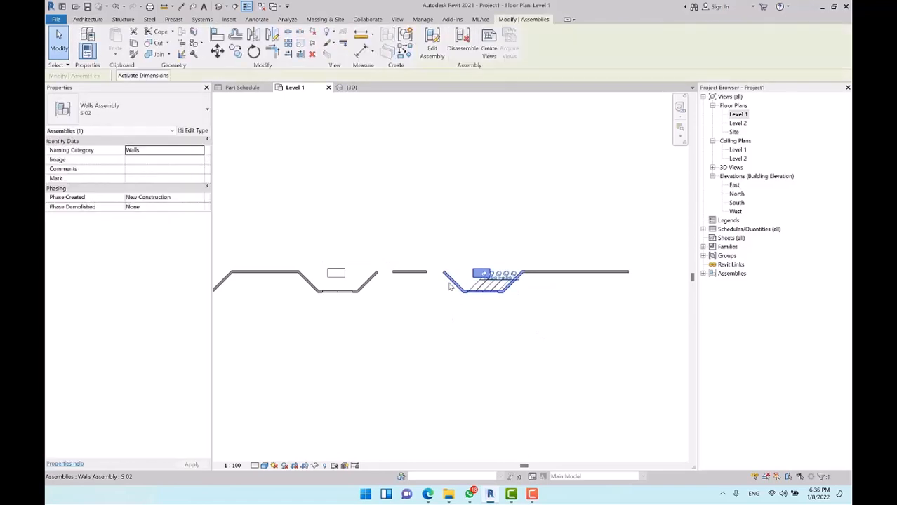
click(440, 340)
Step: Extend the short wall between the third and fourth bays to the third bay's right wall end, about 4400 mm long overall
scroll(406, 279, up, 3)
click(395, 272)
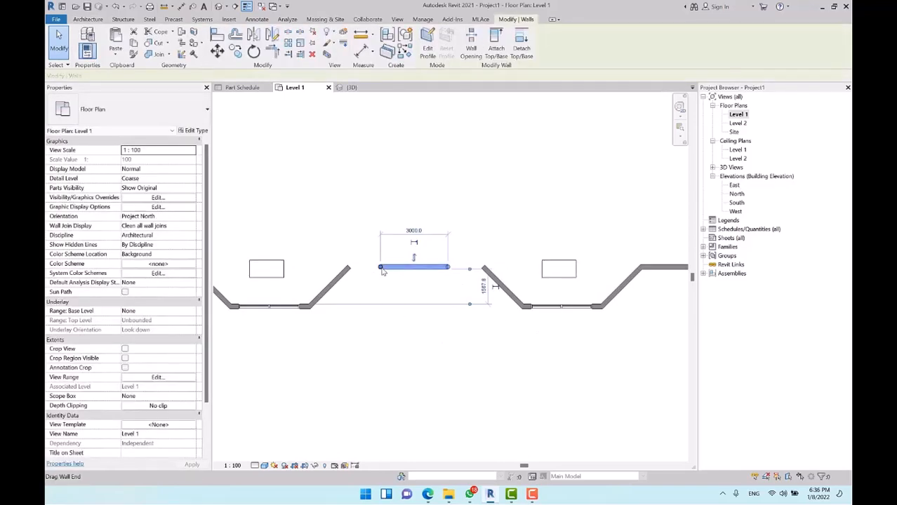
drag(380, 267, 349, 267)
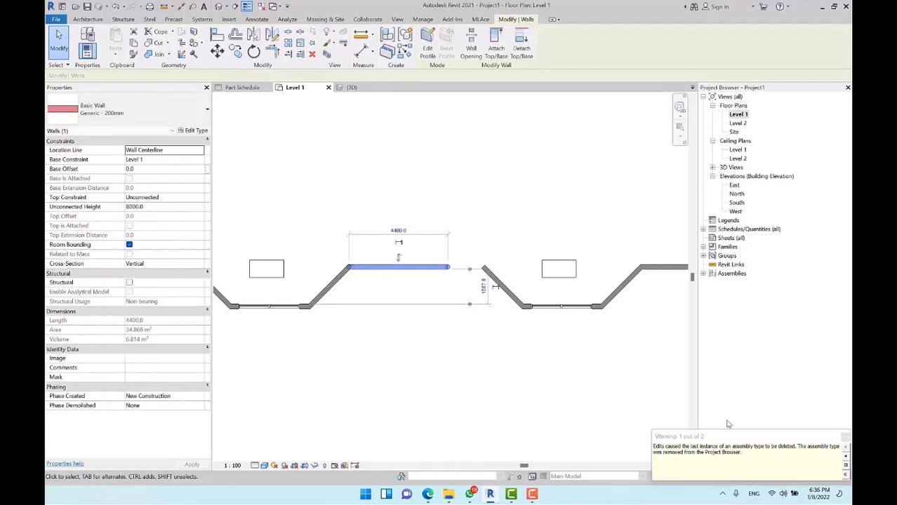
scroll(642, 377, down, 1)
click(425, 364)
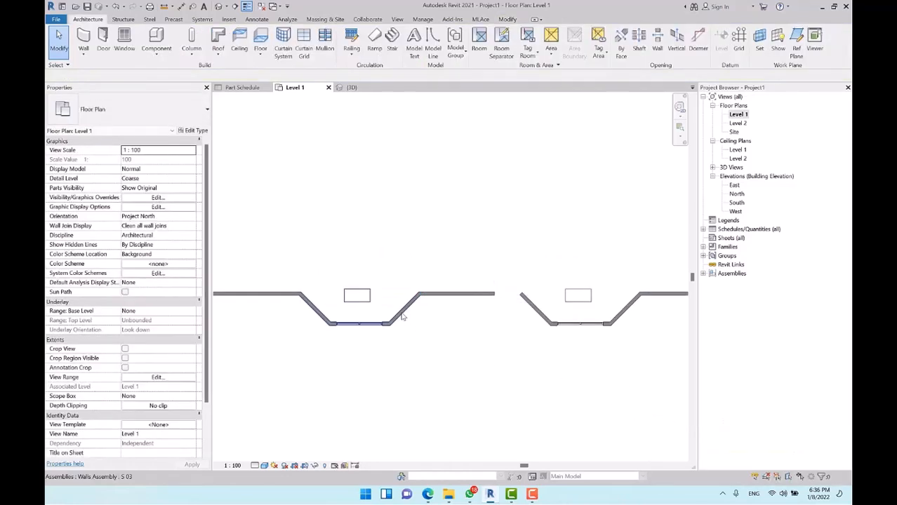
Step: Check the third bay's assembly type name and compare it with the second bay's
click(402, 313)
scroll(576, 271, down, 4)
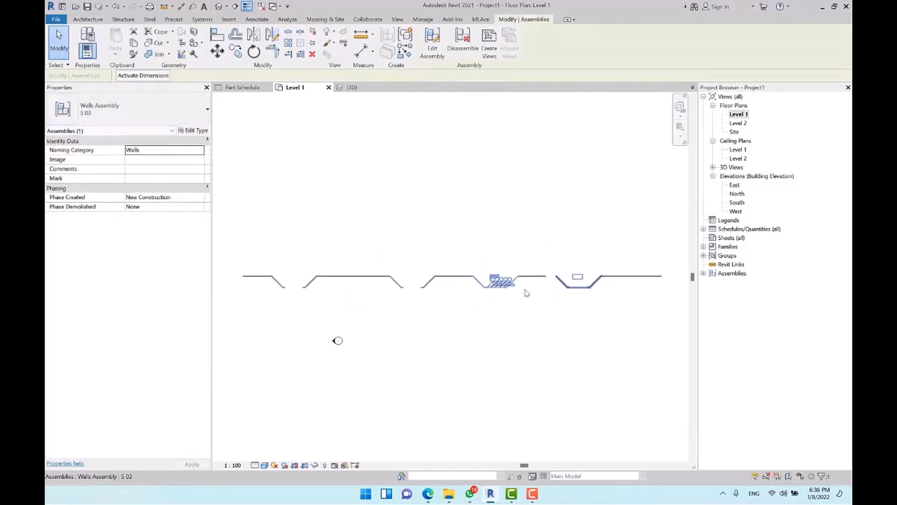
click(466, 315)
scroll(483, 268, up, 2)
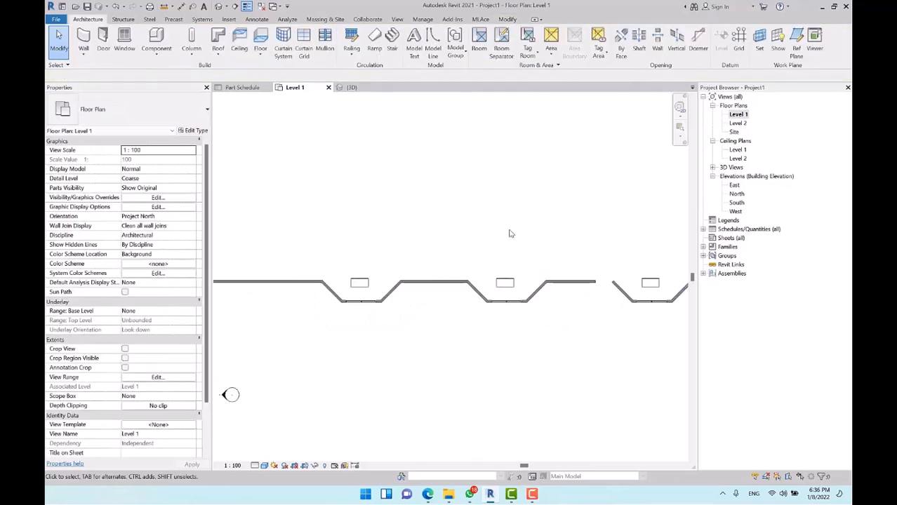
scroll(544, 319, down, 2)
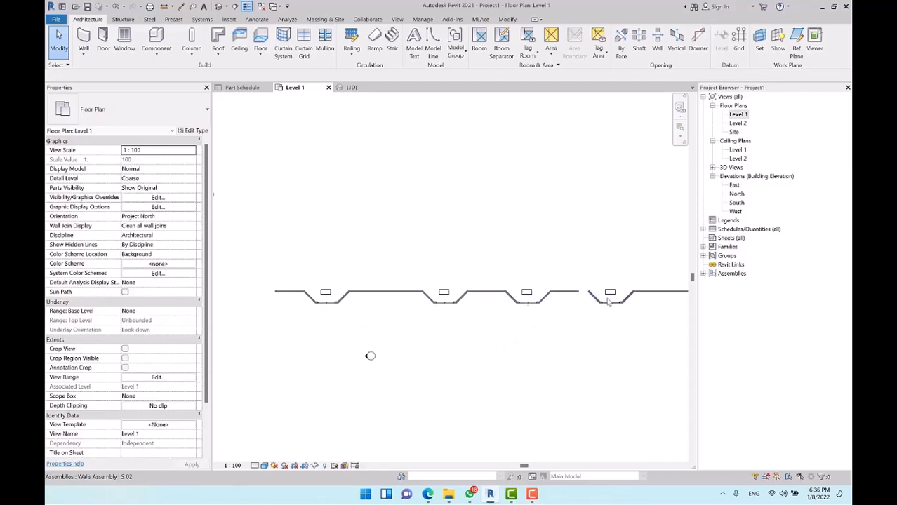
scroll(606, 297, up, 2)
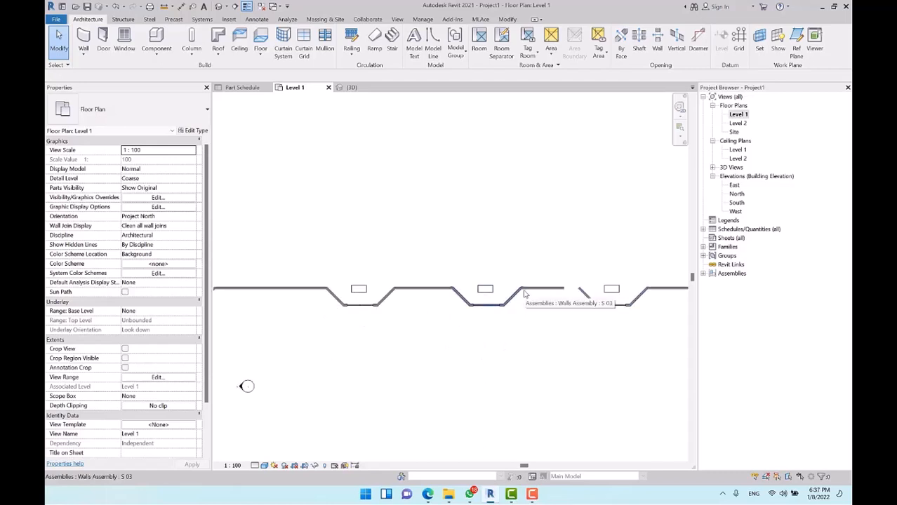
click(357, 310)
click(491, 310)
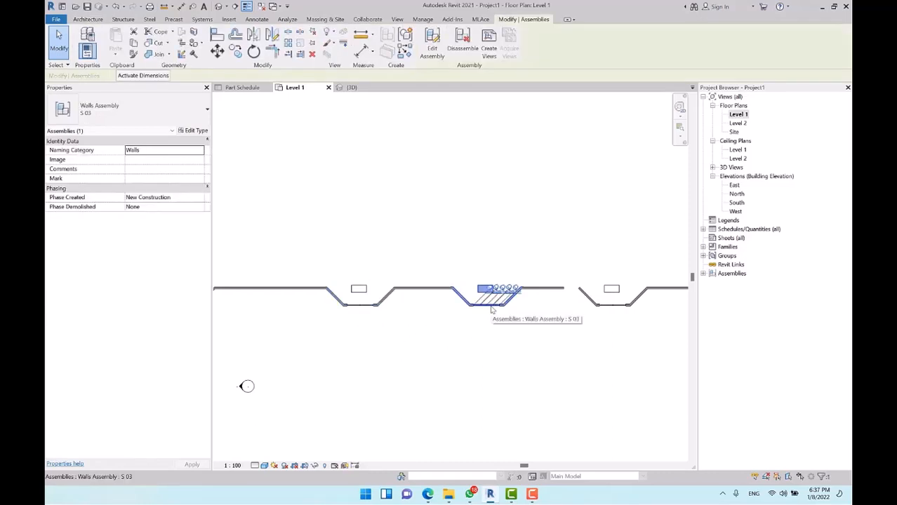
Step: Check the fourth bay's assembly type name while its left end is still detached from the adjacent straight wall
middle_drag(479, 357, 377, 366)
click(508, 319)
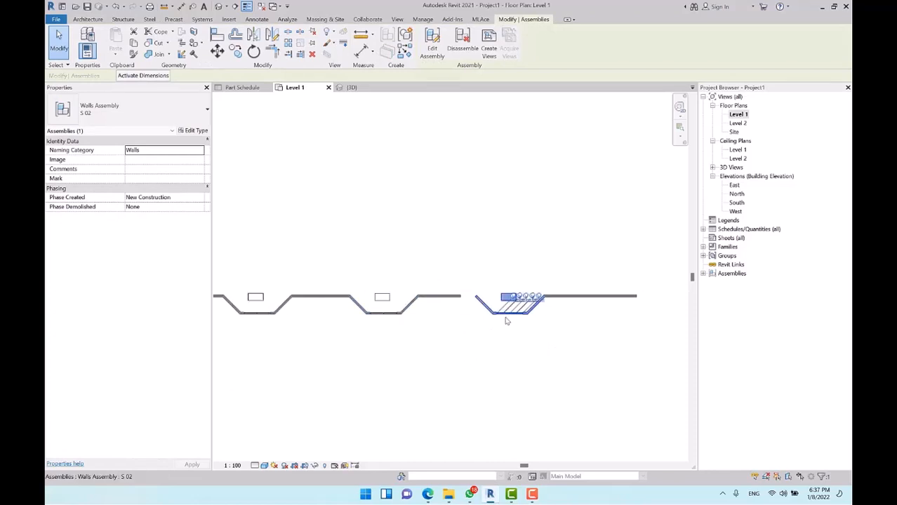
scroll(484, 278, up, 2)
key(Escape)
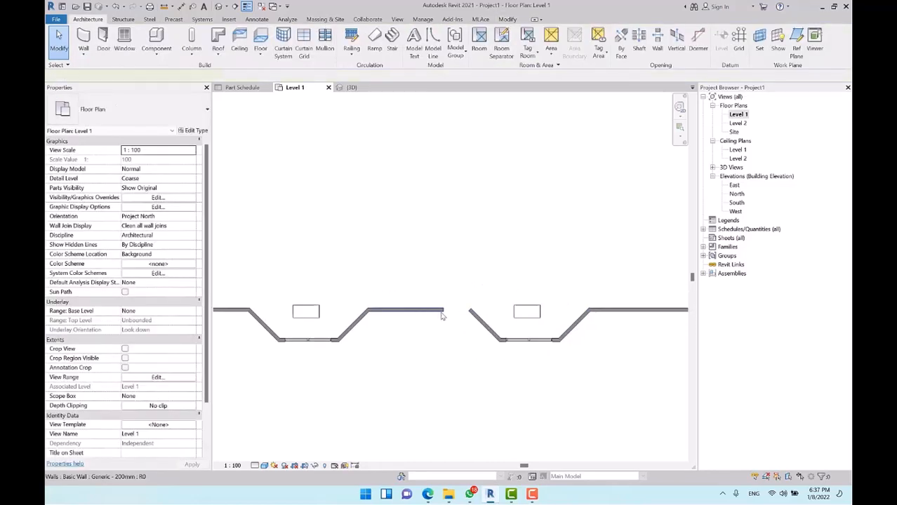
Step: Extend the straight wall between the third and fourth bays to the fourth bay's left wall end
click(442, 311)
drag(444, 309, 470, 310)
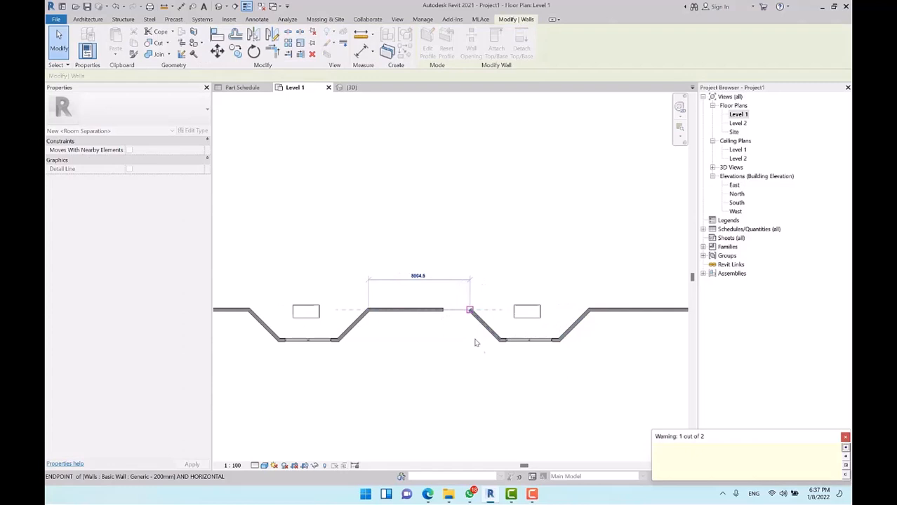
click(544, 375)
Step: Check and compare the assembly type names of all four bays along the wall
click(571, 339)
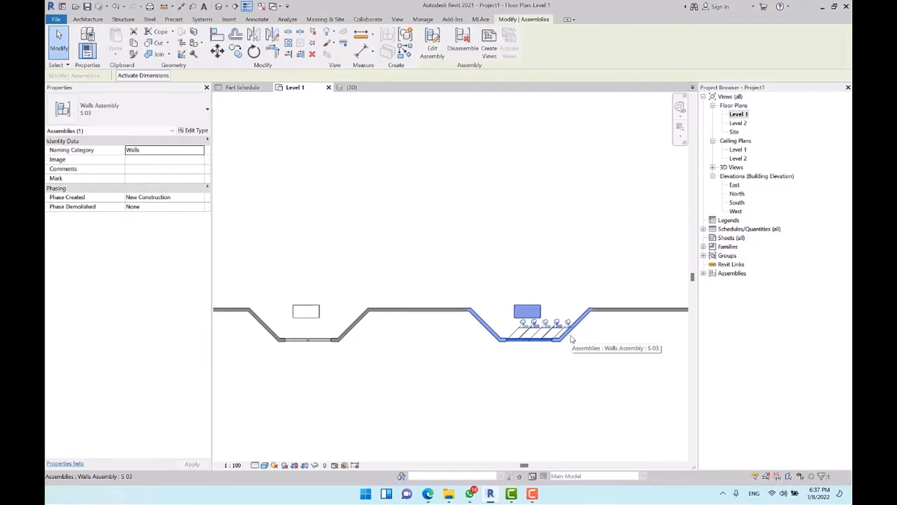
click(578, 244)
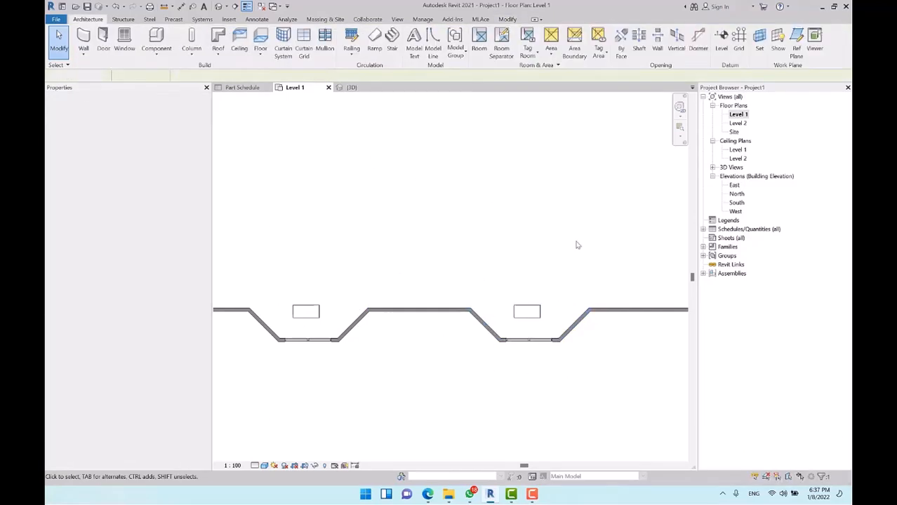
scroll(621, 286, down, 5)
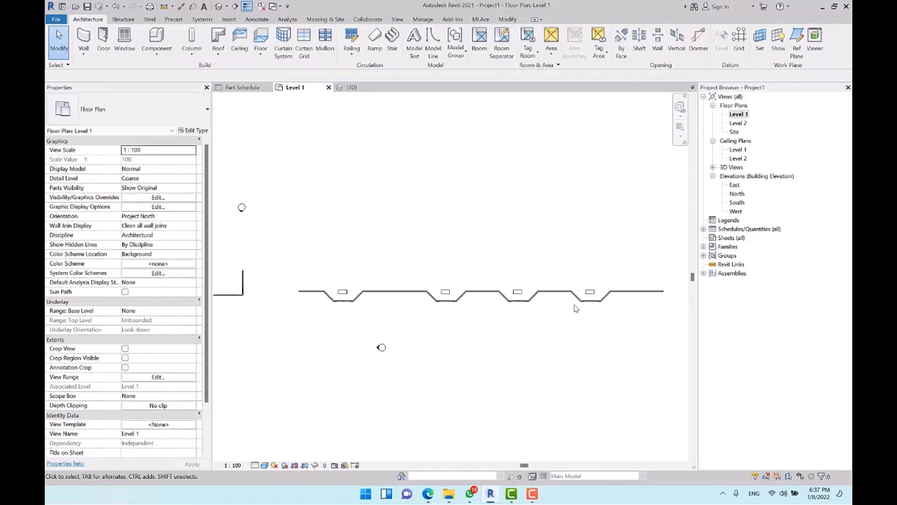
click(524, 307)
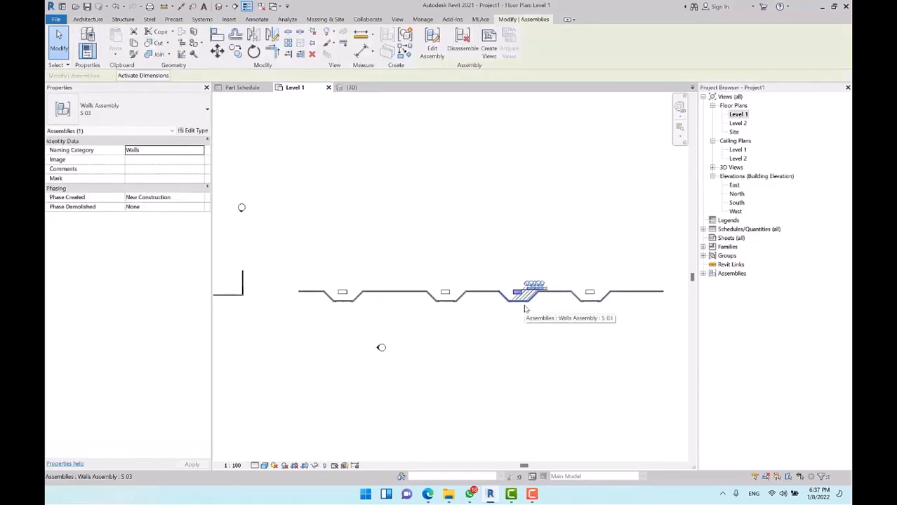
click(446, 302)
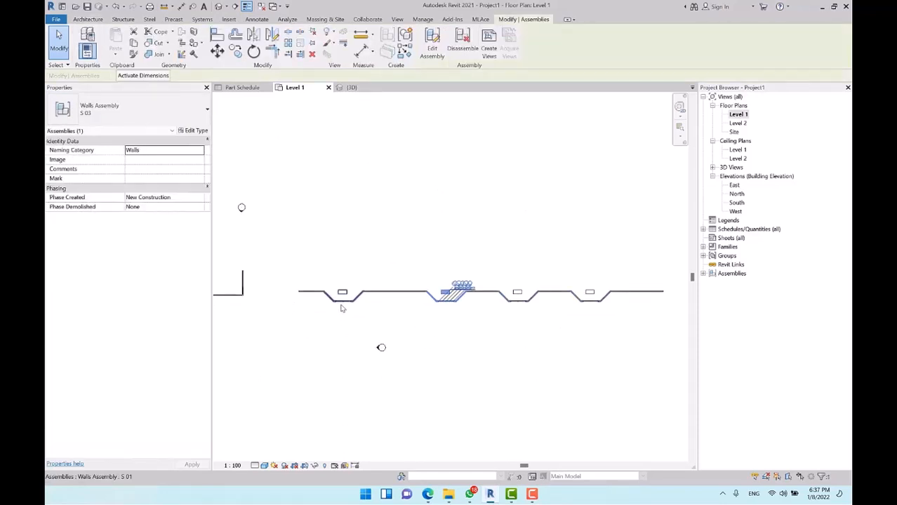
click(484, 328)
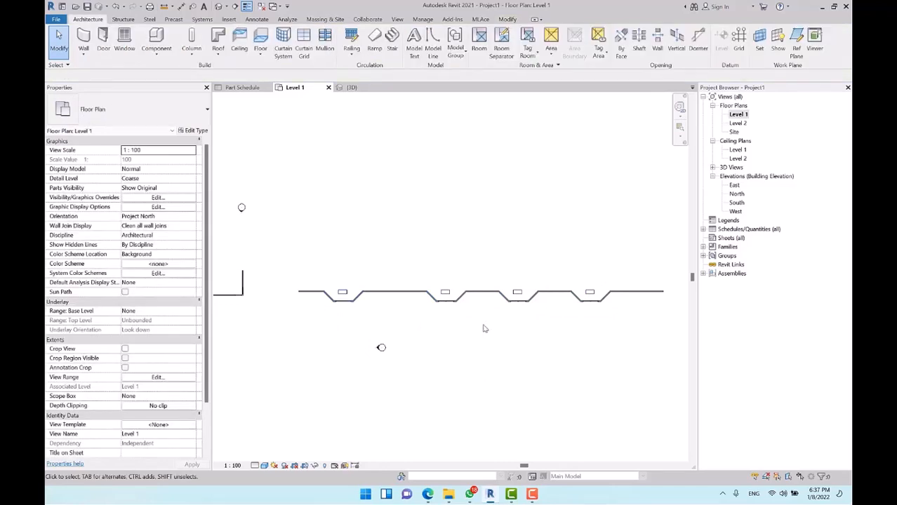
click(341, 302)
click(446, 304)
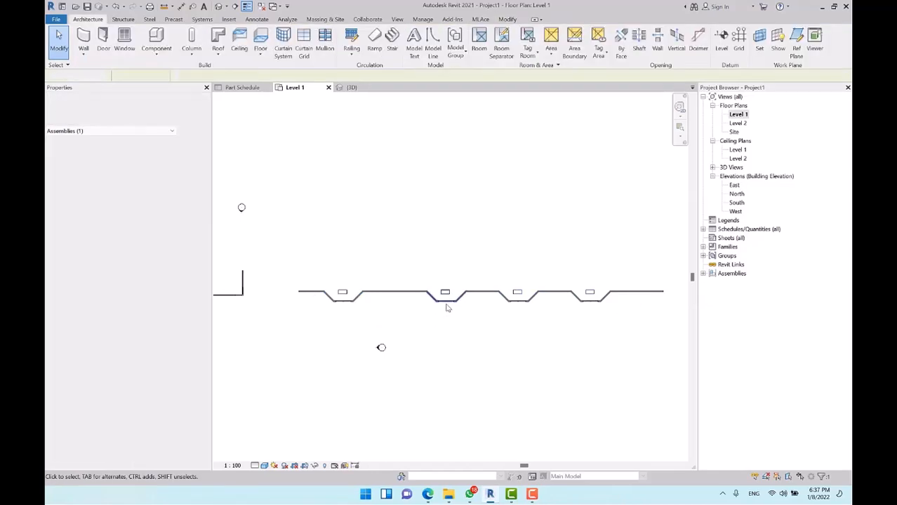
click(517, 303)
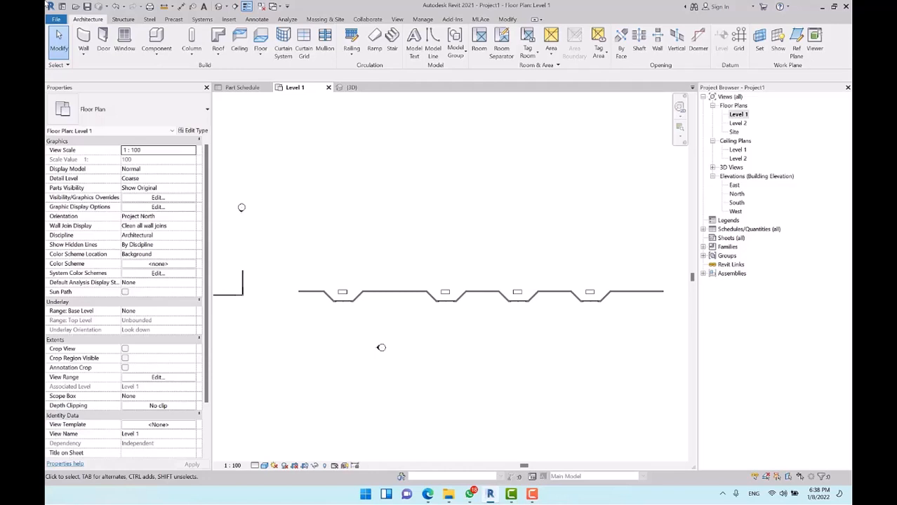
Step: Examine the first bay's assembly extents where its angled walls meet the straight walls
scroll(344, 292, up, 3)
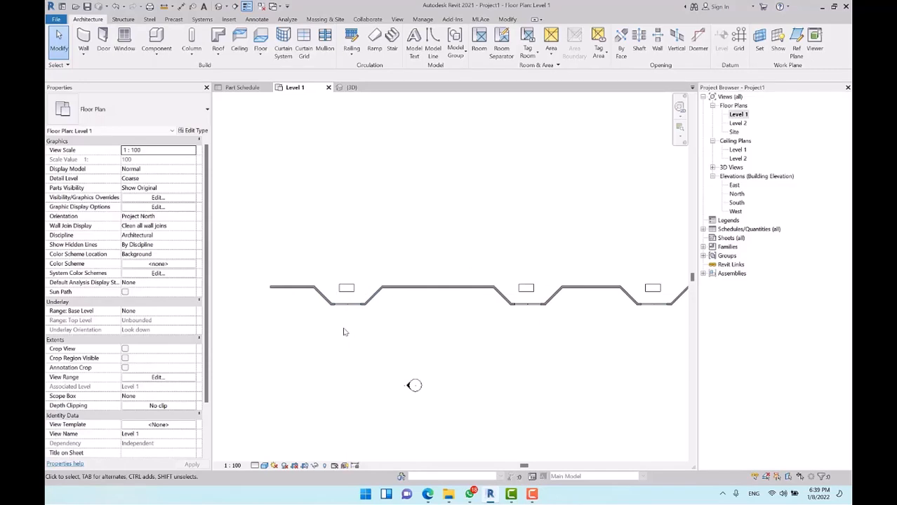
scroll(361, 274, up, 2)
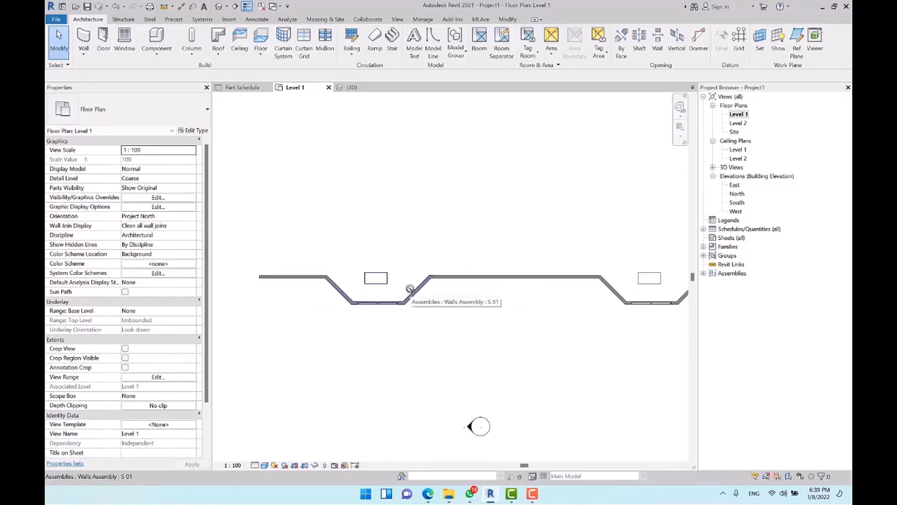
scroll(308, 294, up, 4)
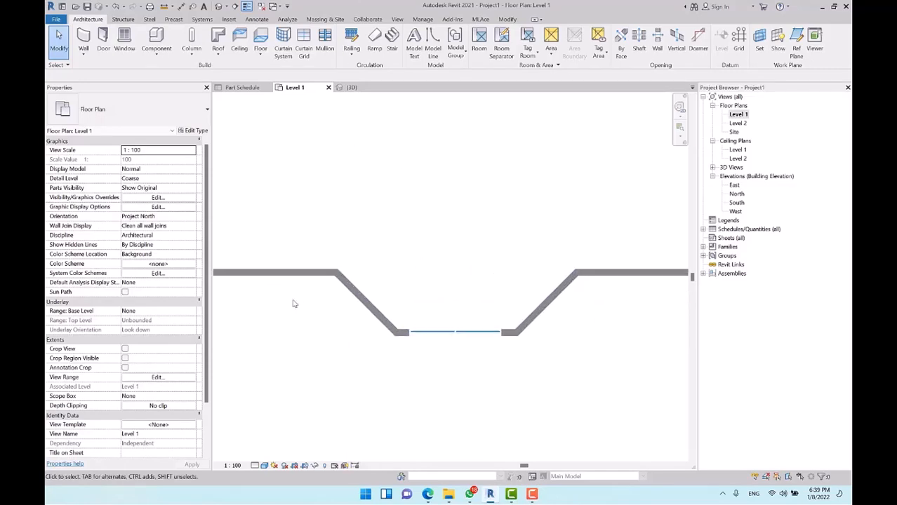
scroll(321, 283, down, 1)
middle_drag(439, 339, 397, 337)
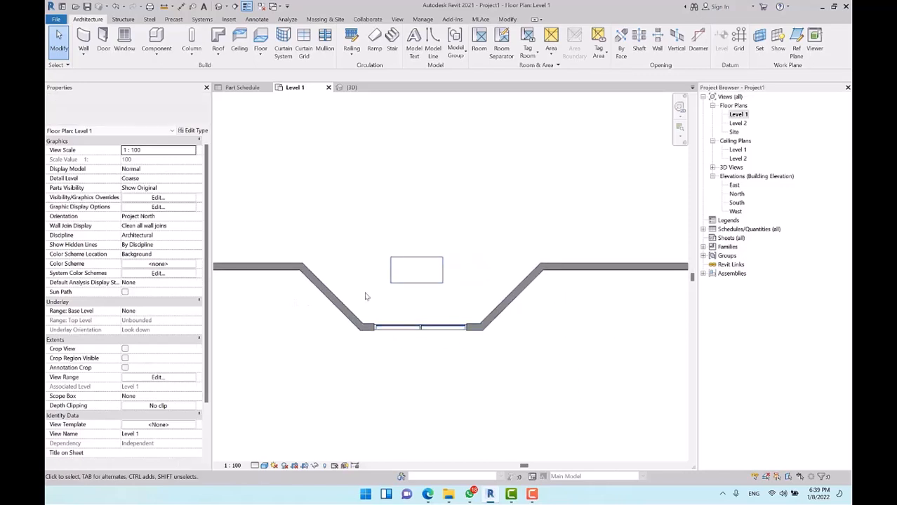
click(319, 295)
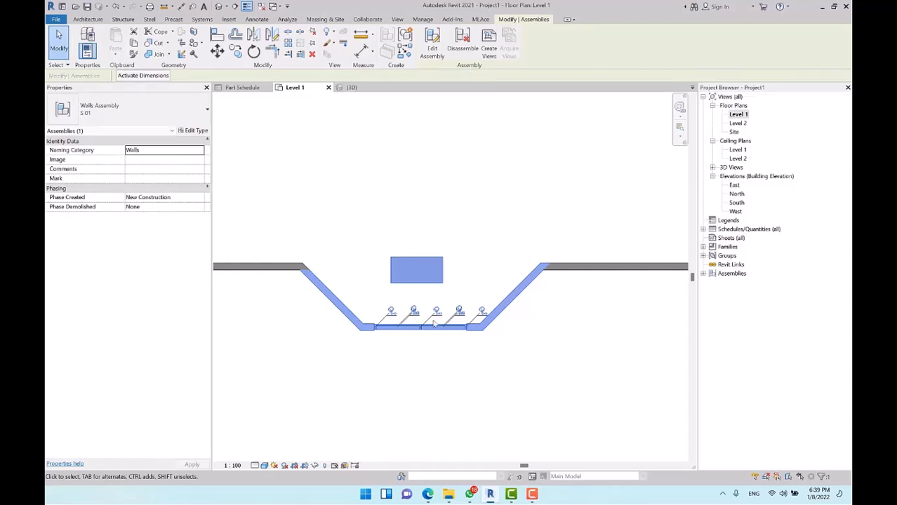
Step: Examine the second bay's assembly type and wall corners for comparison with the first bay
scroll(632, 338, down, 3)
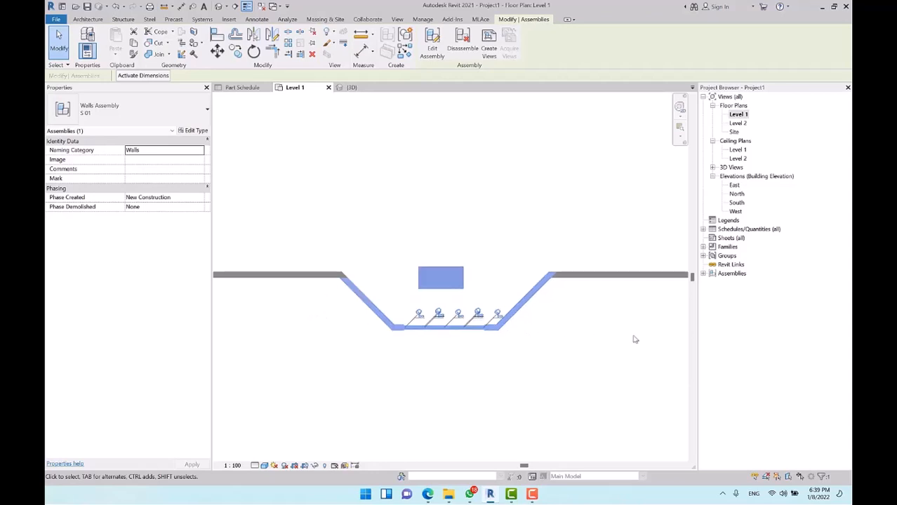
scroll(588, 349, up, 4)
middle_drag(617, 384, 256, 377)
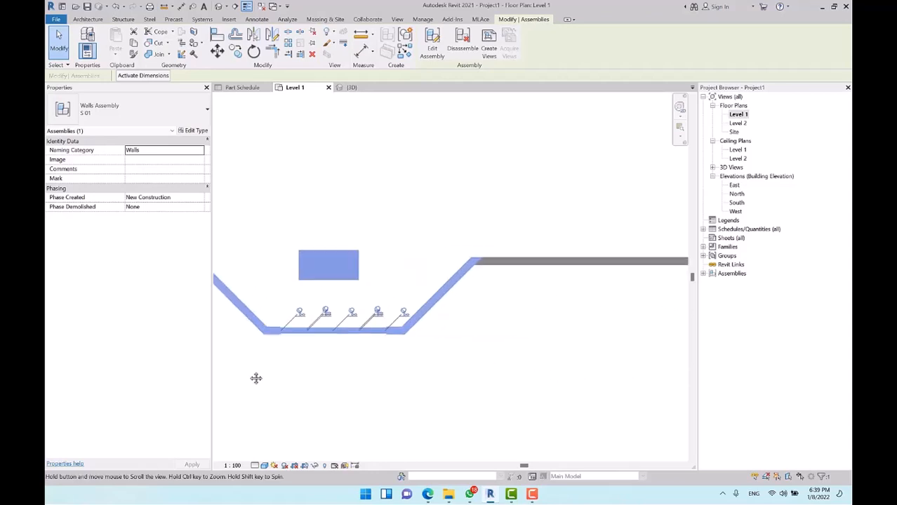
middle_drag(561, 341, 184, 358)
middle_drag(591, 361, 441, 356)
click(593, 311)
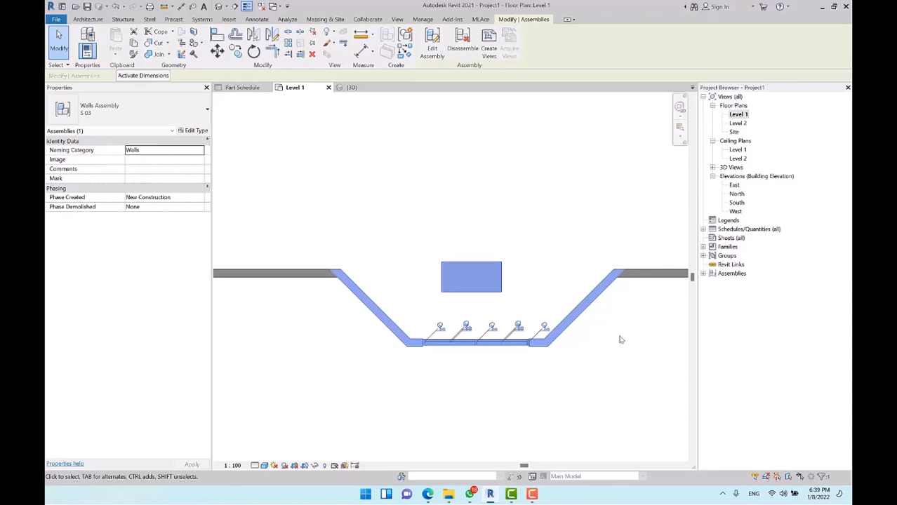
scroll(632, 344, down, 1)
middle_drag(634, 345, 625, 319)
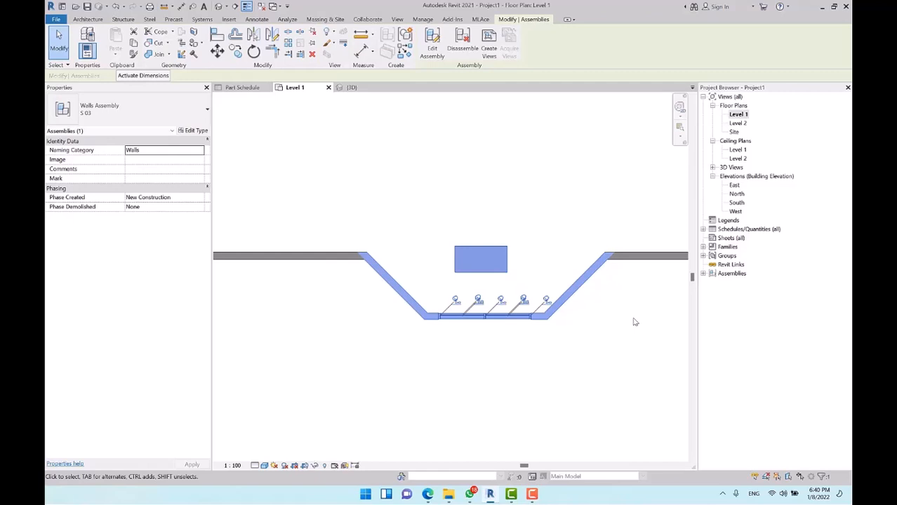
Step: Inspect how the angled wall meets the straight wall at the first bay's left corner
scroll(485, 279, up, 3)
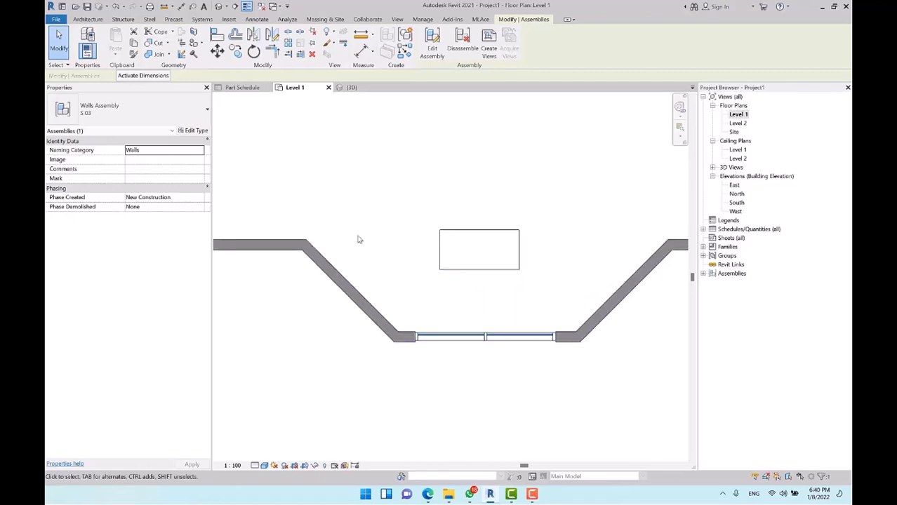
scroll(279, 247, up, 6)
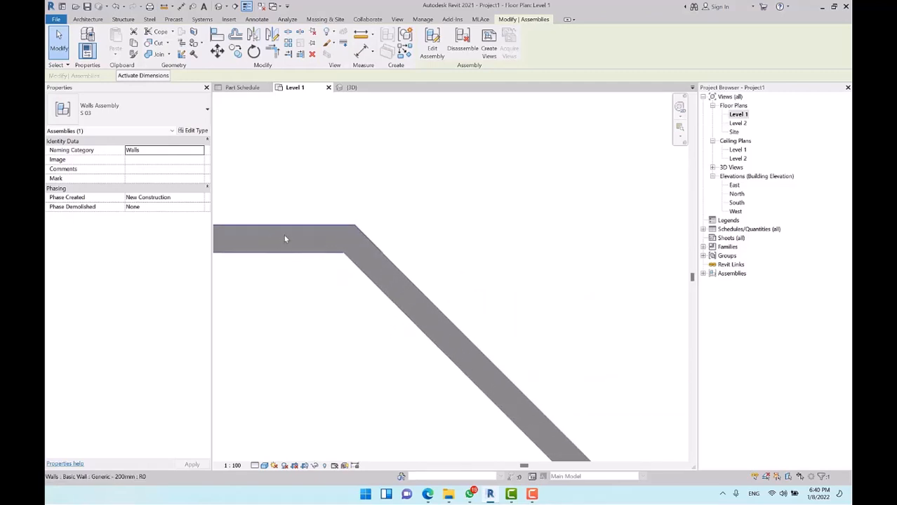
middle_drag(385, 270, 467, 291)
scroll(432, 277, up, 1)
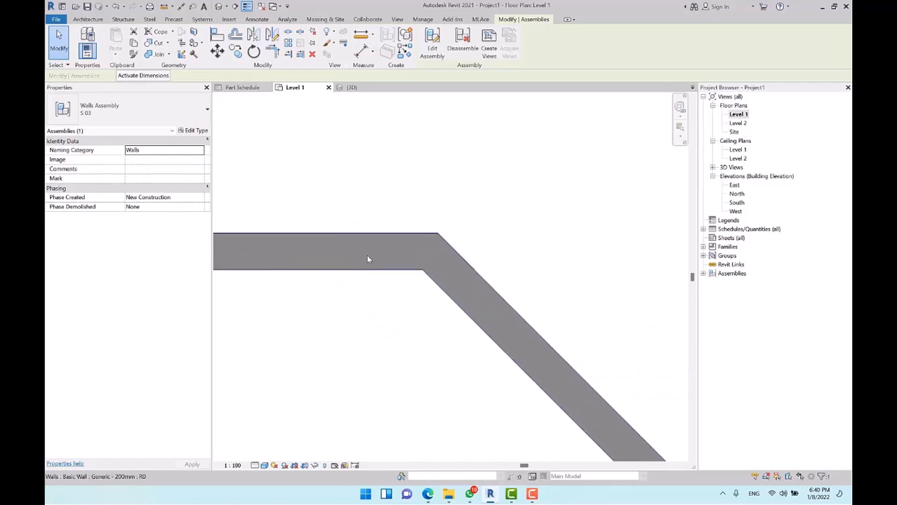
click(367, 257)
click(464, 284)
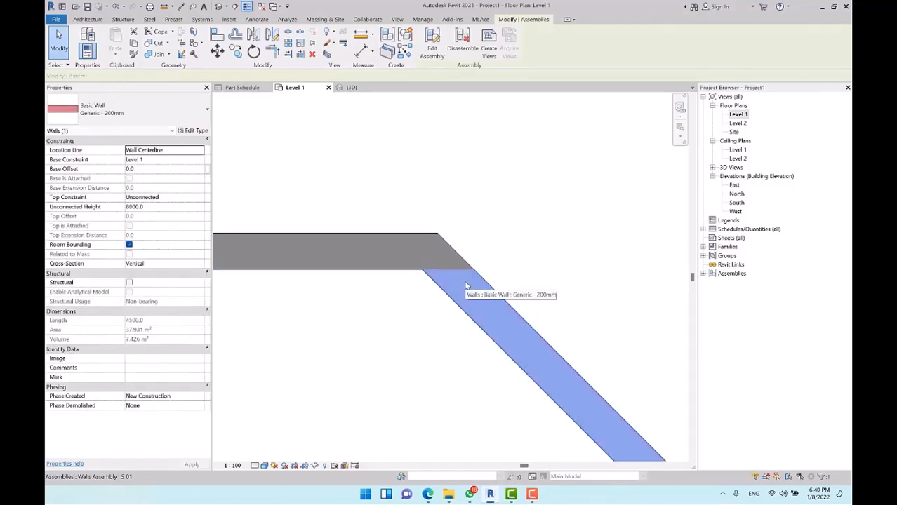
Step: Inspect the wall join at the second bay's left corner and compare it with the first bay's
scroll(325, 218, down, 6)
middle_drag(502, 254, 293, 275)
middle_drag(561, 266, 352, 260)
scroll(491, 244, up, 6)
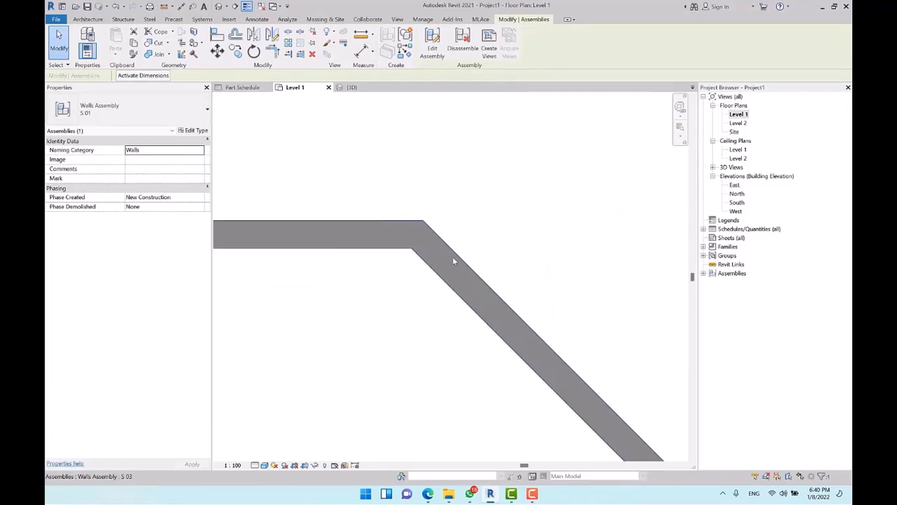
click(453, 261)
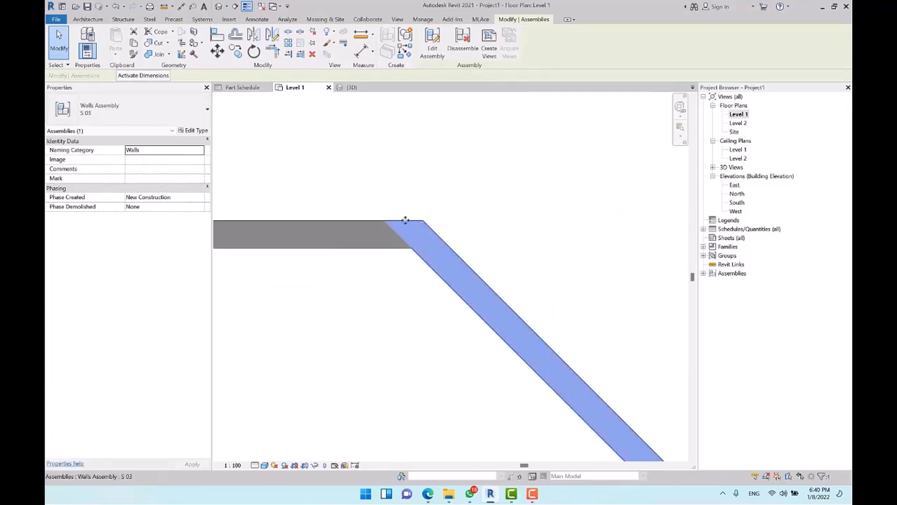
click(533, 225)
Step: Switch the first bay's left corner wall join to the next Butt configuration and check the bay's assembly type name
scroll(361, 270, down, 6)
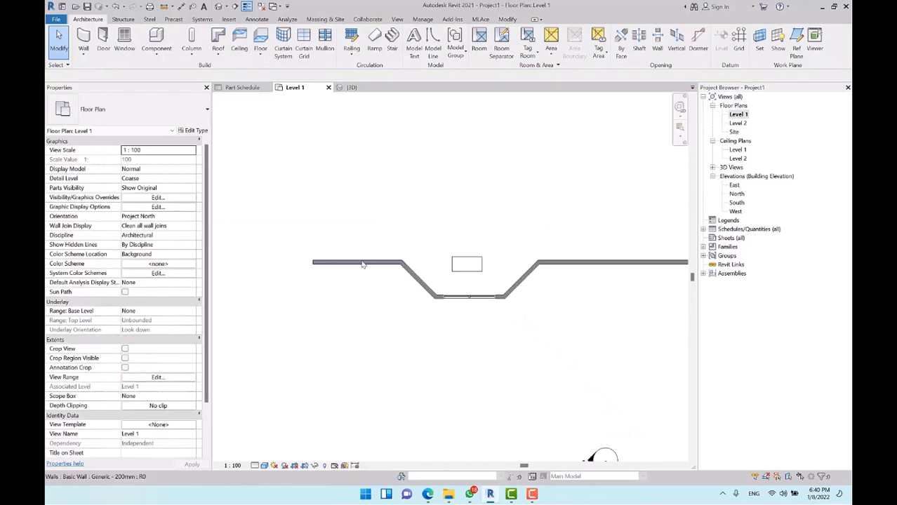
scroll(392, 264, up, 6)
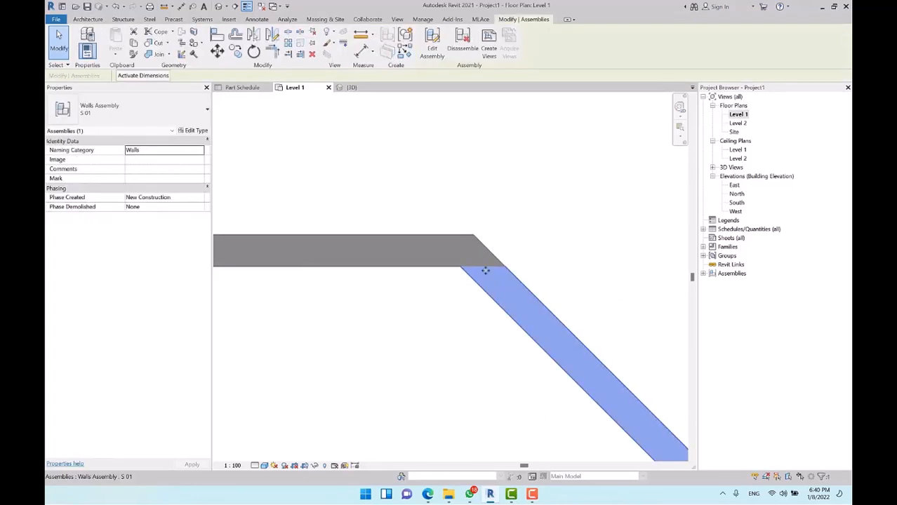
middle_drag(436, 238, 397, 219)
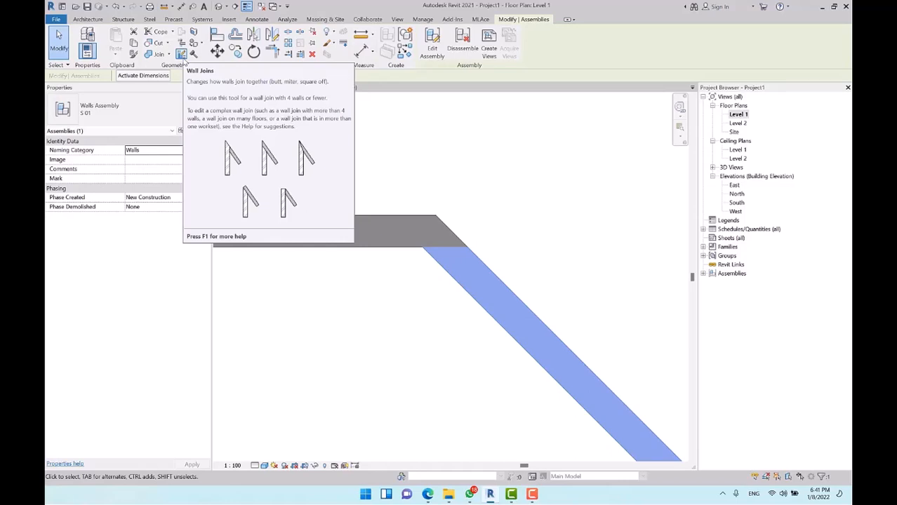
click(181, 54)
scroll(315, 187, down, 4)
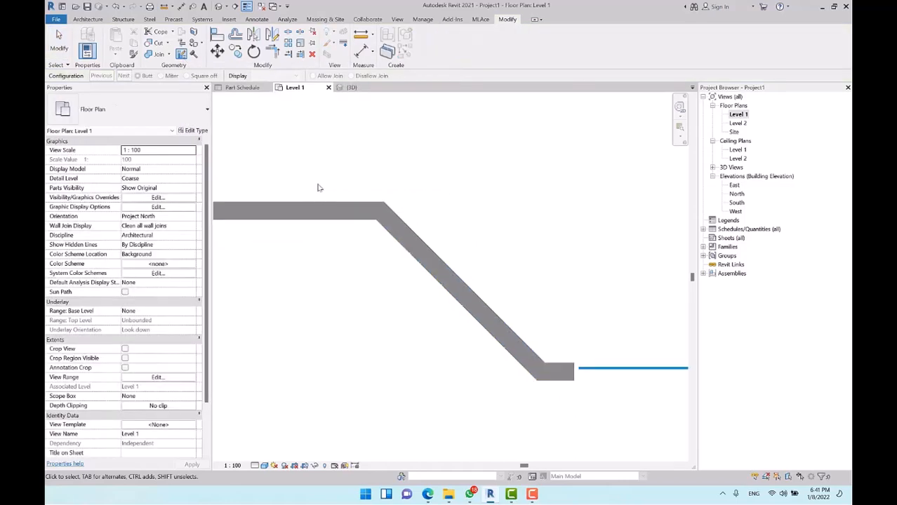
click(357, 208)
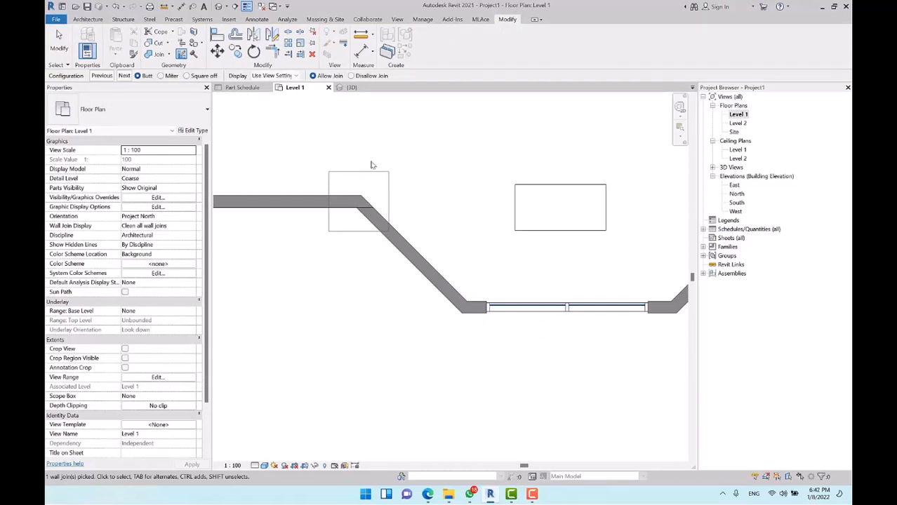
scroll(369, 162, up, 1)
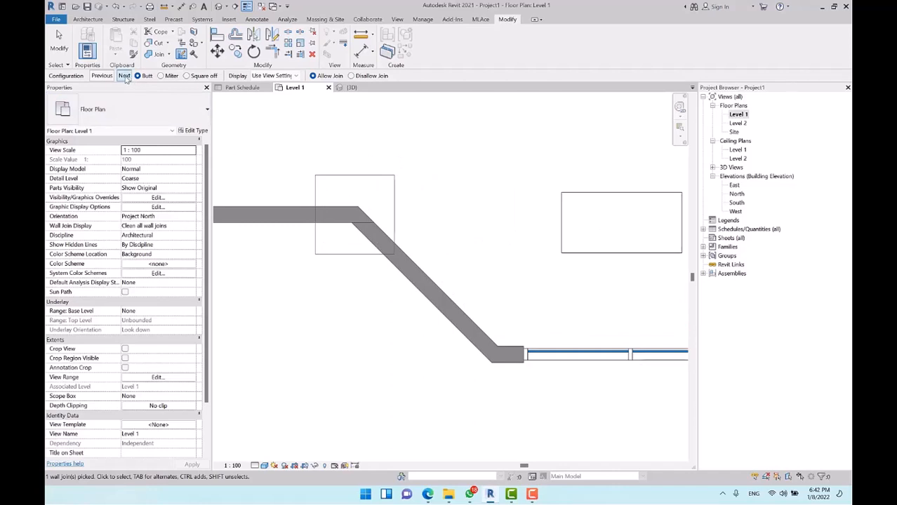
click(124, 76)
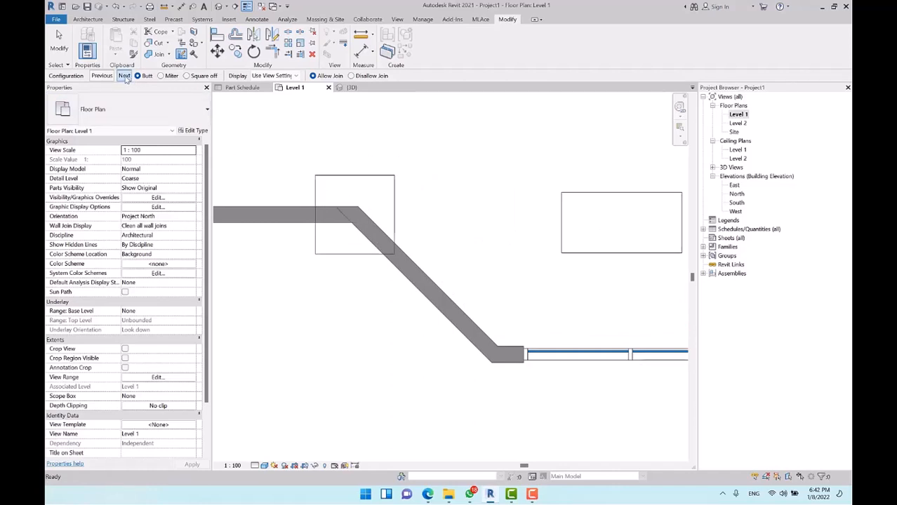
key(Escape)
scroll(272, 214, down, 3)
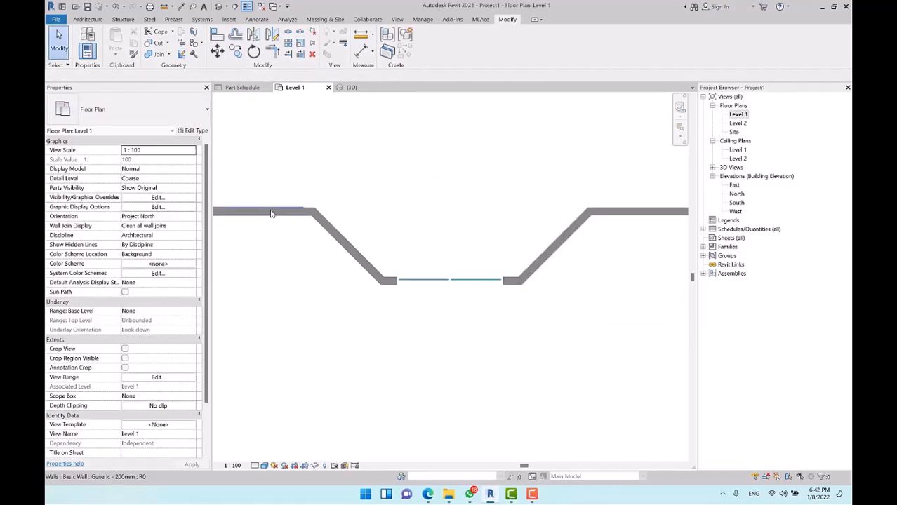
click(298, 208)
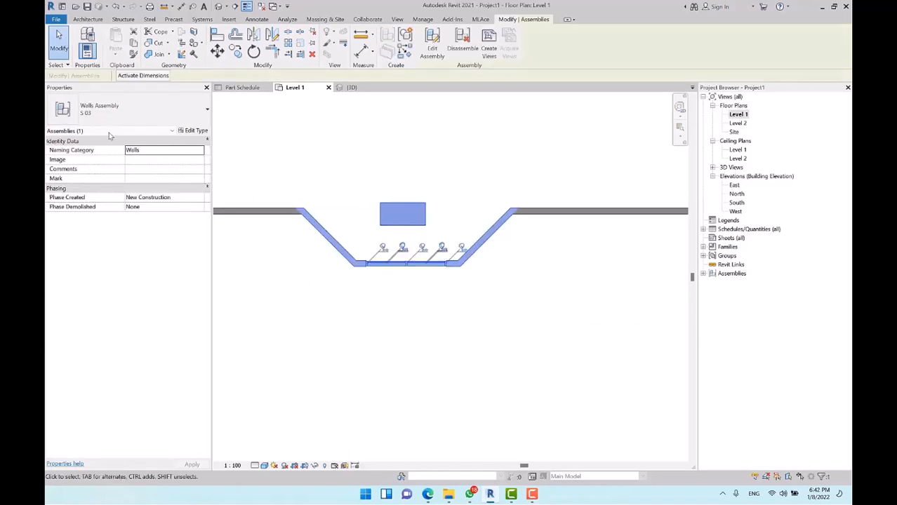
Step: Compare the assembly types of the second bay and the first bay in the Level 1 plan
scroll(414, 263, down, 4)
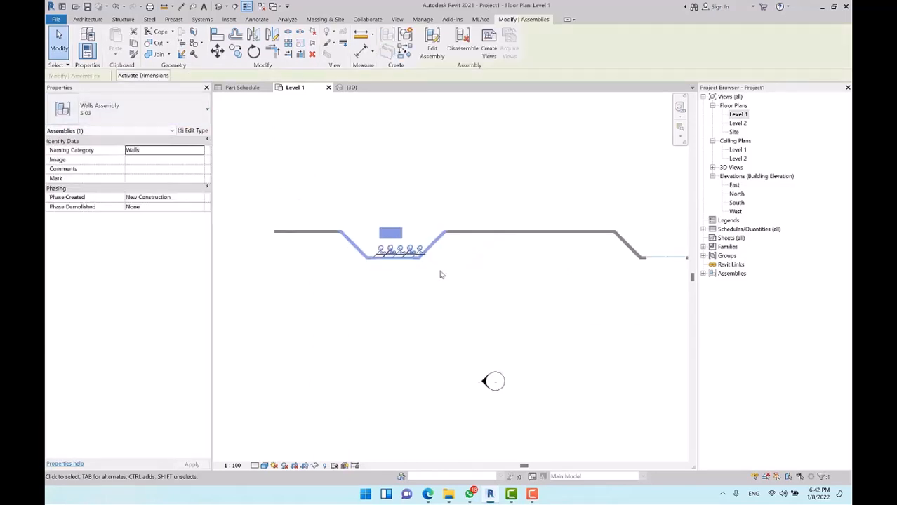
click(582, 254)
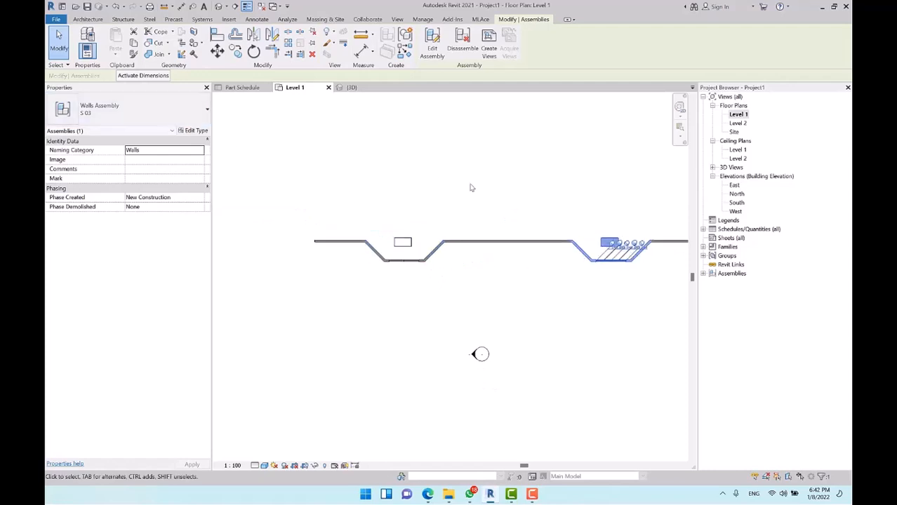
click(491, 195)
scroll(310, 208, down, 2)
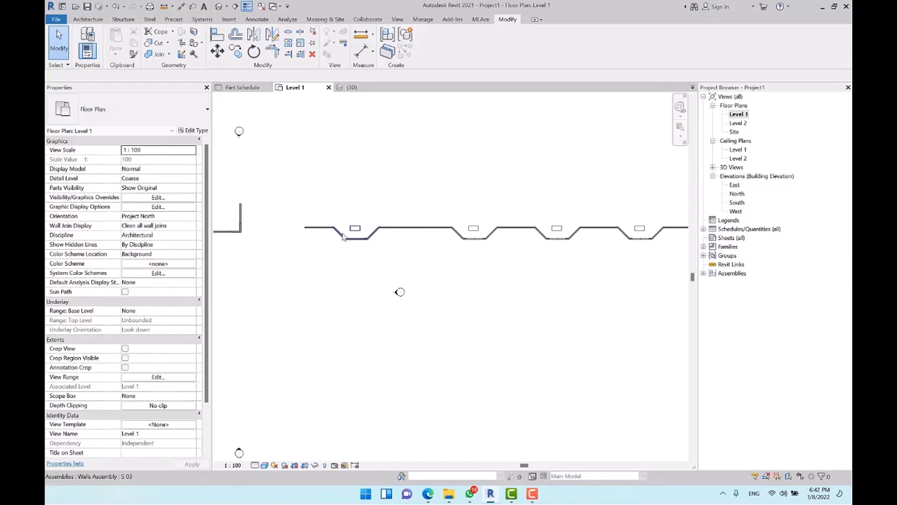
scroll(337, 228, up, 2)
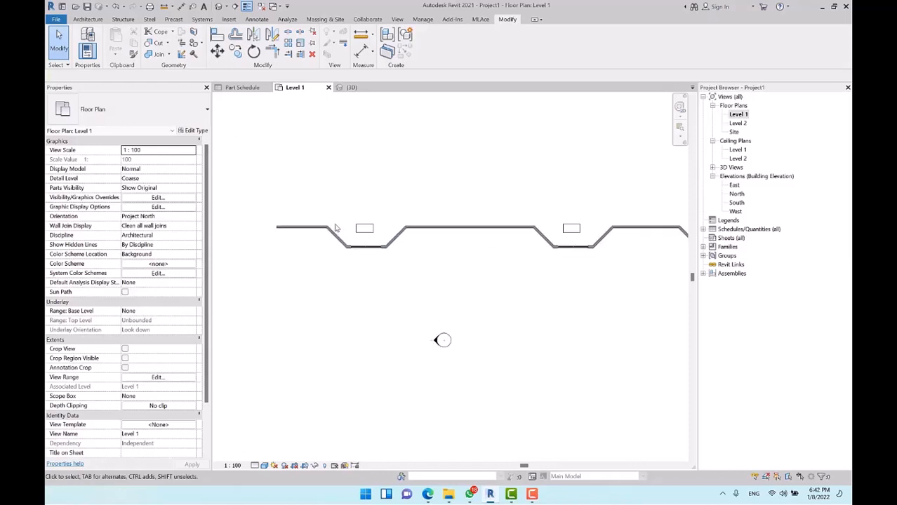
scroll(342, 264, down, 2)
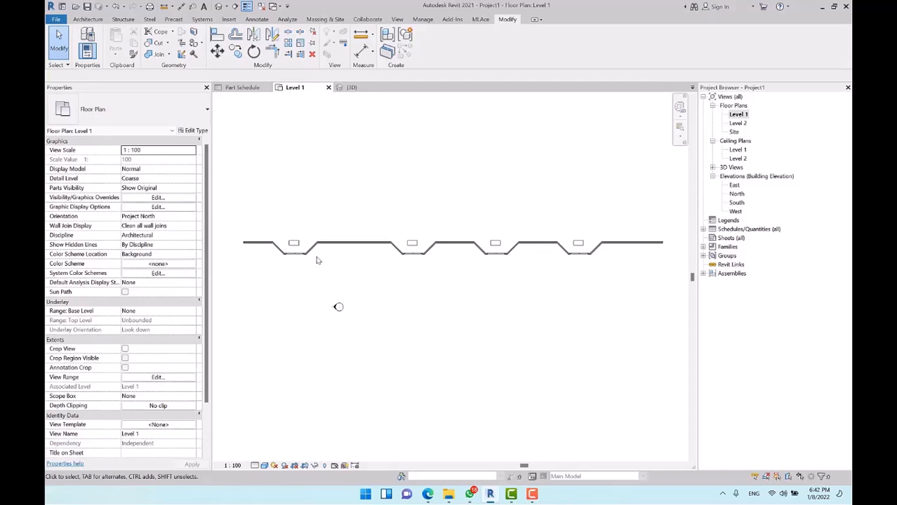
click(295, 251)
scroll(270, 247, up, 5)
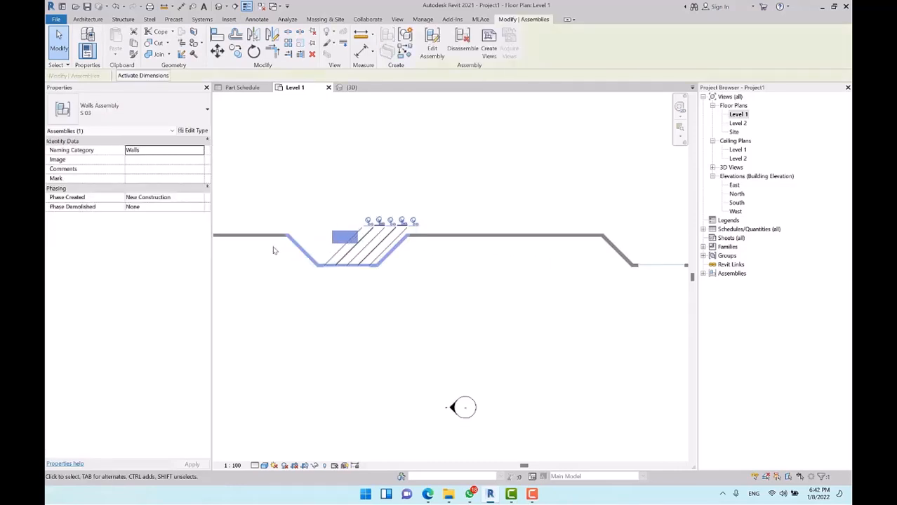
click(359, 201)
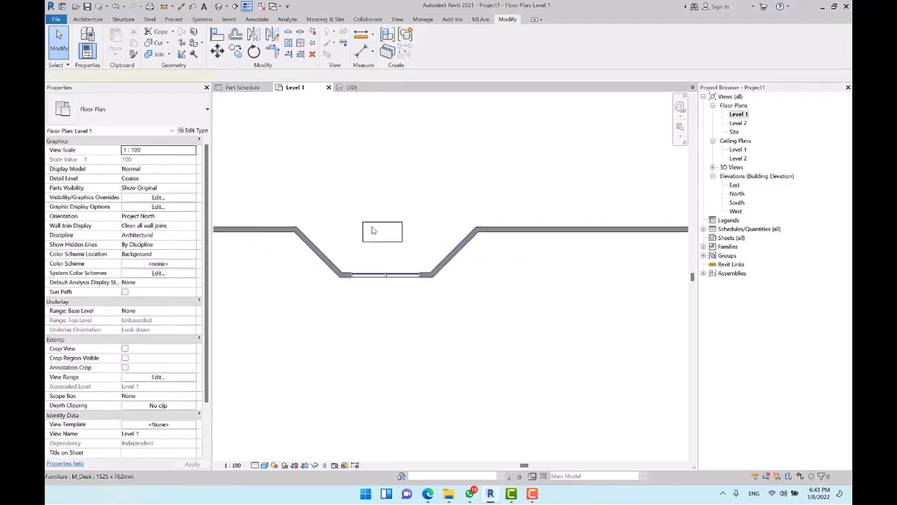
Step: Move the first bay's desk vertically away from its Storefront wall, beyond the line of the straight walls
click(372, 230)
key(m)
key(v)
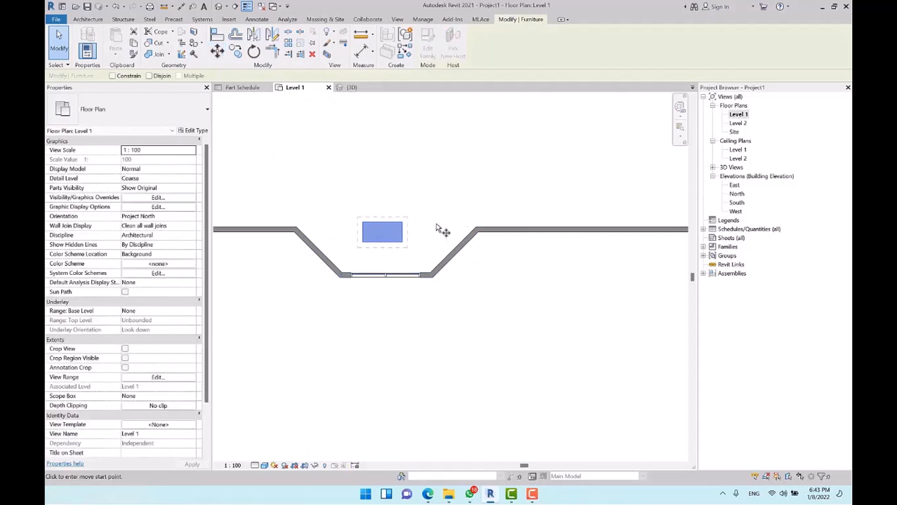
click(436, 228)
scroll(320, 194, down, 3)
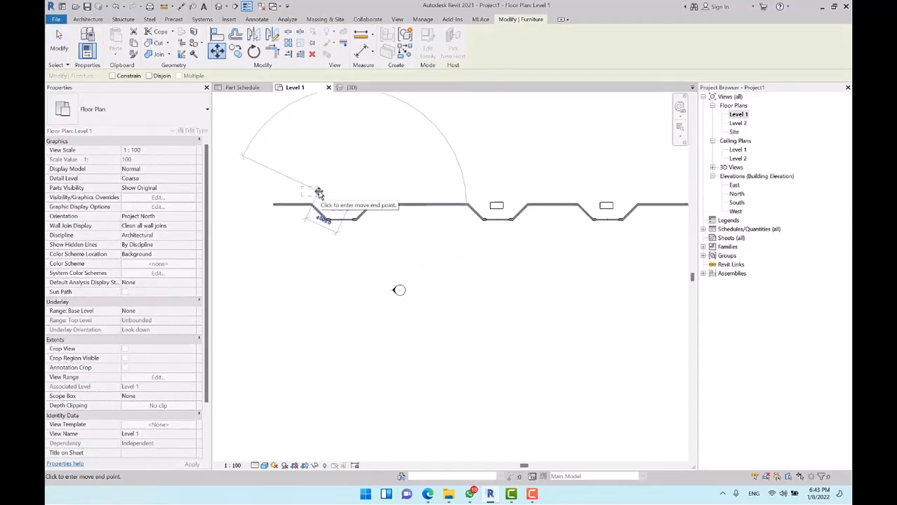
scroll(337, 190, down, 2)
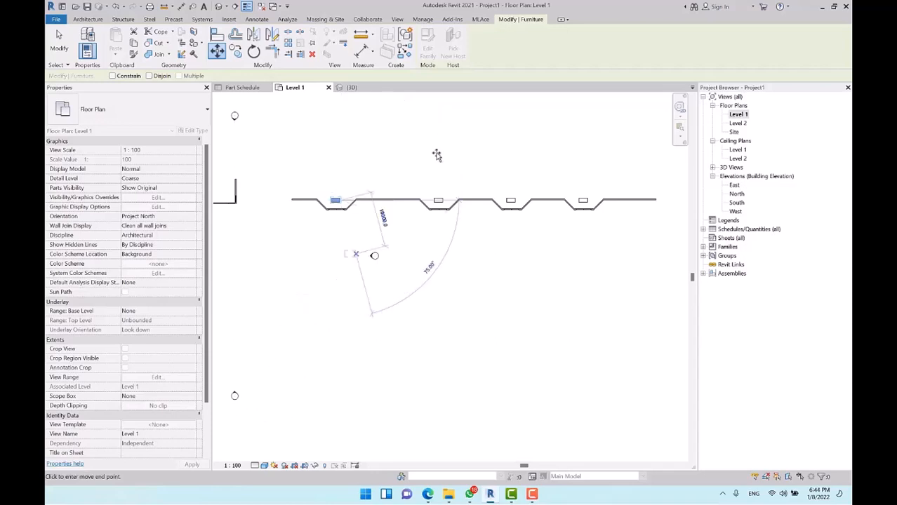
scroll(345, 208, up, 5)
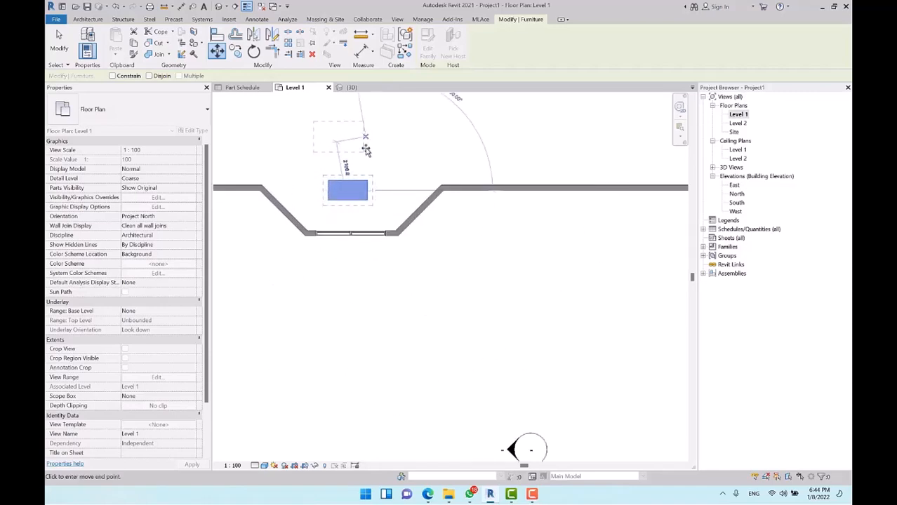
middle_drag(370, 186, 366, 247)
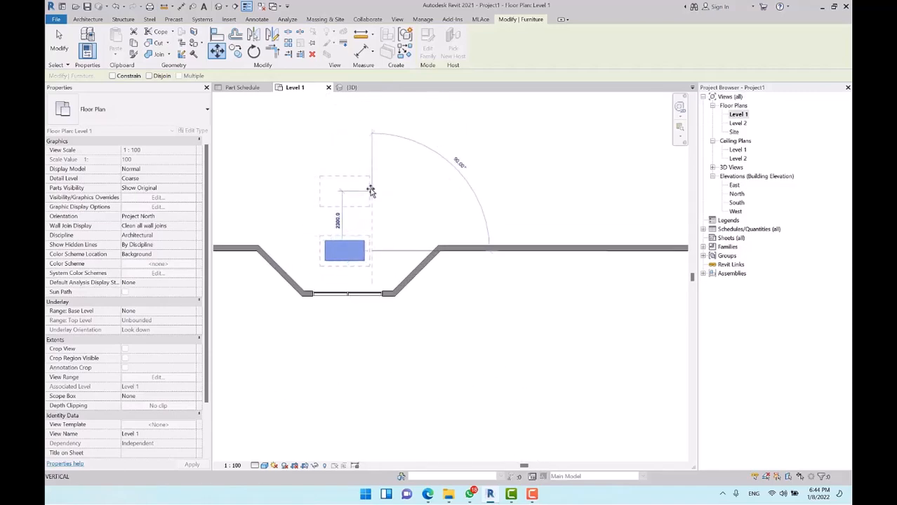
click(372, 188)
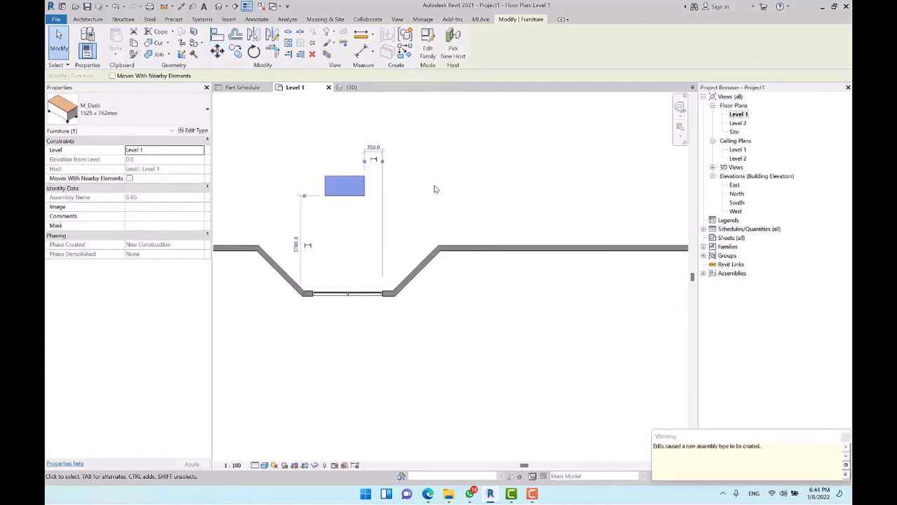
Step: Check the assembly type name of the first bay with the moved desk
click(342, 345)
click(409, 279)
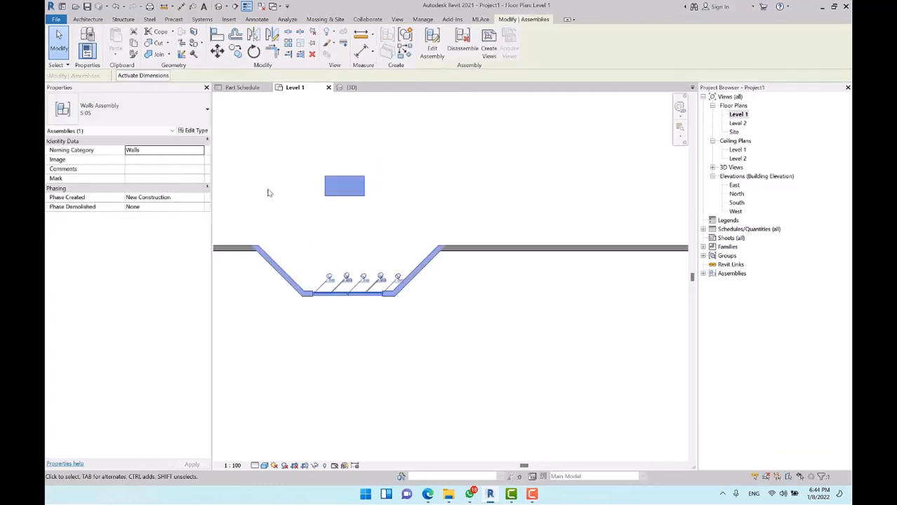
scroll(268, 193, down, 5)
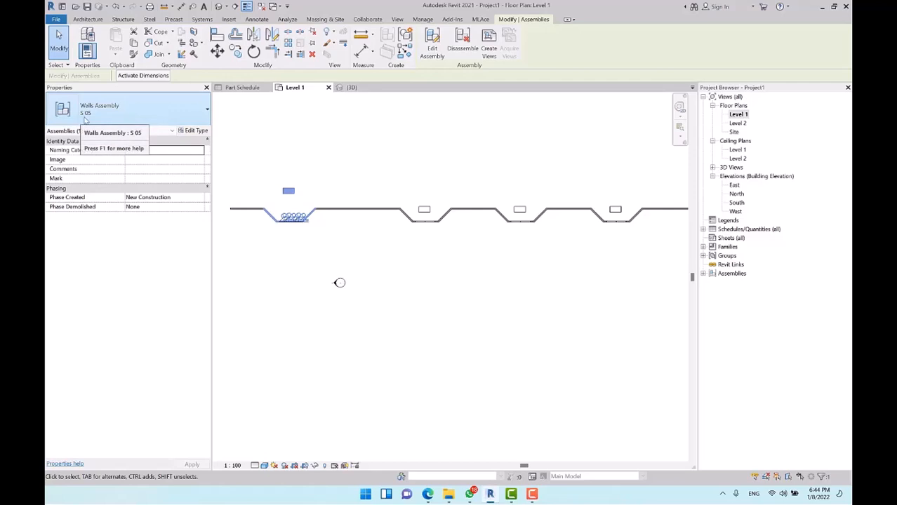
click(430, 164)
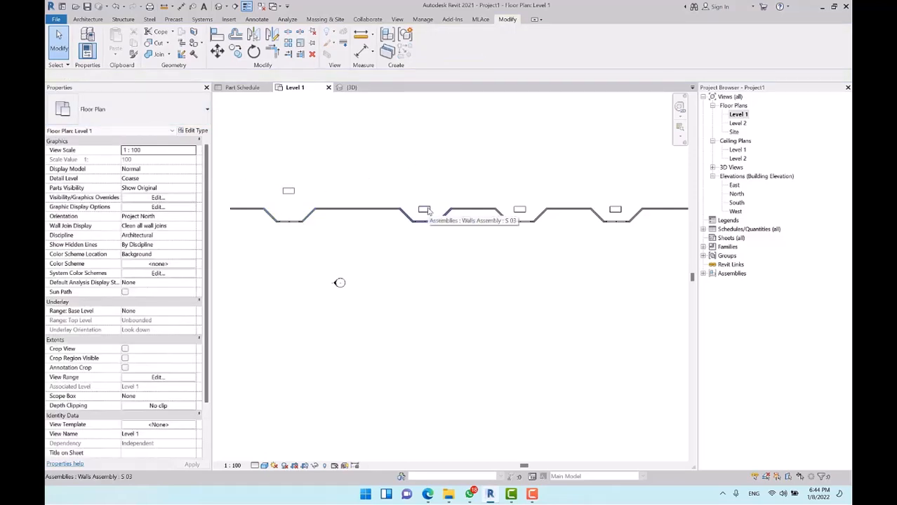
Step: Check the assembly type names of the second, third and fourth bays in turn
click(428, 211)
click(522, 211)
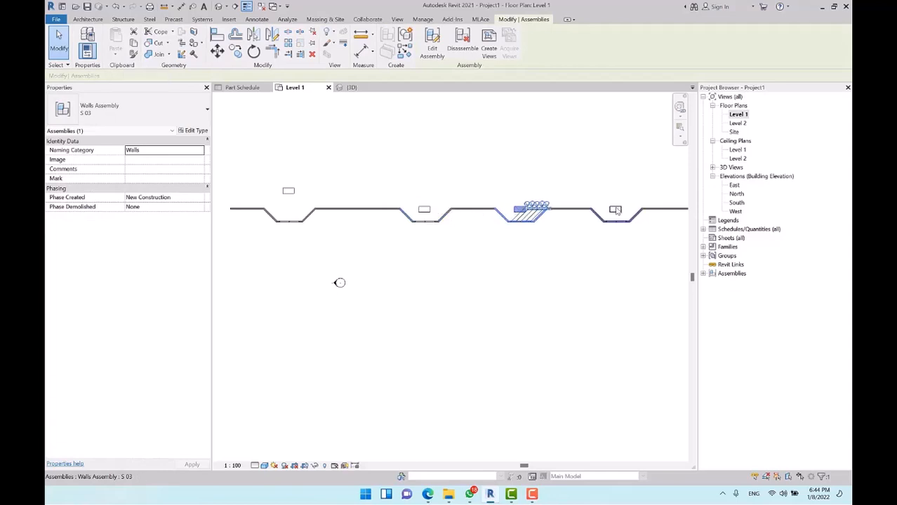
click(614, 210)
click(485, 255)
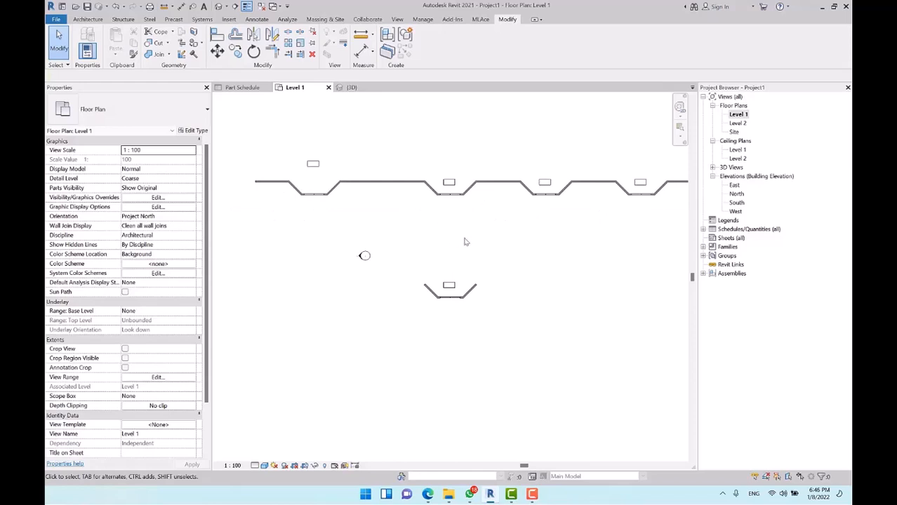
Step: Check the assembly type of the second bay, directly above the detached bay copy
middle_drag(466, 241, 369, 238)
scroll(447, 226, up, 1)
scroll(602, 250, up, 1)
middle_drag(539, 243, 522, 263)
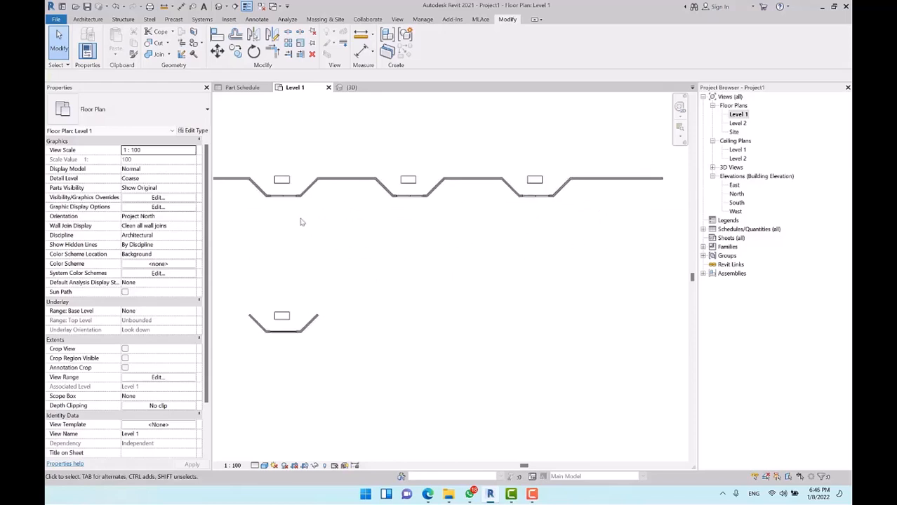
click(283, 185)
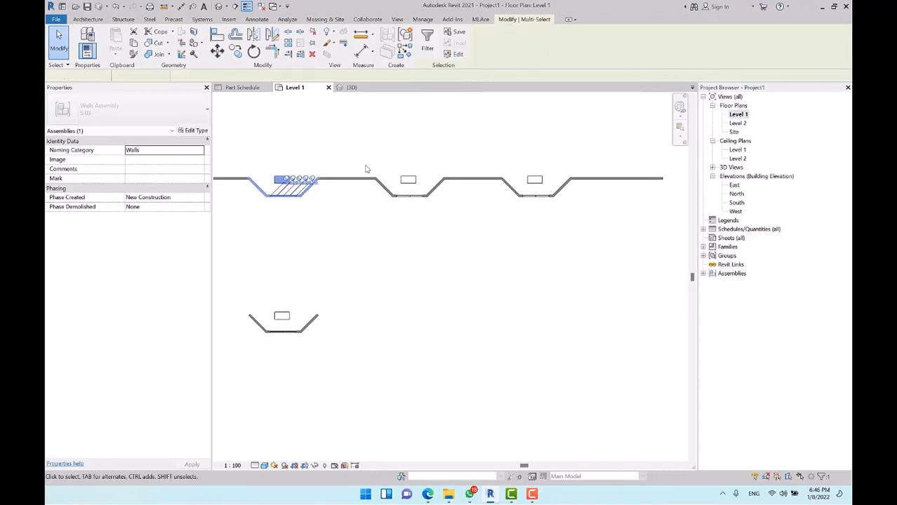
click(316, 226)
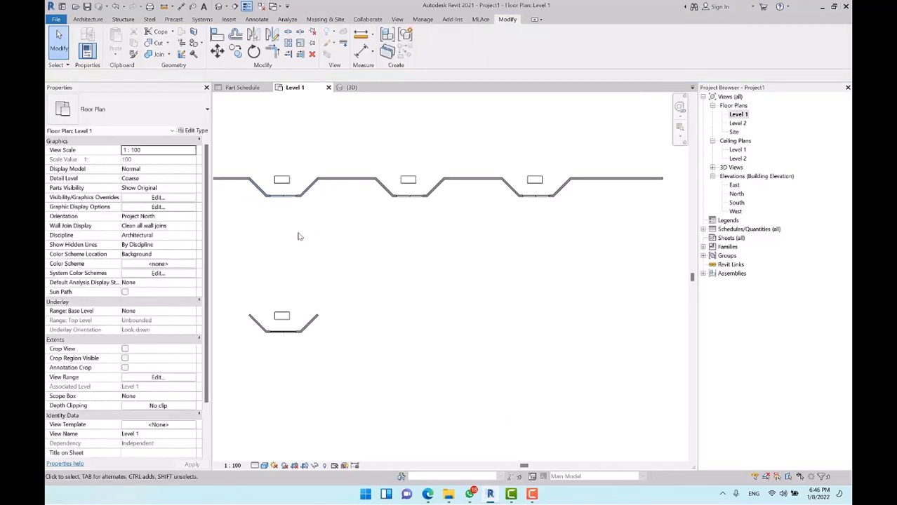
Step: Open the second bay's assembly for editing, try selecting its left angled wall, and finish the edit
click(299, 179)
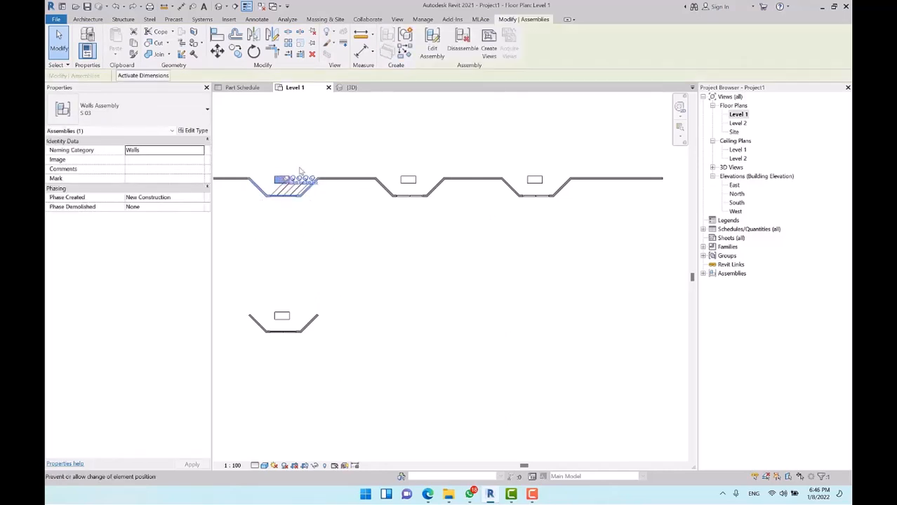
middle_drag(299, 171, 350, 181)
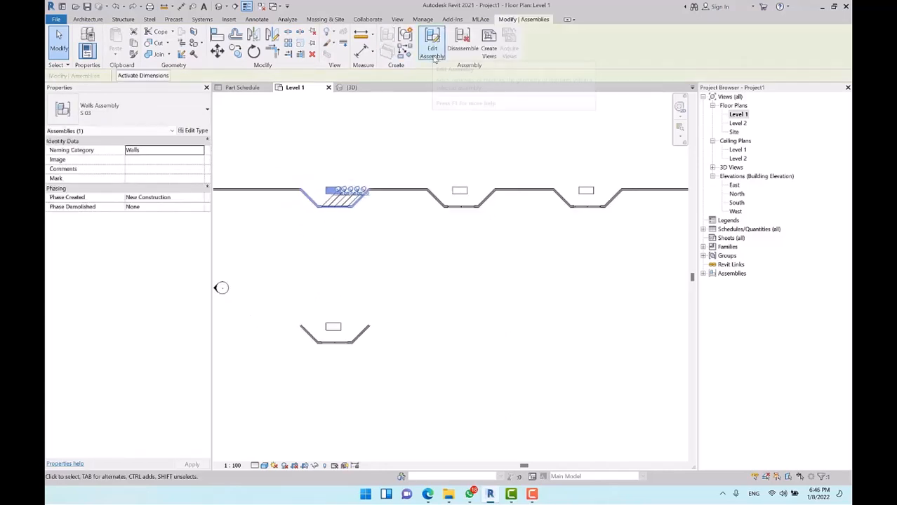
middle_drag(398, 161, 450, 176)
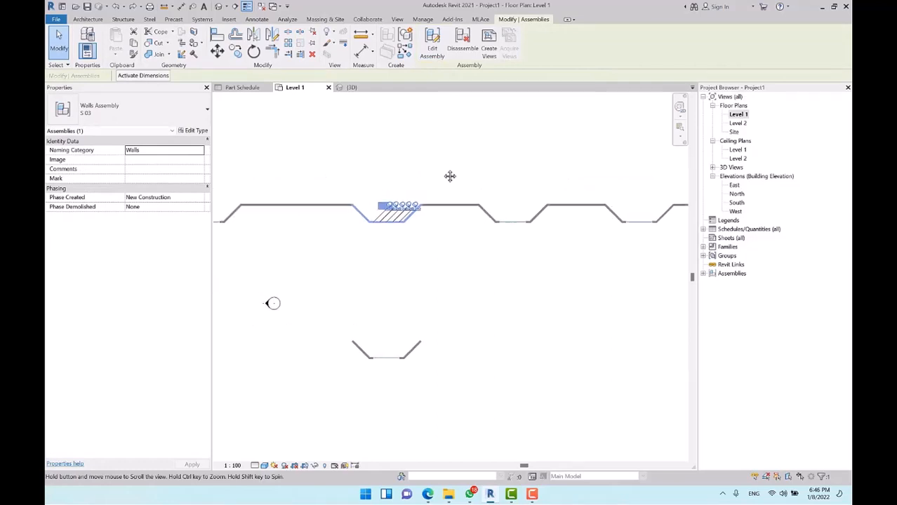
click(432, 43)
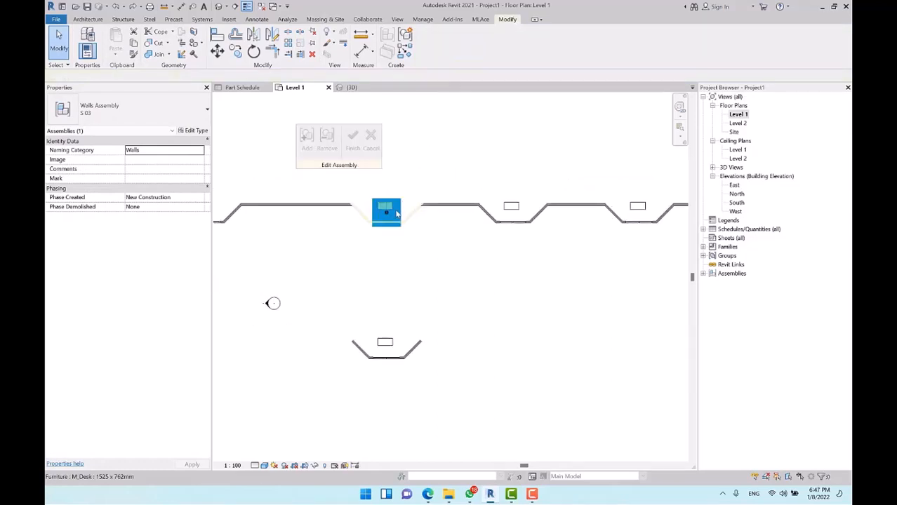
scroll(381, 231, up, 2)
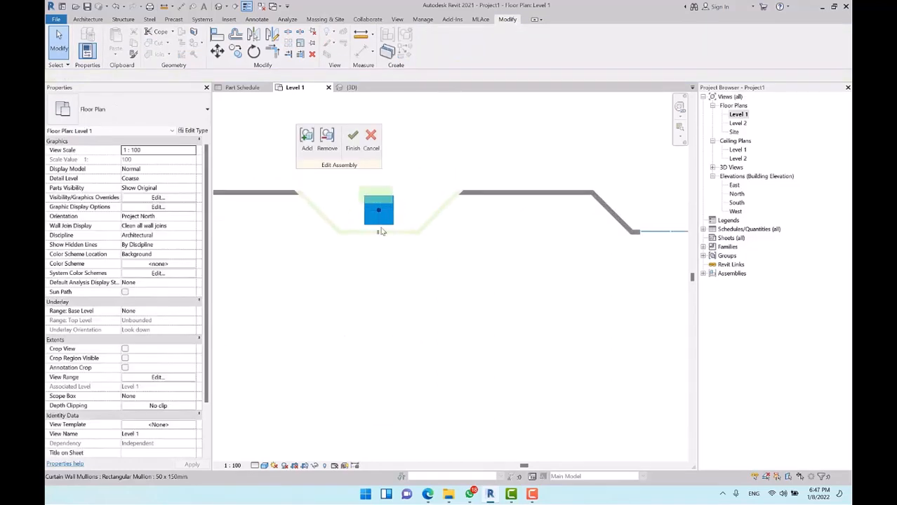
scroll(453, 278, down, 3)
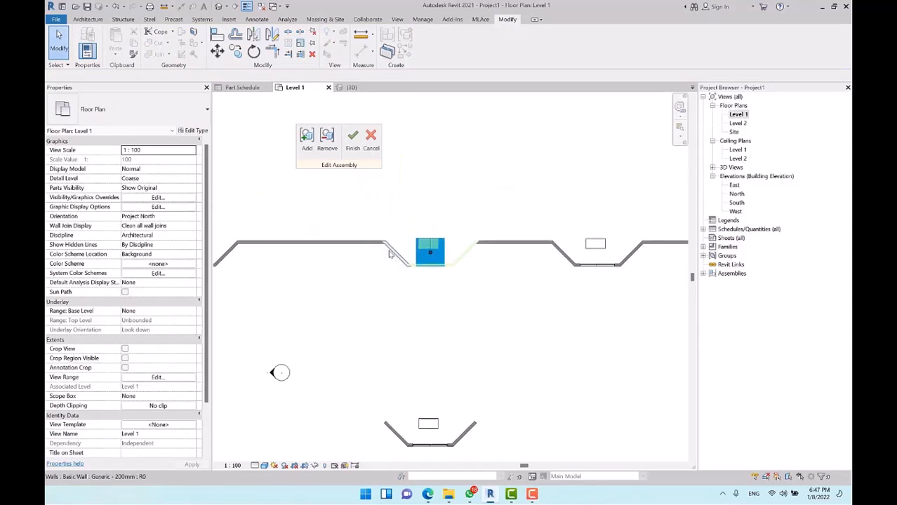
click(393, 254)
scroll(393, 254, up, 2)
click(355, 142)
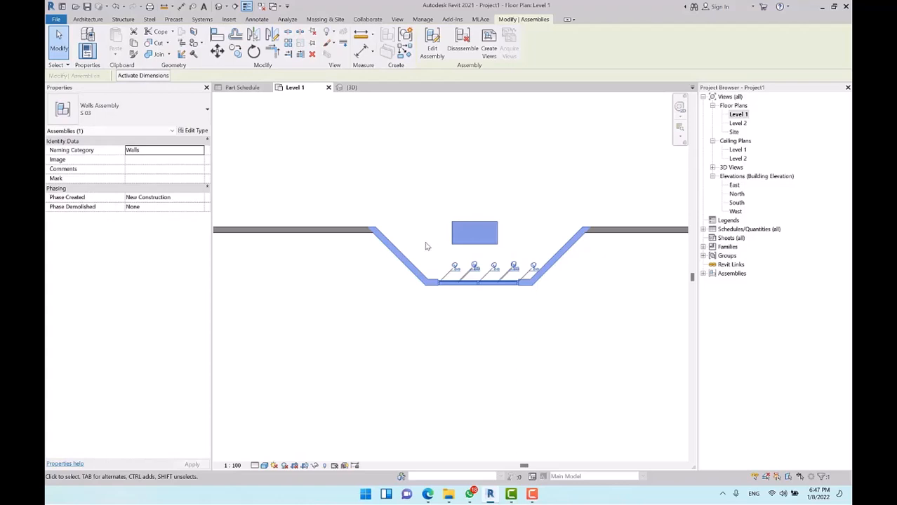
Step: Inspect the second bay's left angled wall, try selecting it again in assembly edit mode, and cancel the edit
click(393, 251)
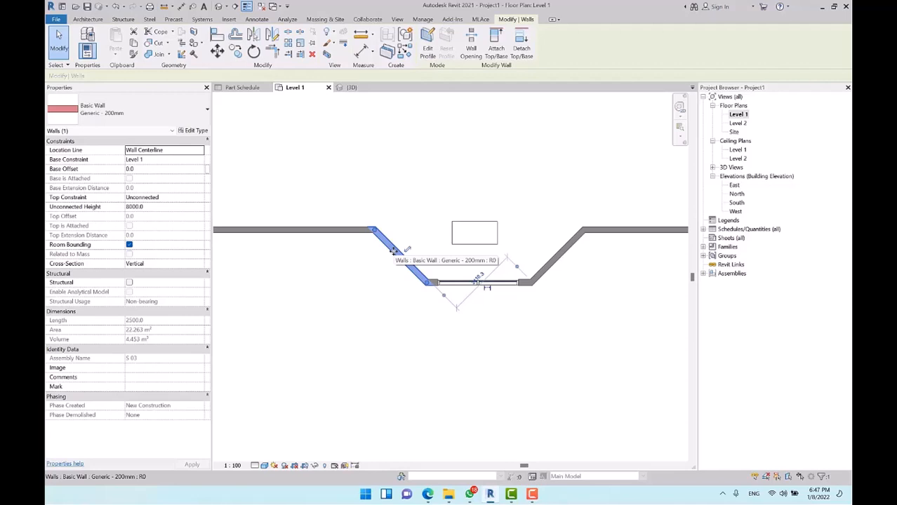
click(428, 186)
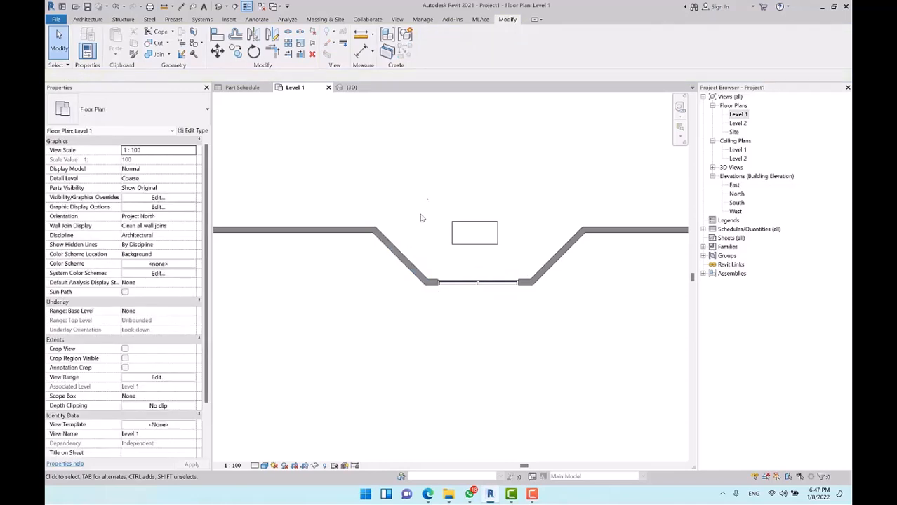
click(401, 259)
click(432, 42)
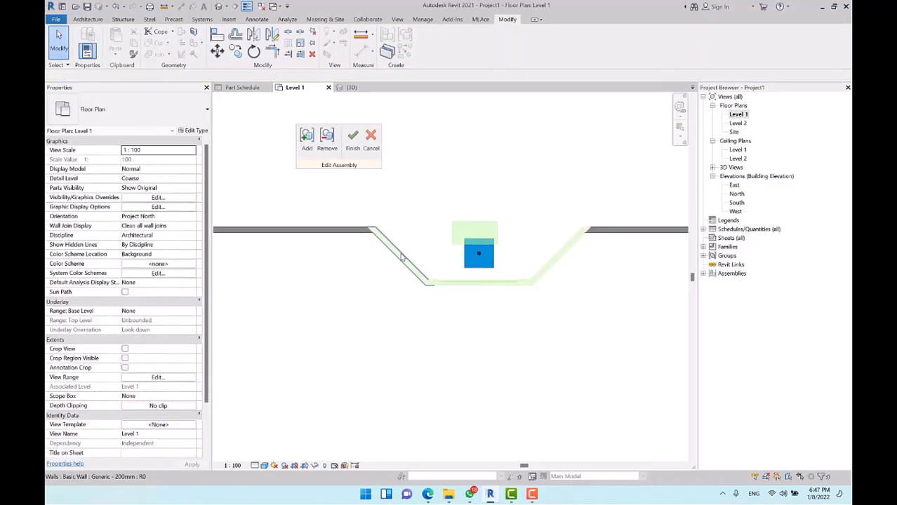
click(400, 255)
click(482, 147)
scroll(442, 254, down, 2)
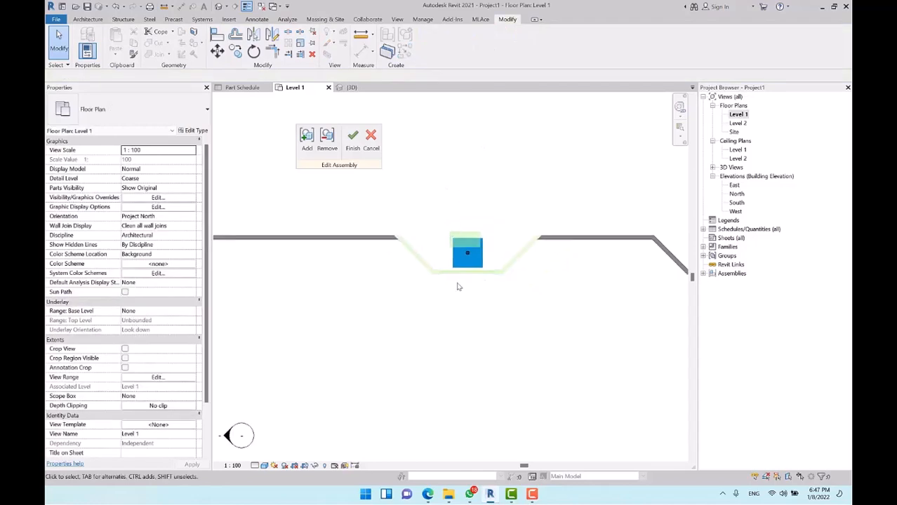
scroll(447, 271, down, 3)
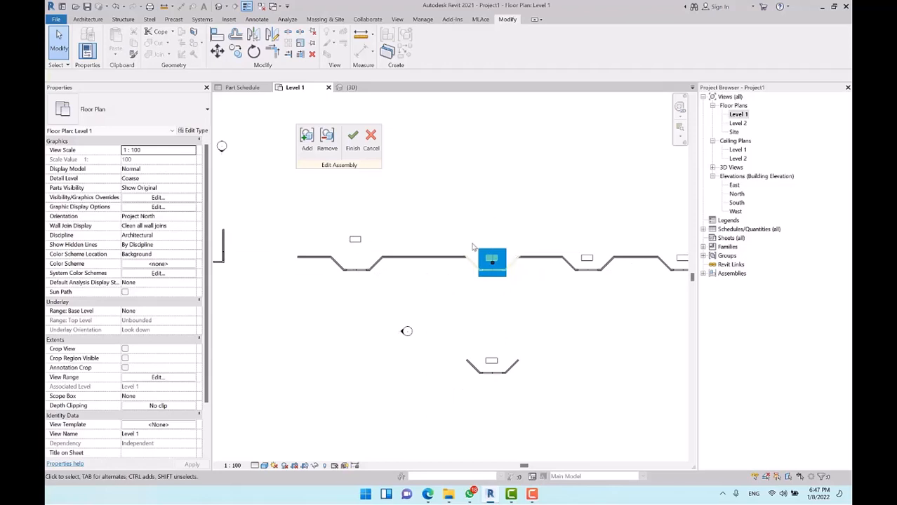
click(371, 138)
Step: Place another M_Desk 1525 x 762mm component directly above the existing desk at the second bay
scroll(462, 282, down, 4)
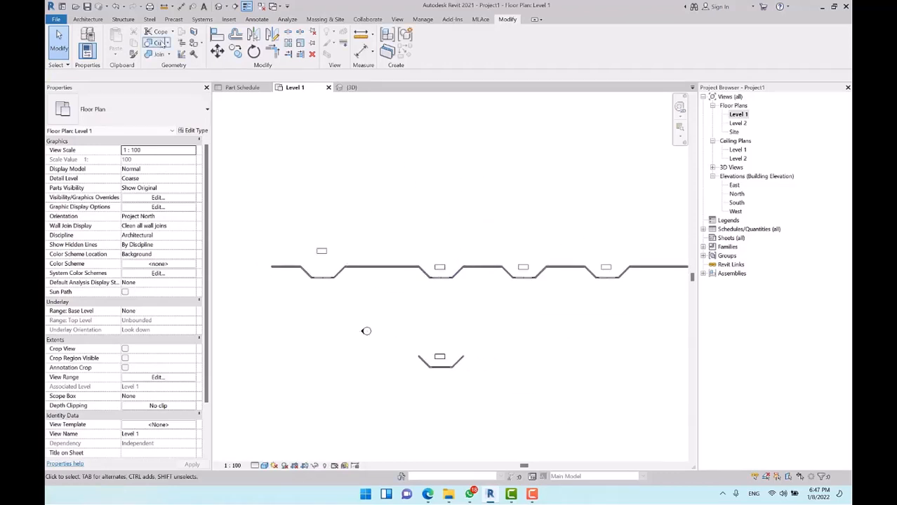
click(88, 19)
click(161, 38)
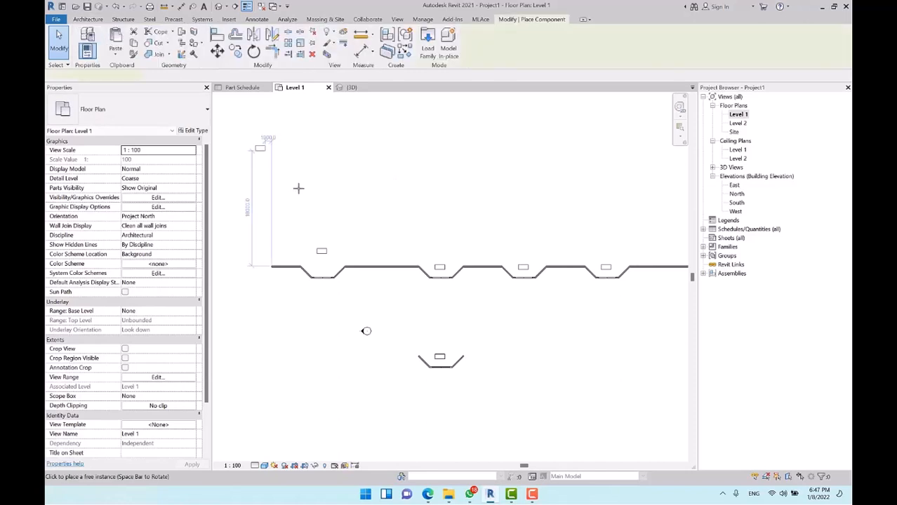
scroll(474, 266, up, 4)
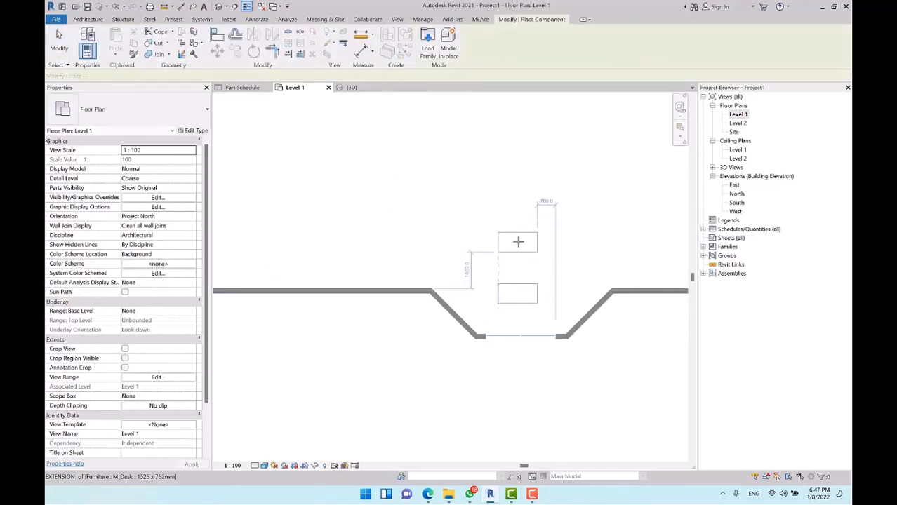
scroll(516, 240, down, 3)
scroll(340, 230, down, 2)
scroll(449, 266, up, 2)
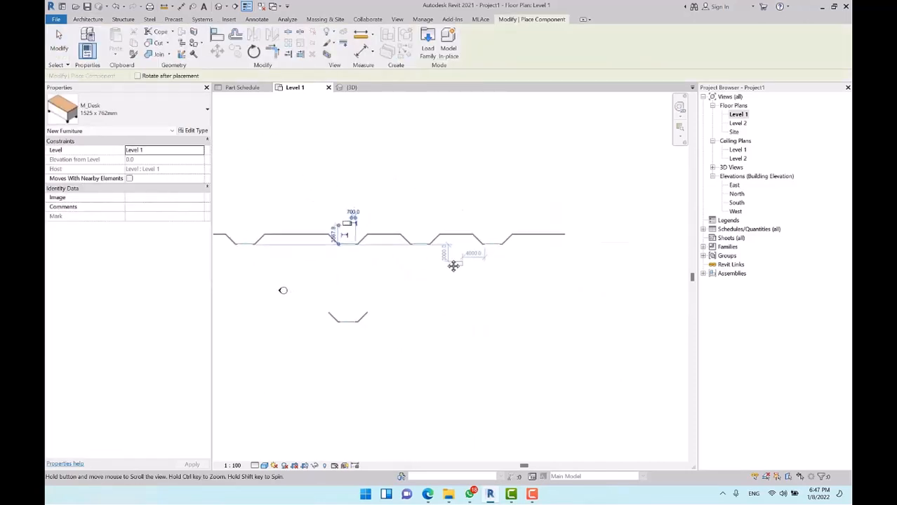
click(65, 46)
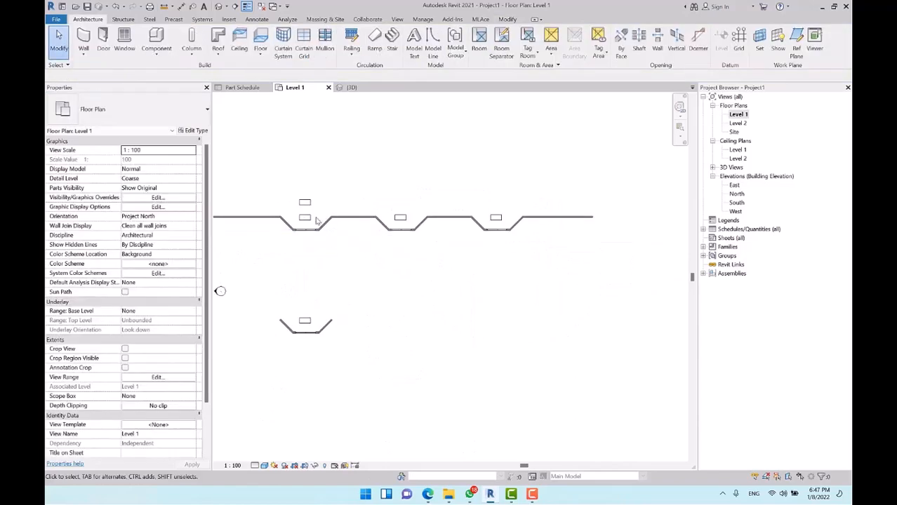
Step: Edit the second bay's assembly to add the new desk above it, and finish the edit, accepting the creation of a new assembly type
click(309, 221)
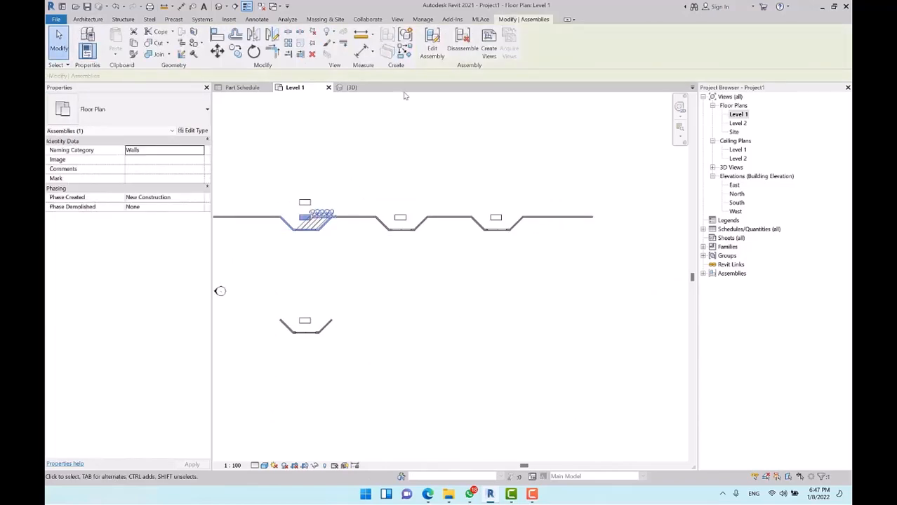
click(432, 59)
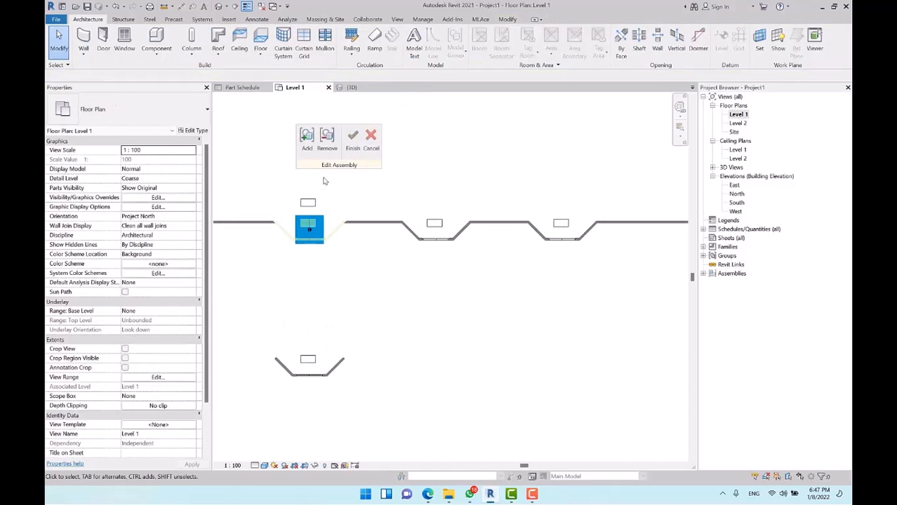
click(326, 138)
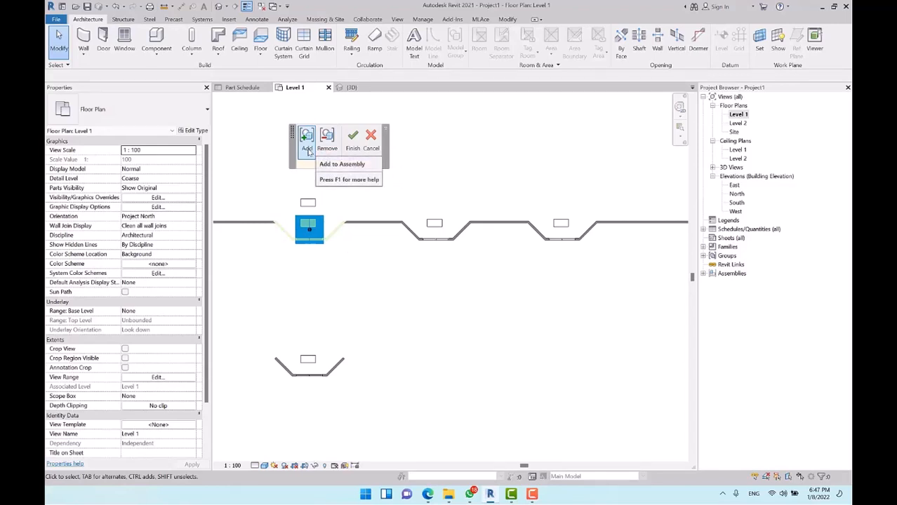
scroll(242, 260, up, 2)
middle_drag(242, 260, 261, 324)
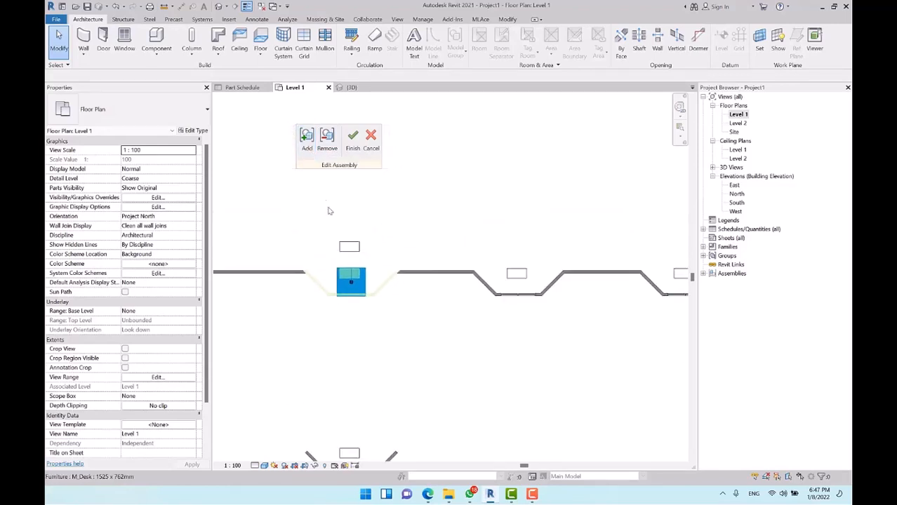
click(307, 145)
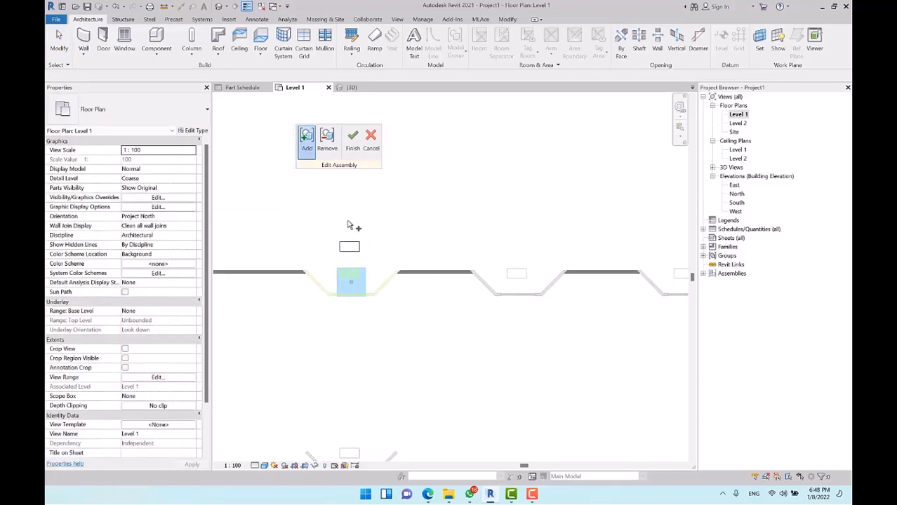
scroll(357, 212, down, 1)
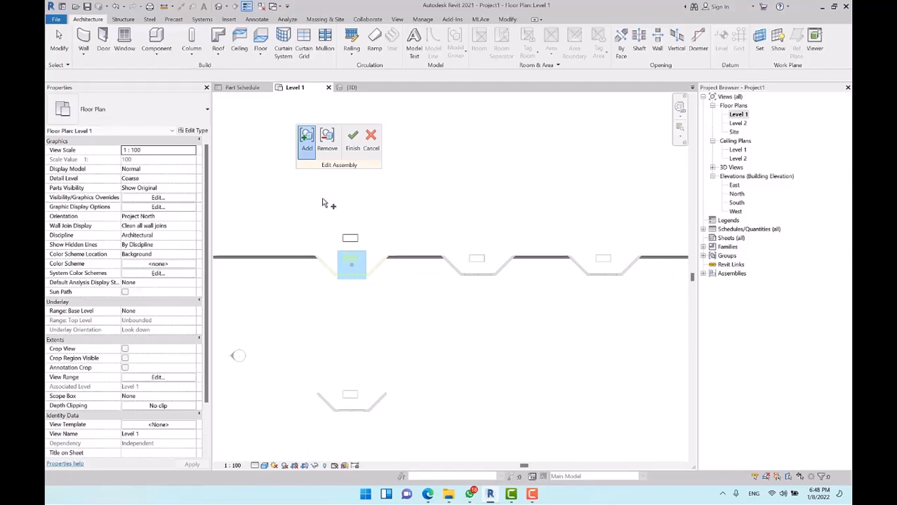
click(357, 240)
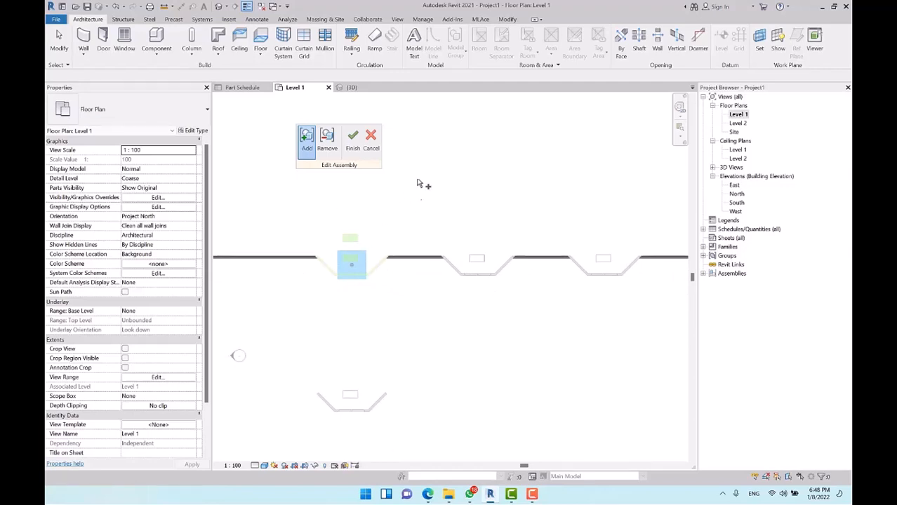
click(352, 140)
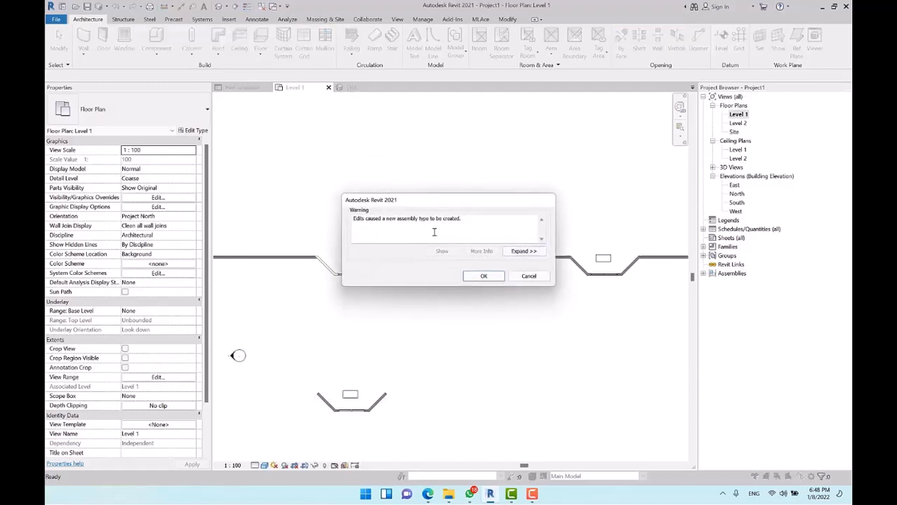
click(477, 274)
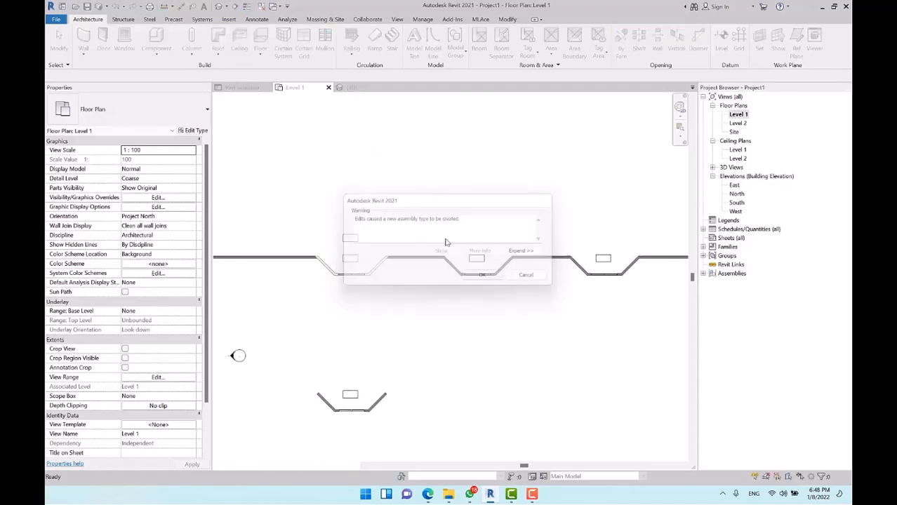
click(419, 158)
Step: Check the assembly type name of the edited second bay with its two desks
scroll(362, 264, up, 4)
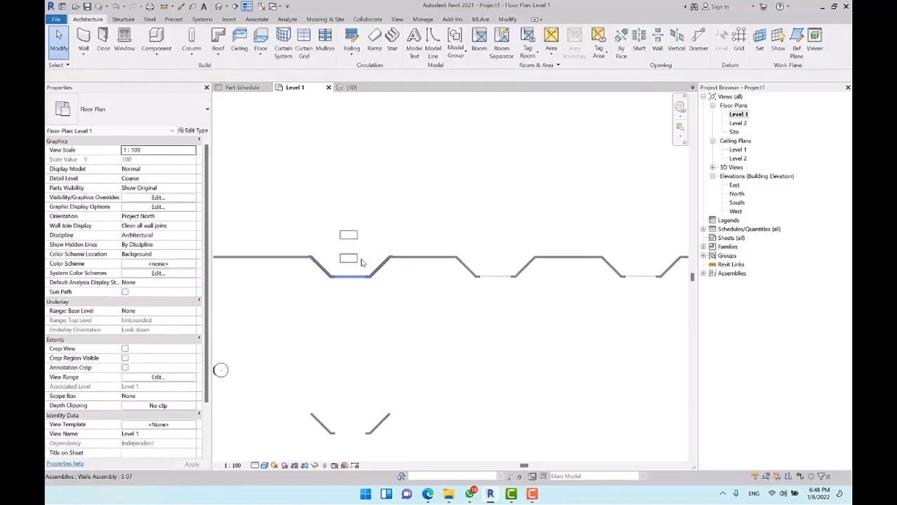
scroll(336, 231, down, 2)
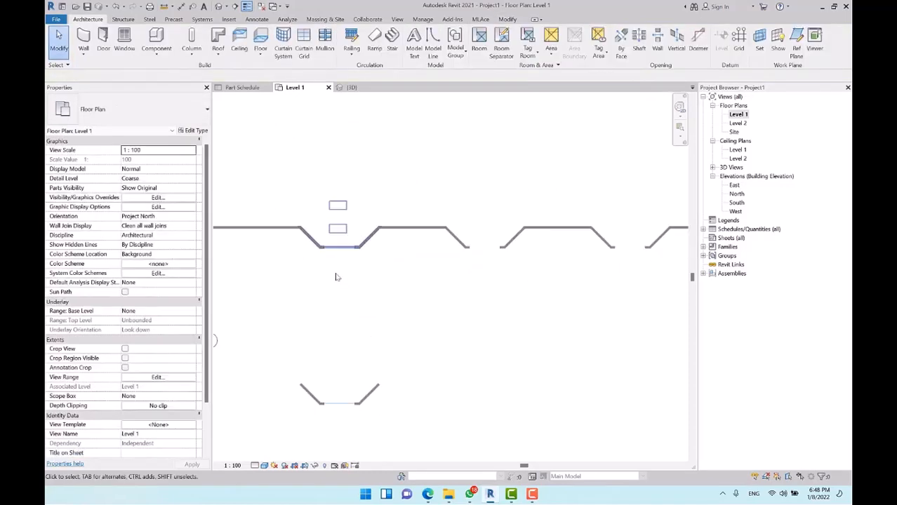
click(344, 251)
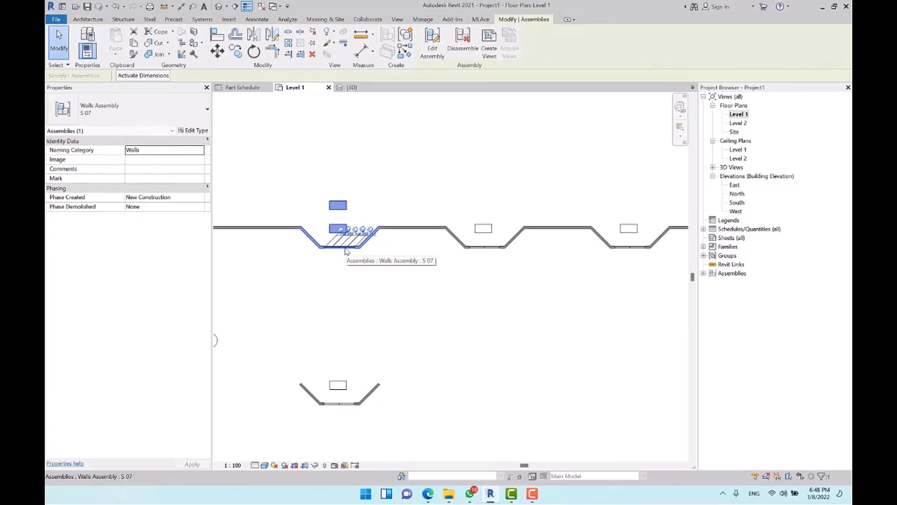
click(428, 176)
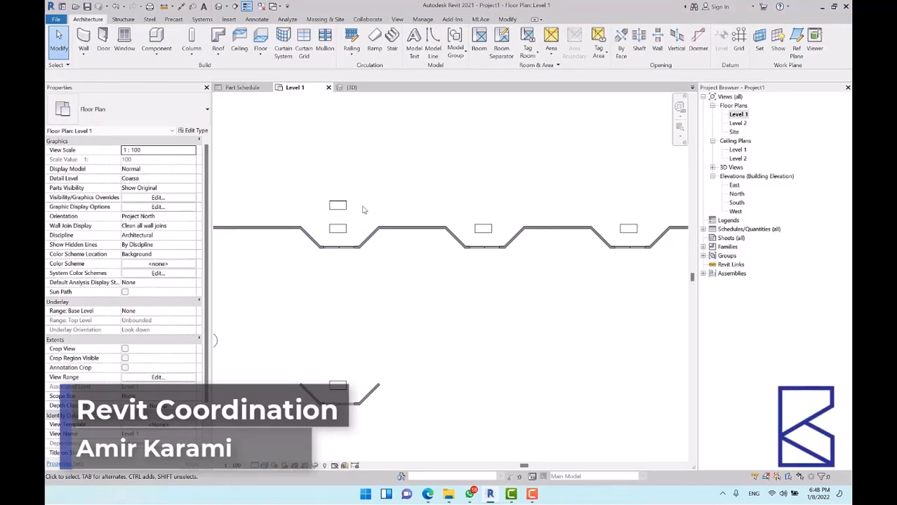
scroll(316, 236, up, 1)
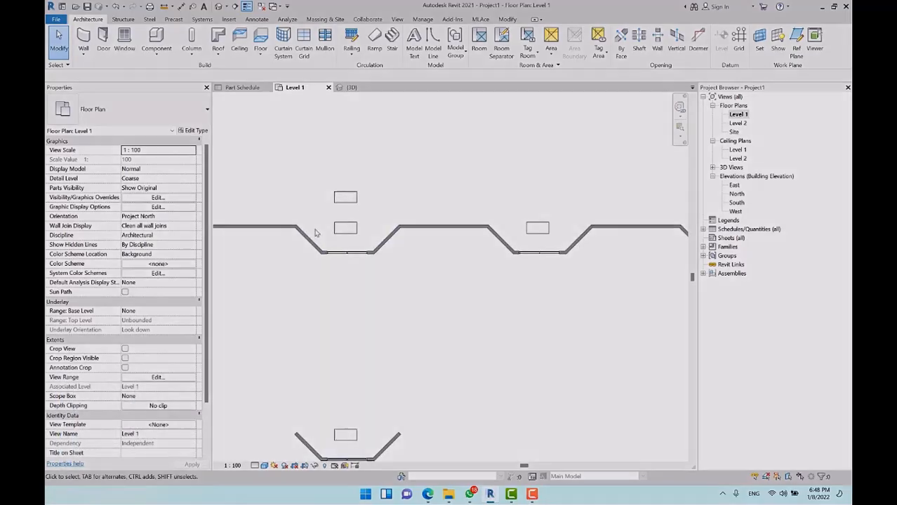